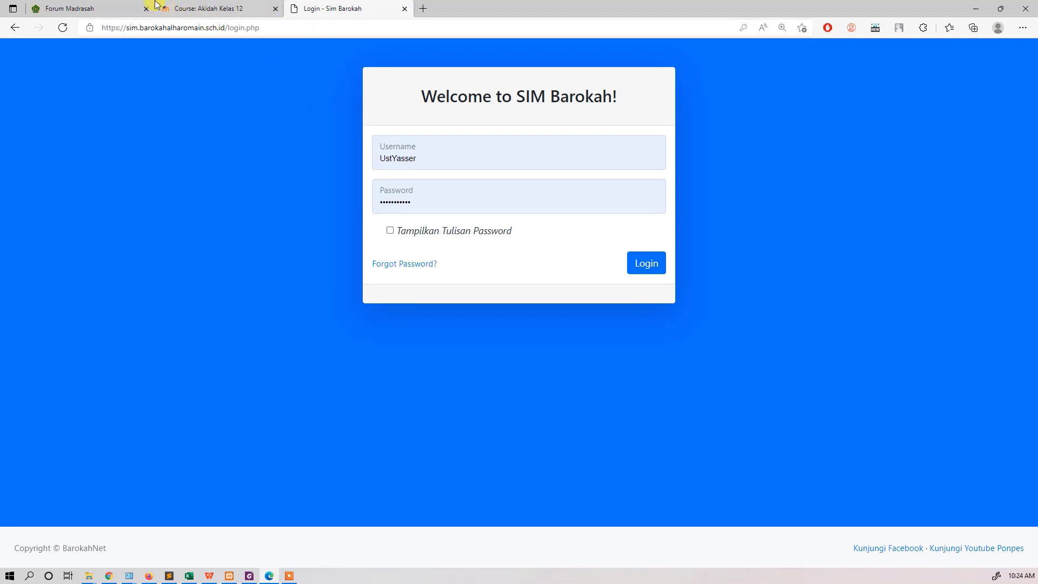
Step: Switch to the E-Learning Madrasah site and open the Computer Based Test (CBT) list of the akidah 12 class
click(100, 8)
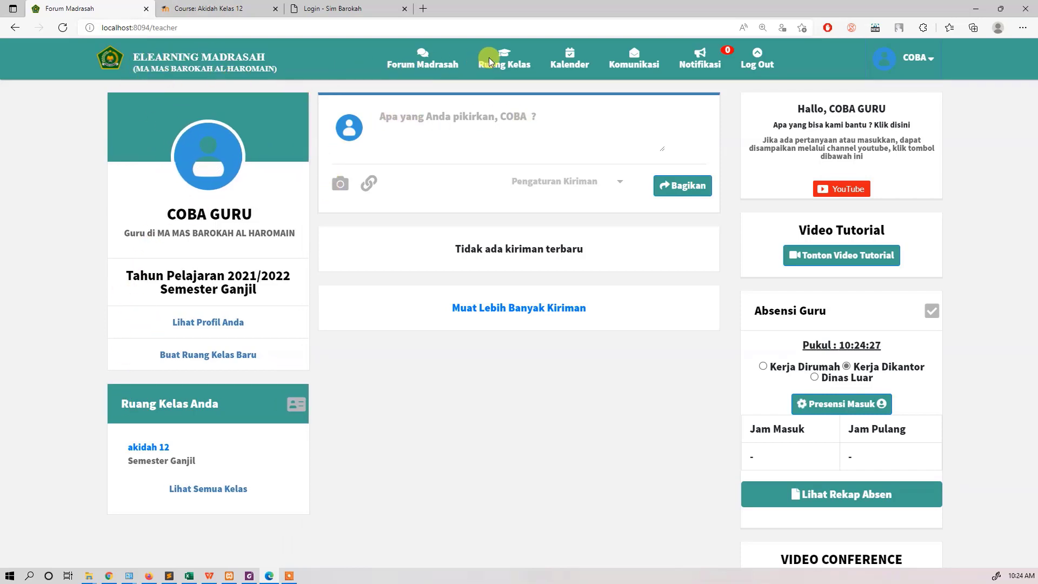
click(506, 58)
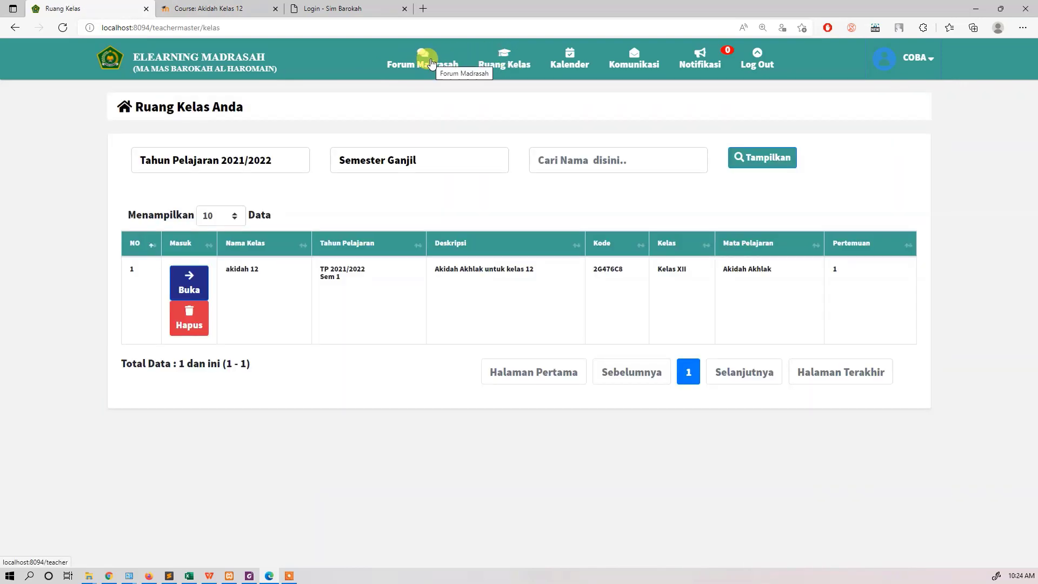
click(189, 281)
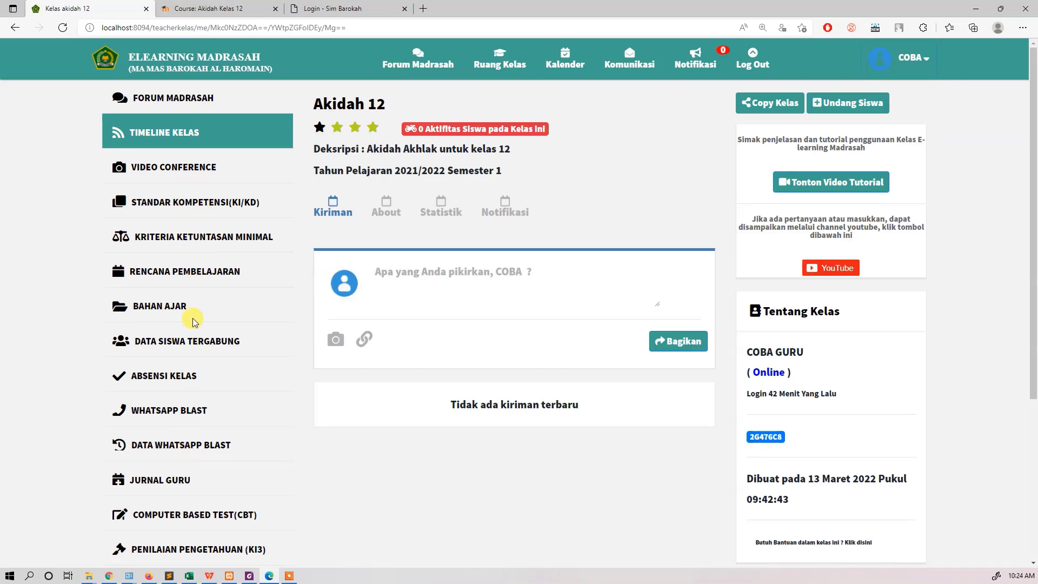
scroll(192, 319, down, 4)
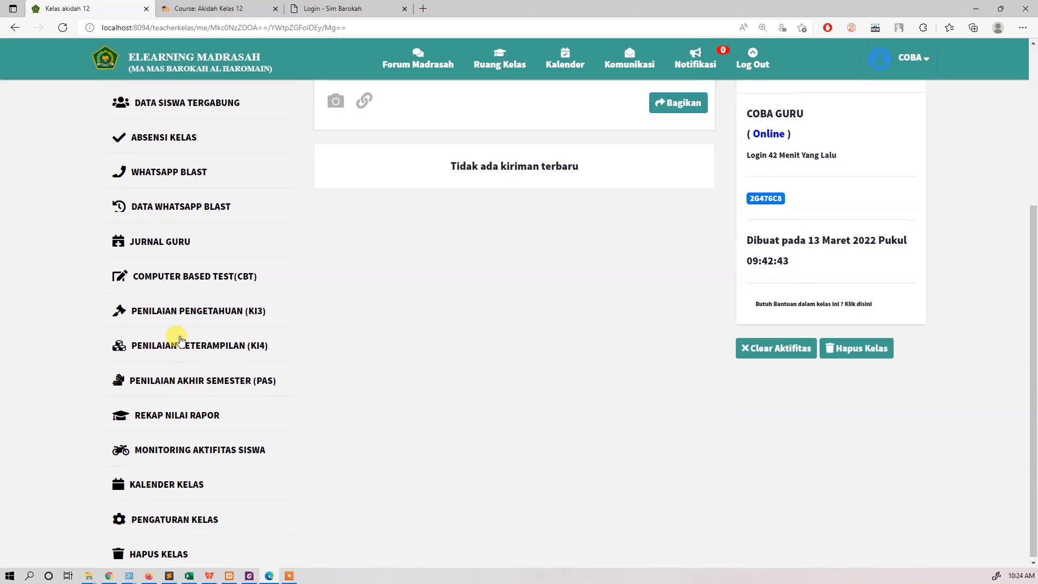
click(186, 278)
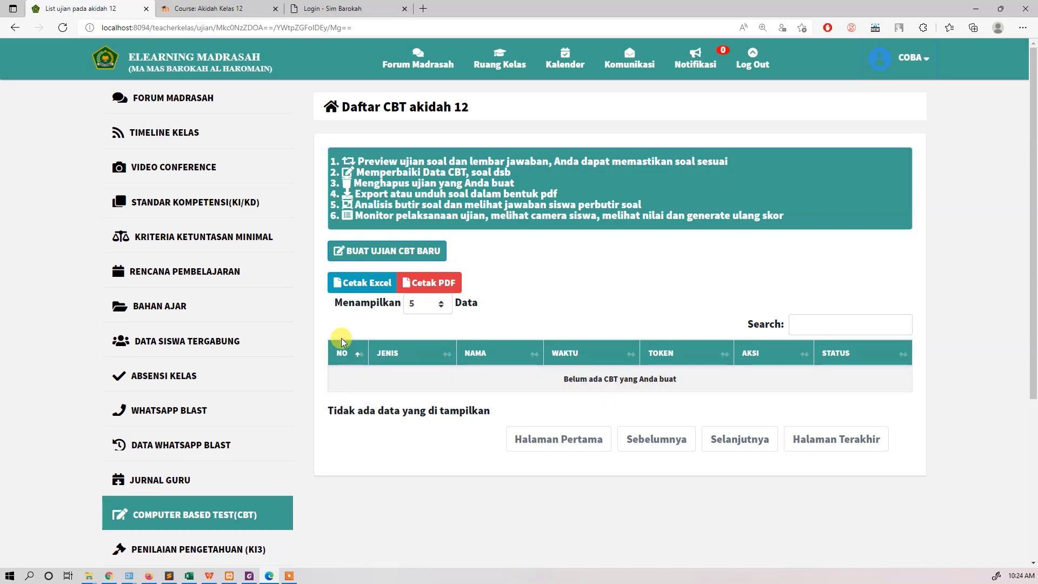
Step: Create a new CBT exam of type Ujian Madrasah and name it um 12
click(362, 255)
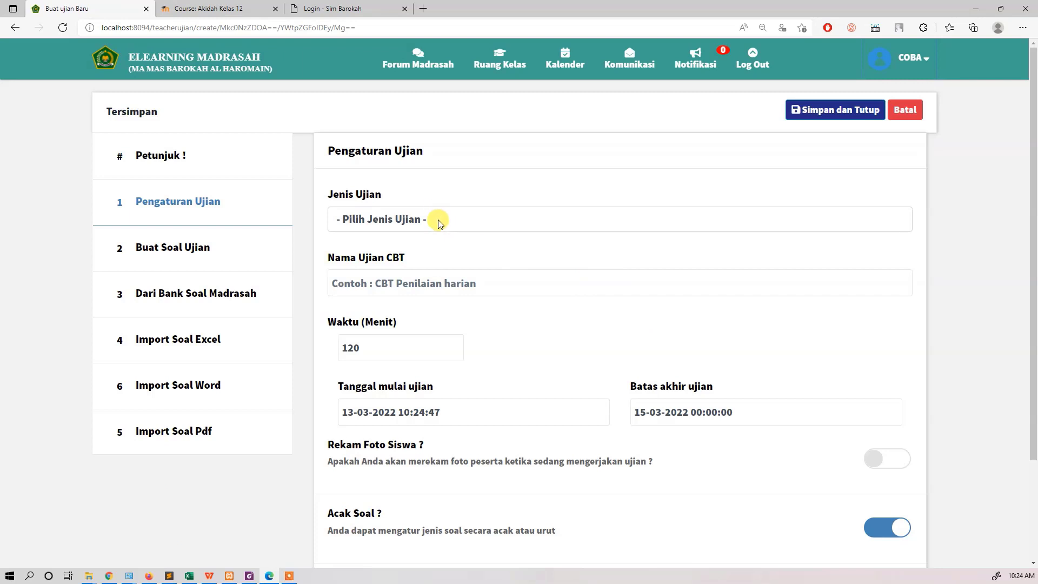
click(439, 222)
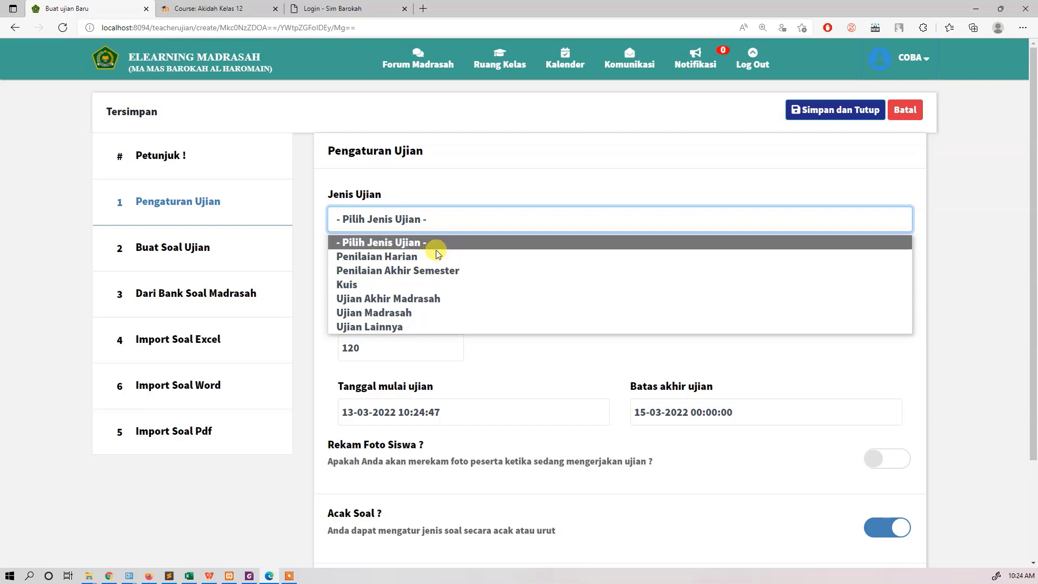
click(424, 313)
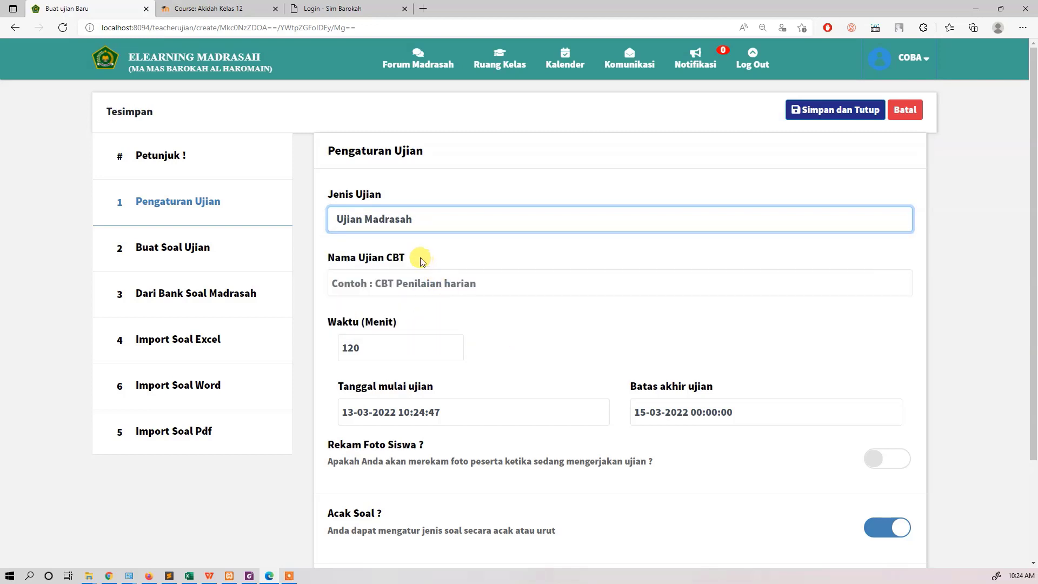
click(414, 281)
text(um 12)
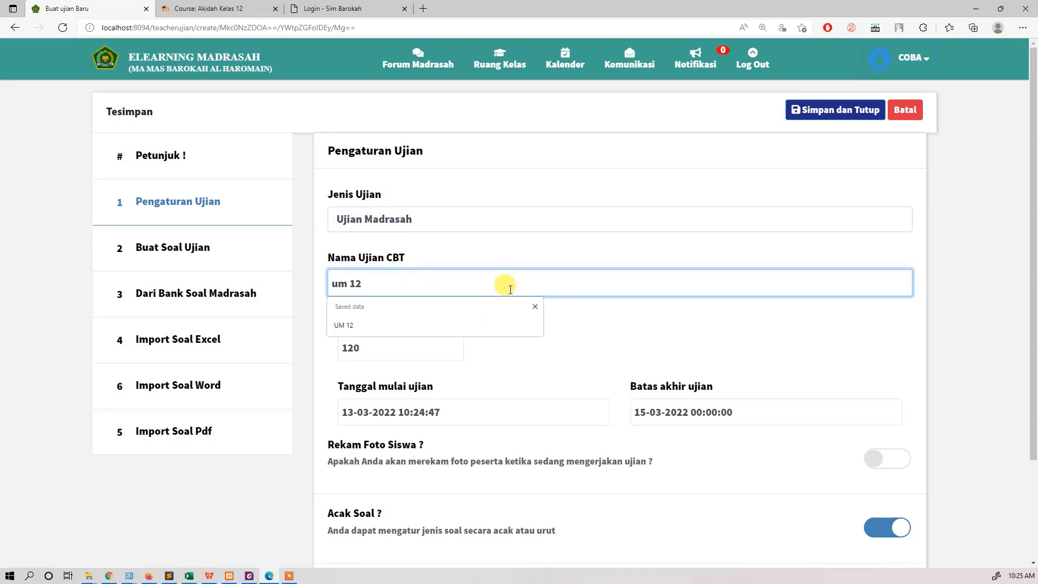
click(636, 337)
Step: Set the exam duration to 60 minutes and save the CBT exam
scroll(465, 328, down, 1)
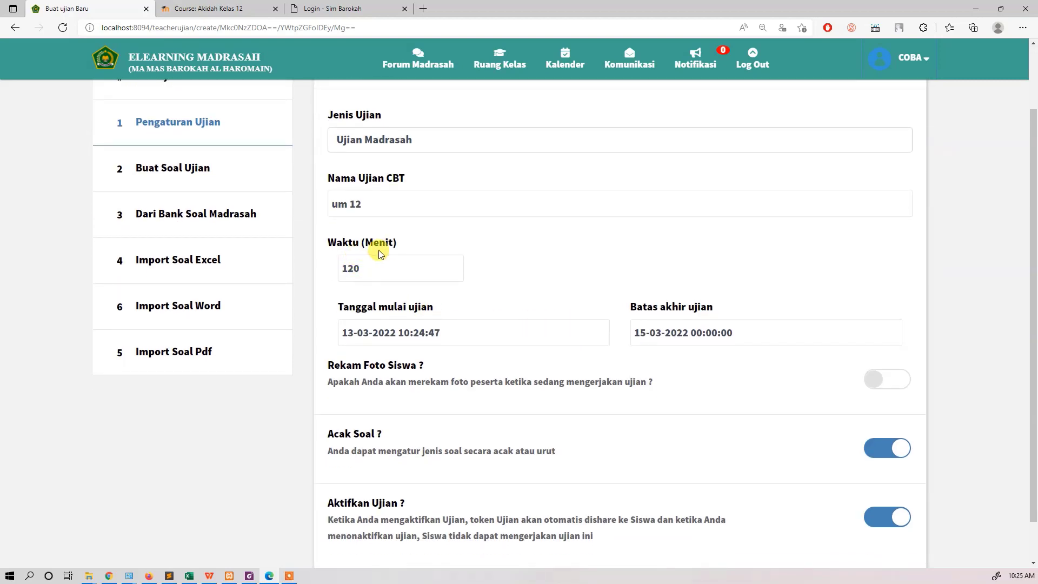
drag(393, 243, 339, 268)
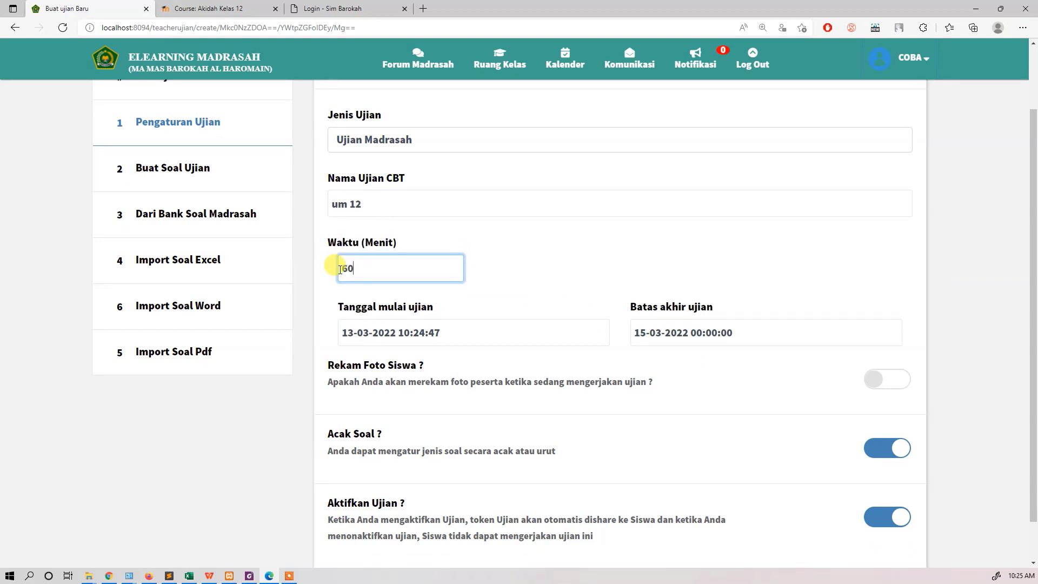
click(508, 262)
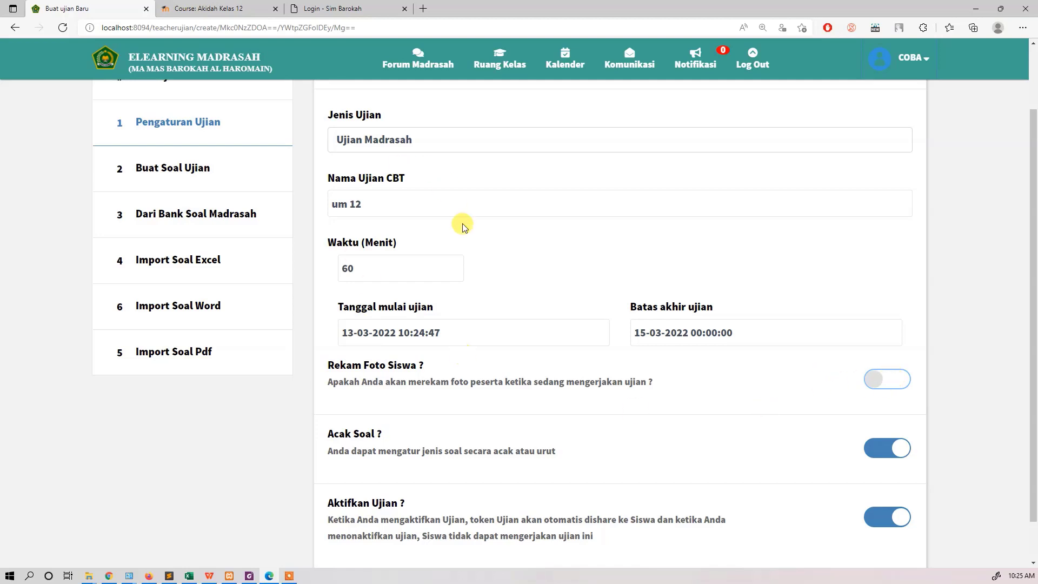
scroll(463, 237, up, 2)
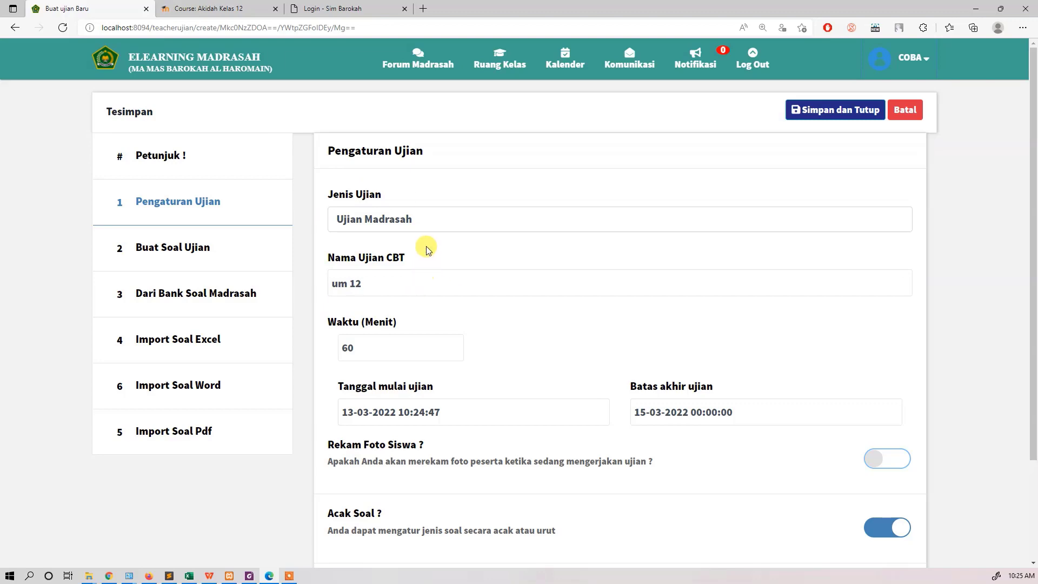
click(859, 113)
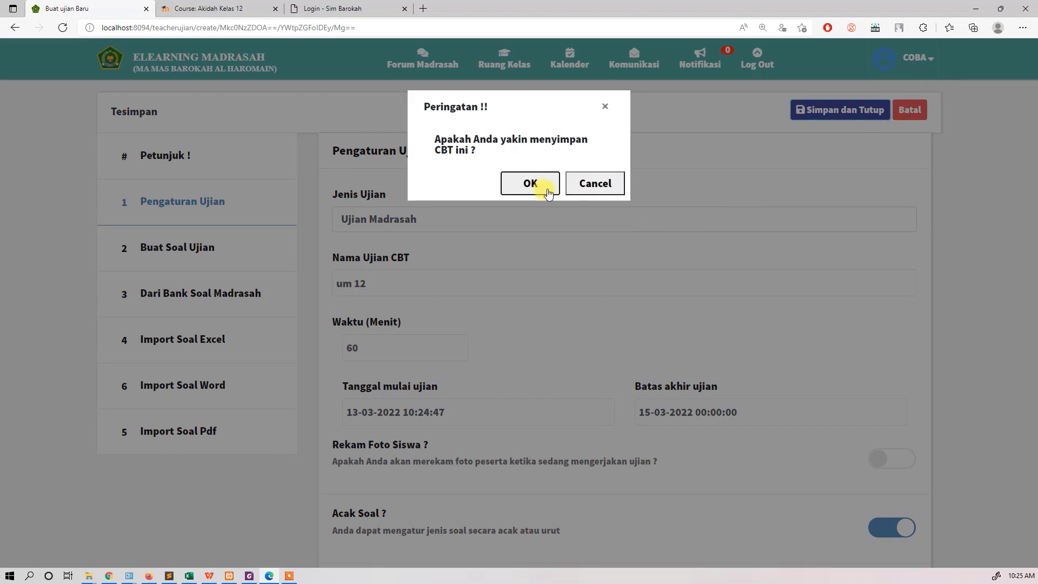
click(542, 186)
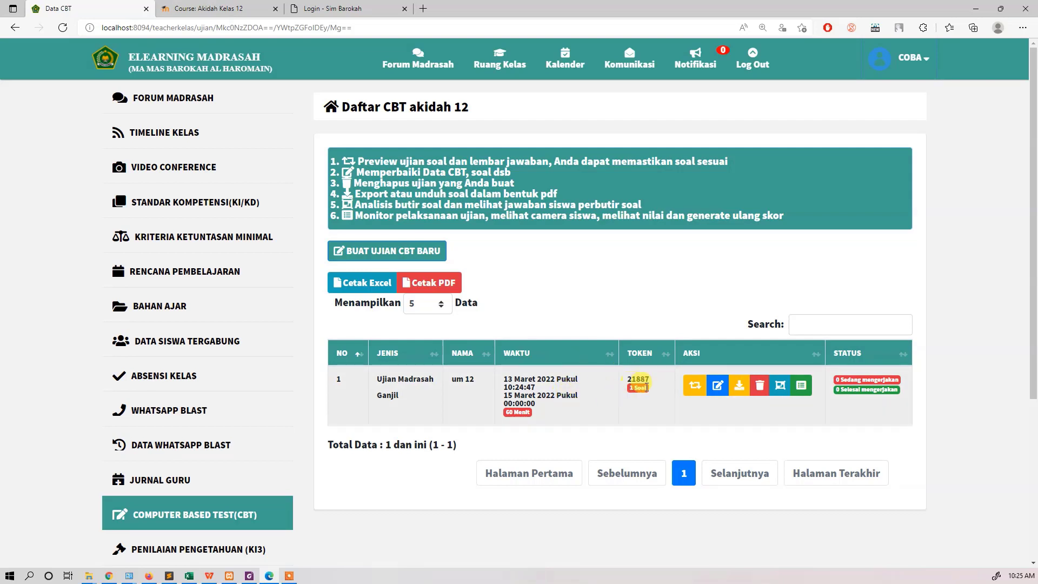
Step: Delete the blank first question from the um 12 exam and leave the exam editor
click(717, 387)
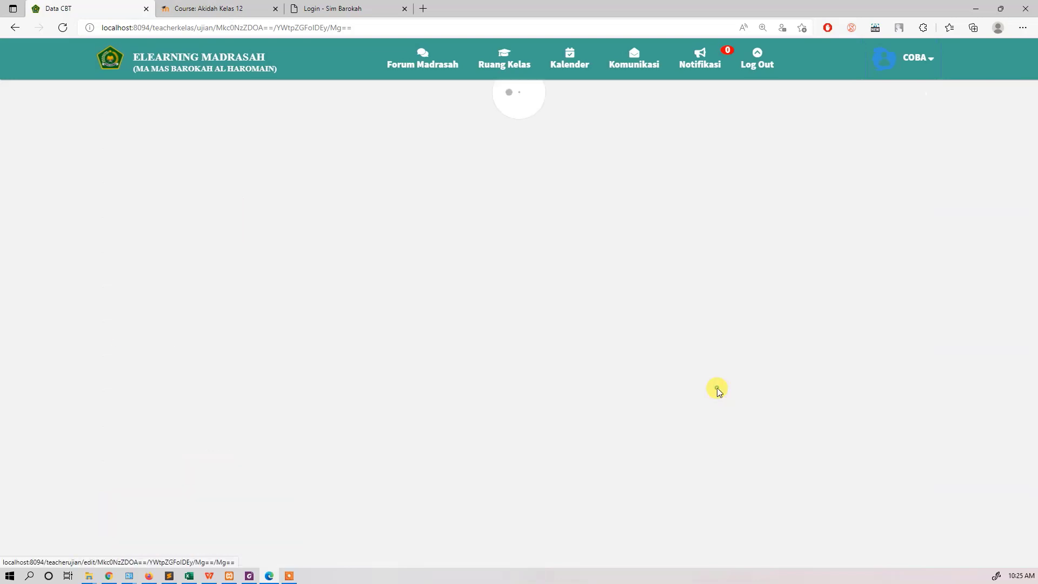
click(216, 243)
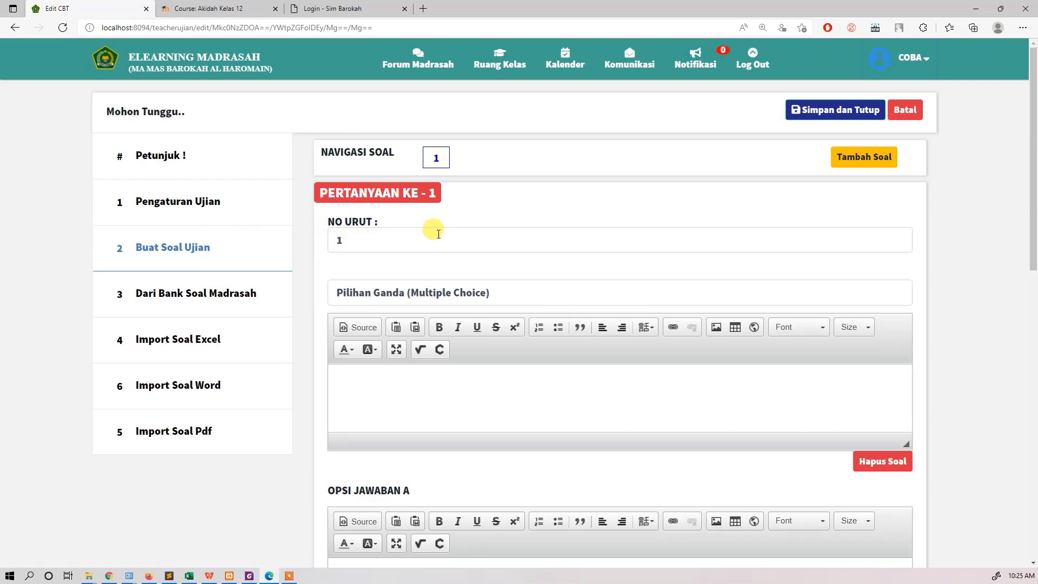
scroll(462, 333, down, 4)
click(872, 234)
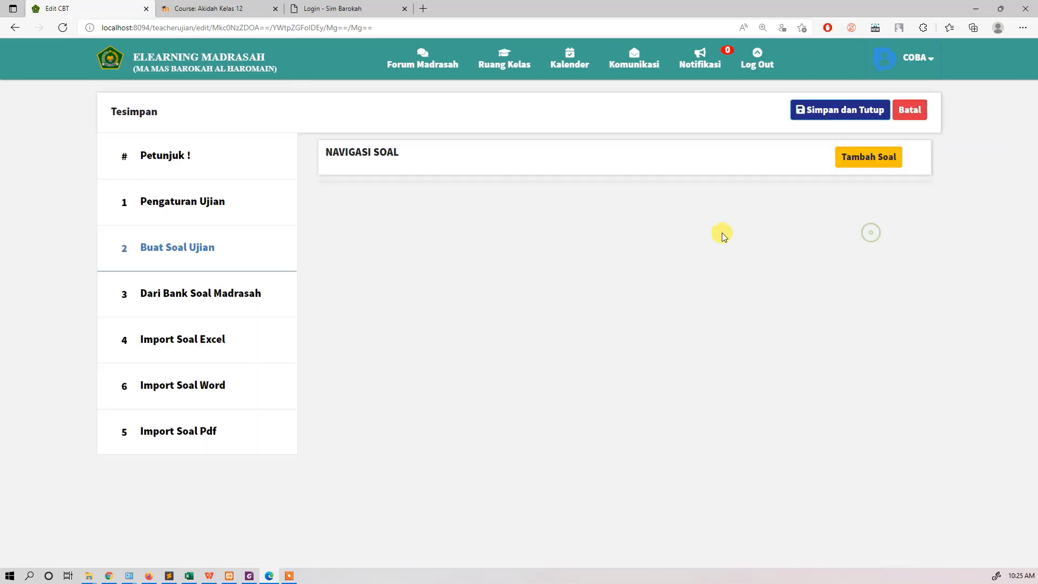
click(217, 204)
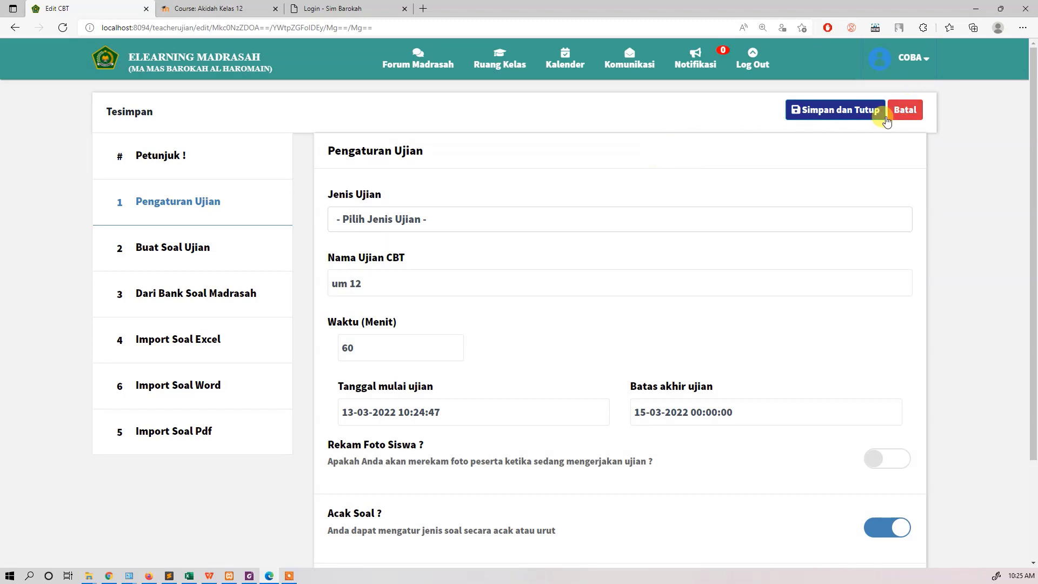
click(907, 109)
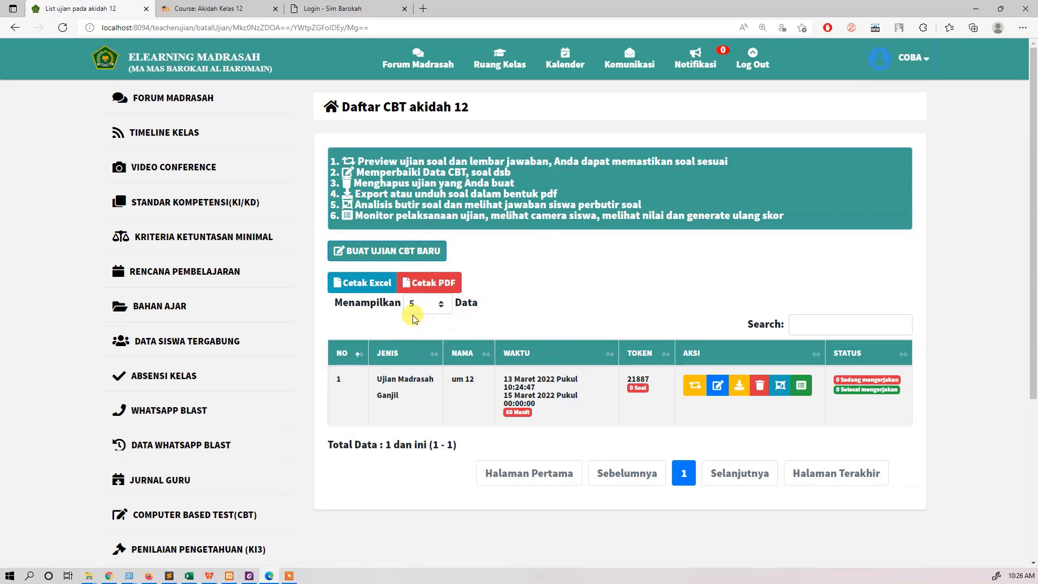
Step: Switch to the Moodle course Akidah Kelas 12, view its participants page and return to the course page
click(205, 8)
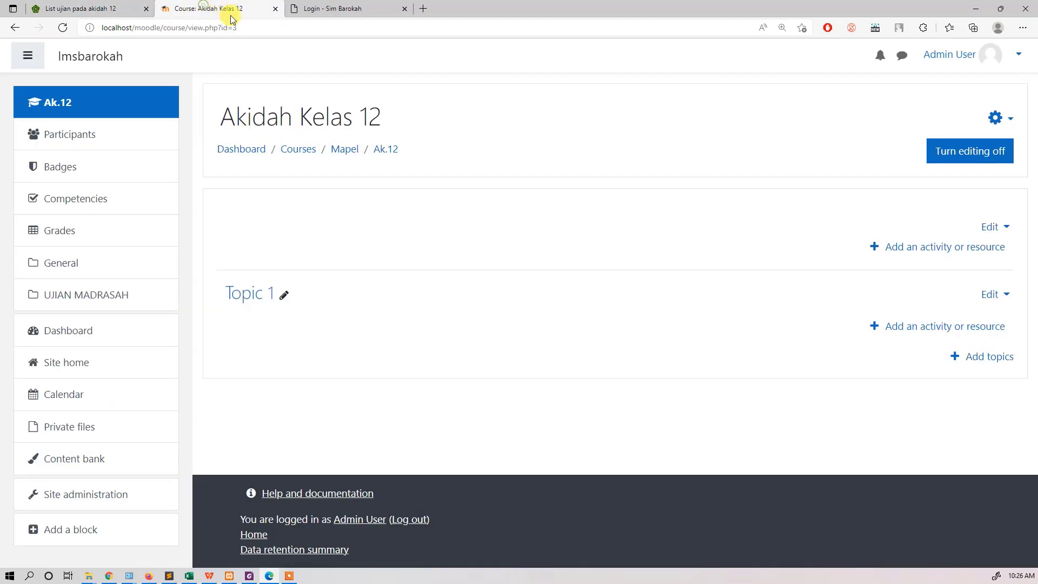
click(84, 130)
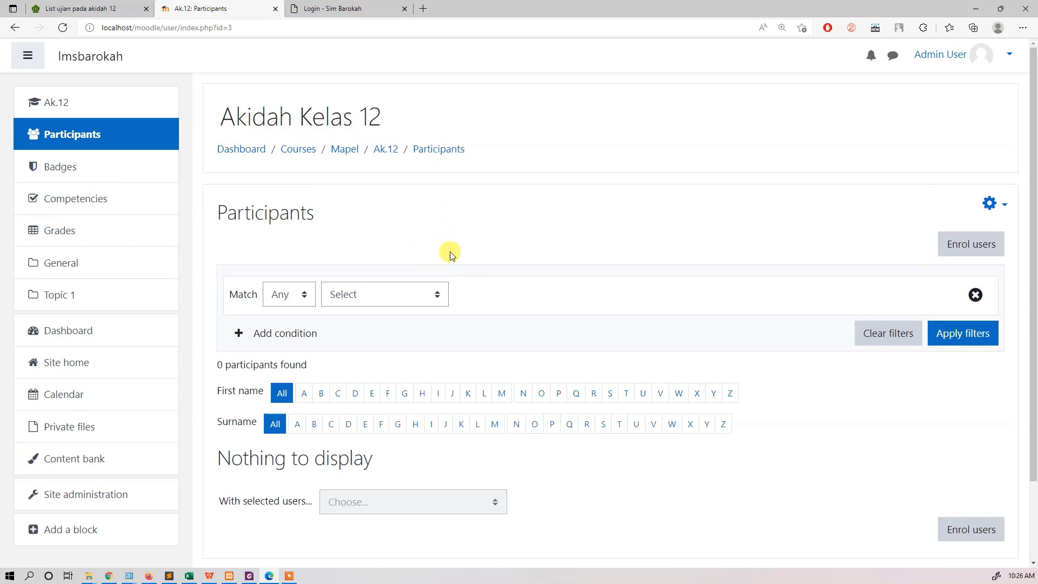
click(67, 106)
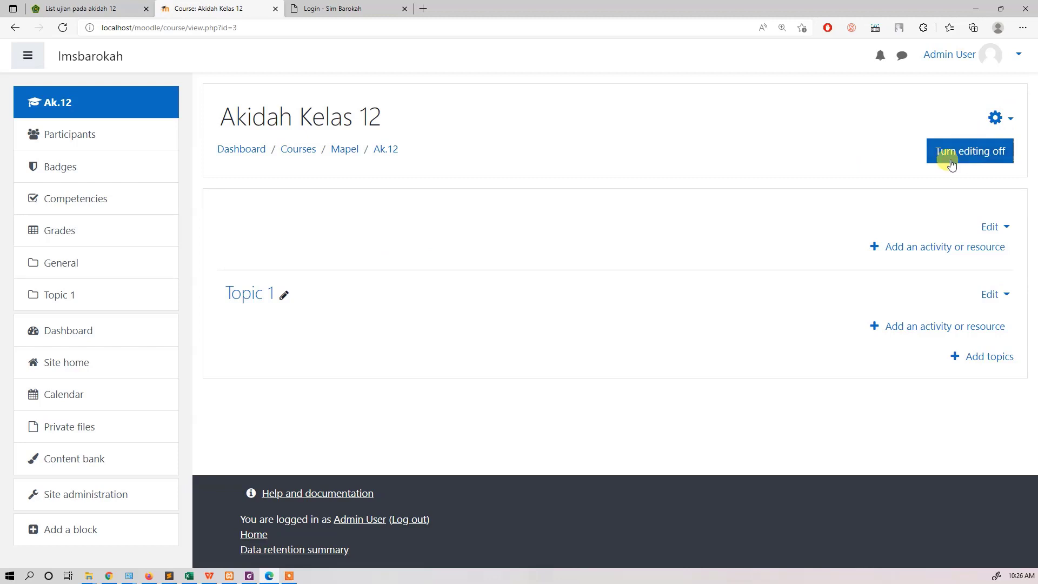
Step: Rename Topic 1 of the course as ujian madrasah
click(285, 299)
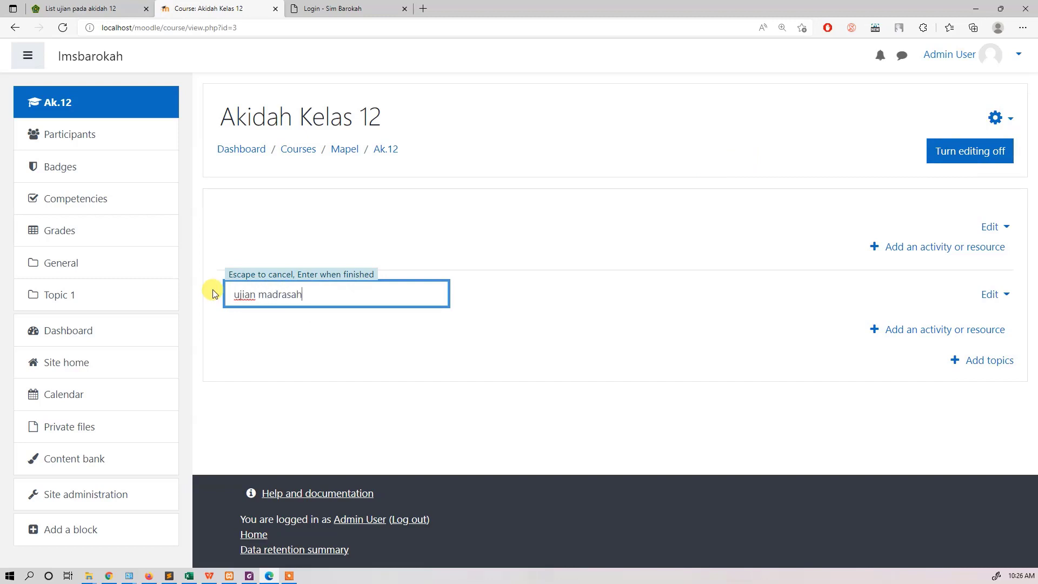
key(Return)
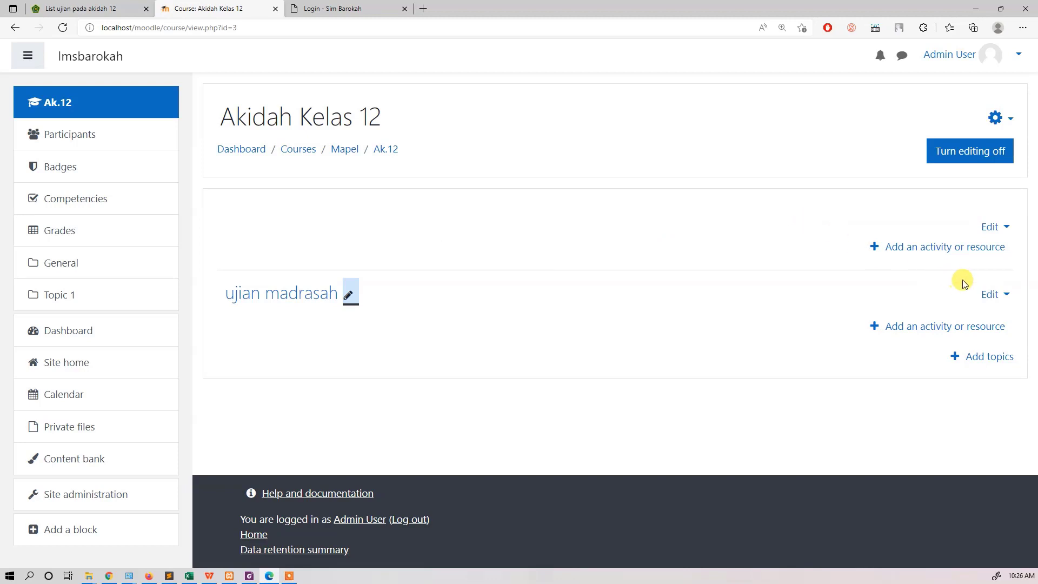
Step: Compare the CBT list of the akidah 12 class with the Moodle course page
click(96, 4)
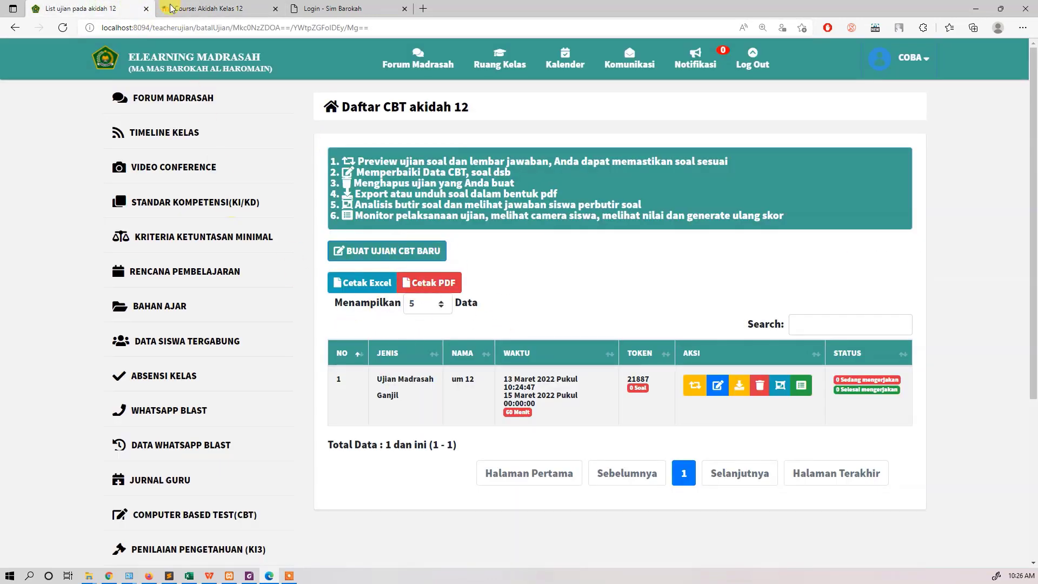
click(184, 7)
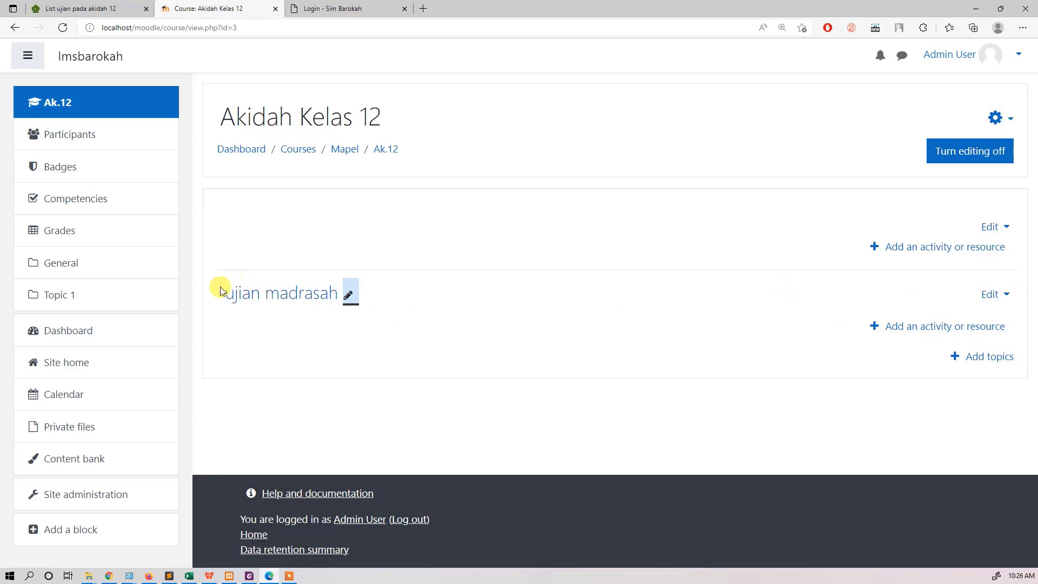
click(93, 5)
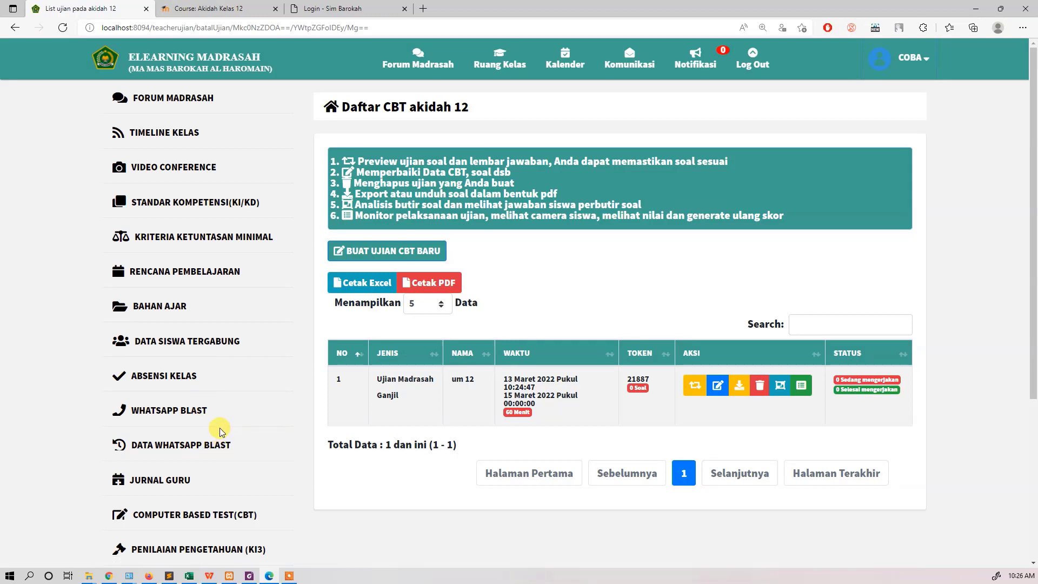
click(238, 8)
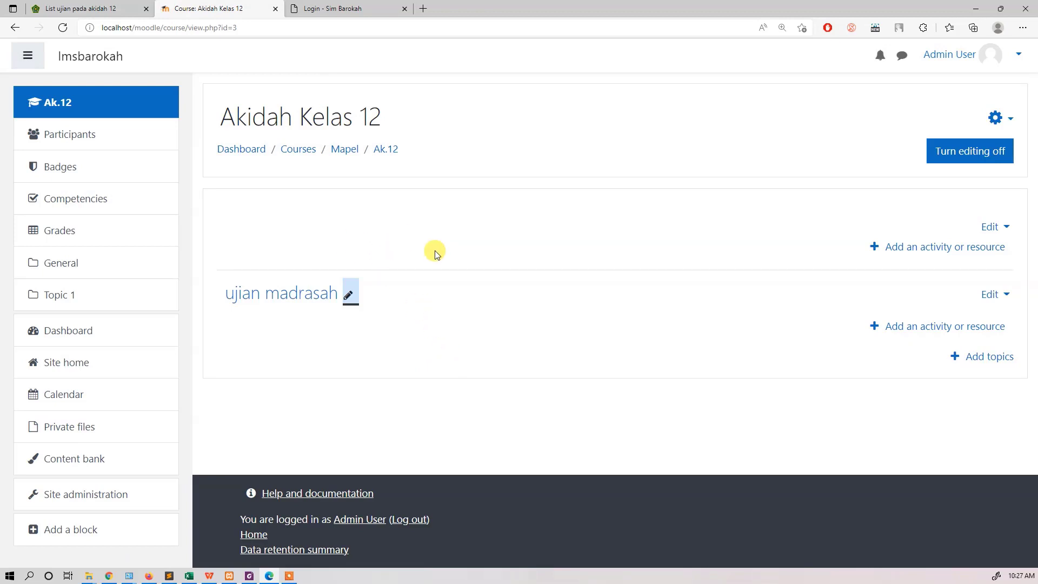
Step: Rename the course topic ujian madrasah as materi bab 1
click(357, 291)
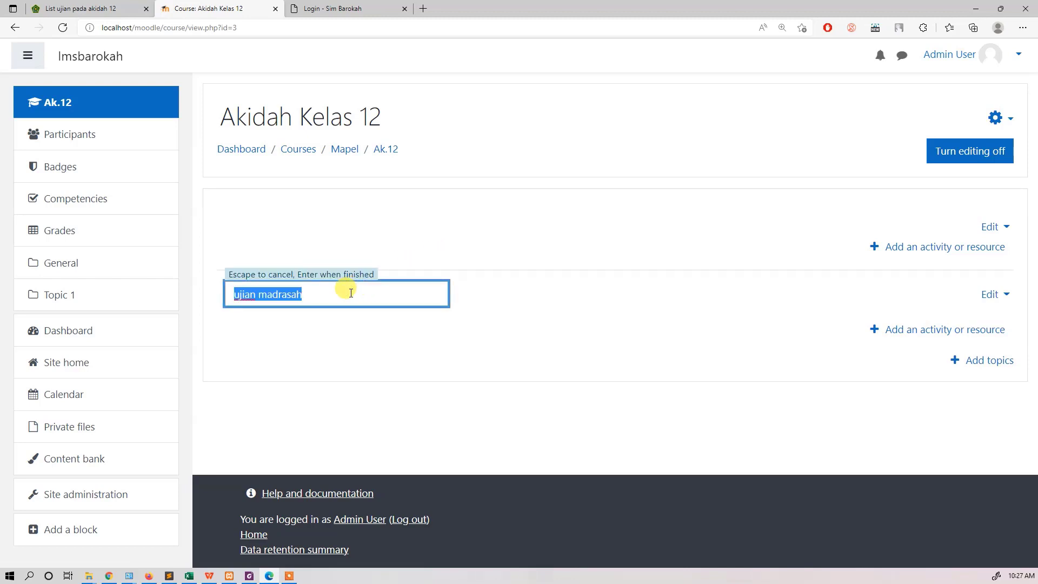
text(materi bab 1)
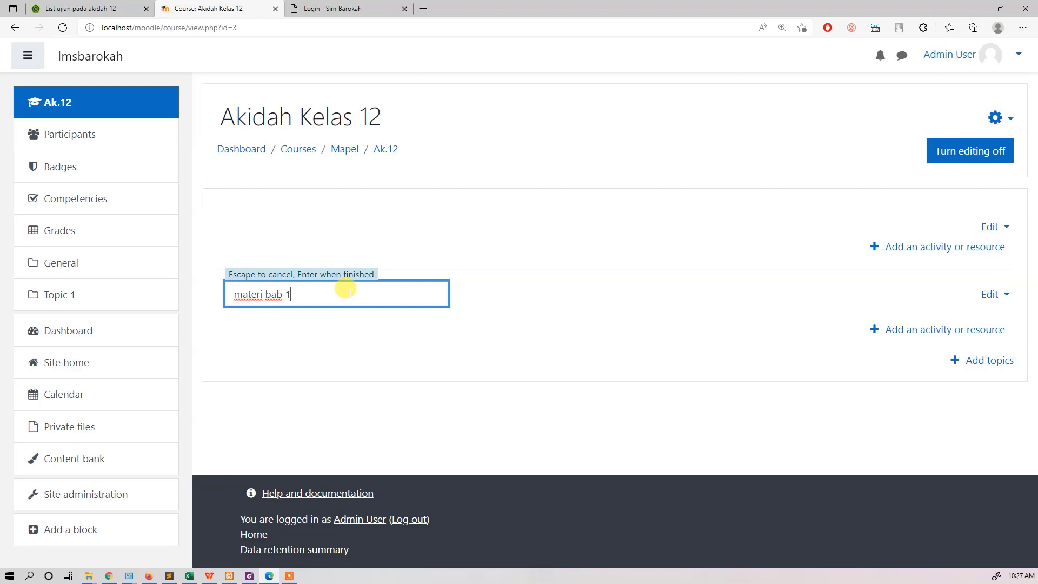
key(Return)
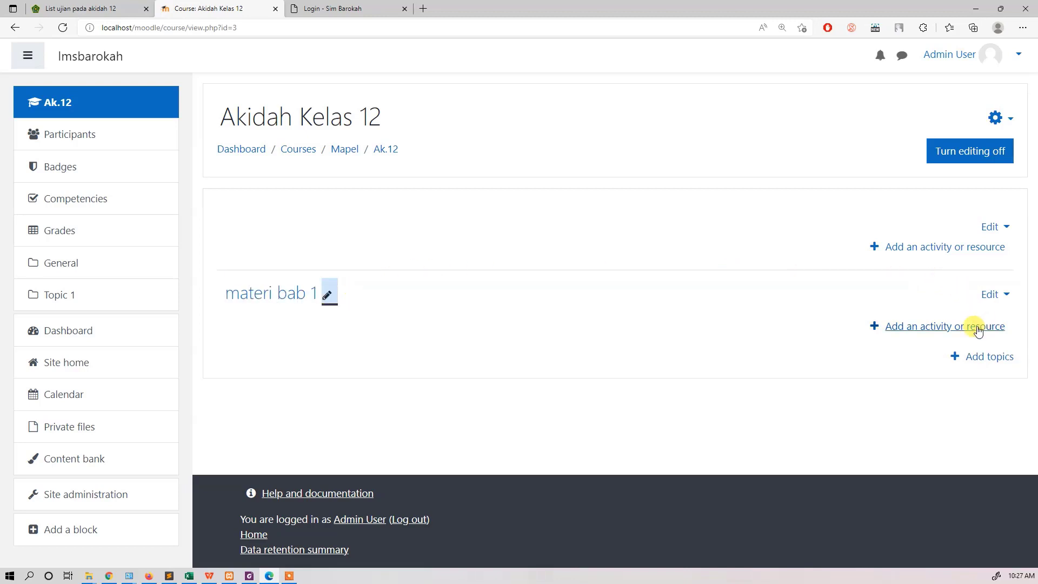
click(950, 328)
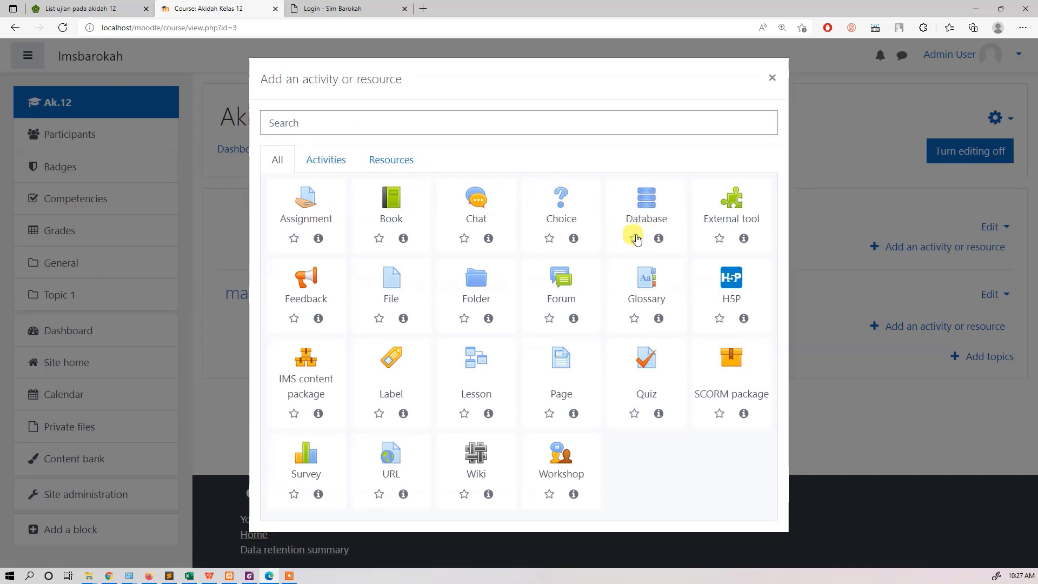
click(412, 201)
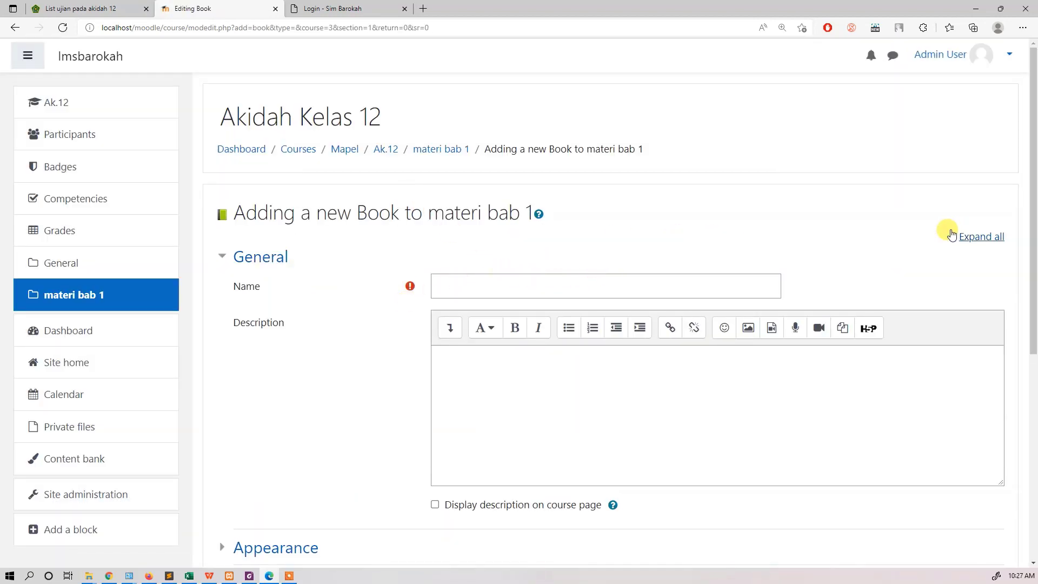
click(448, 152)
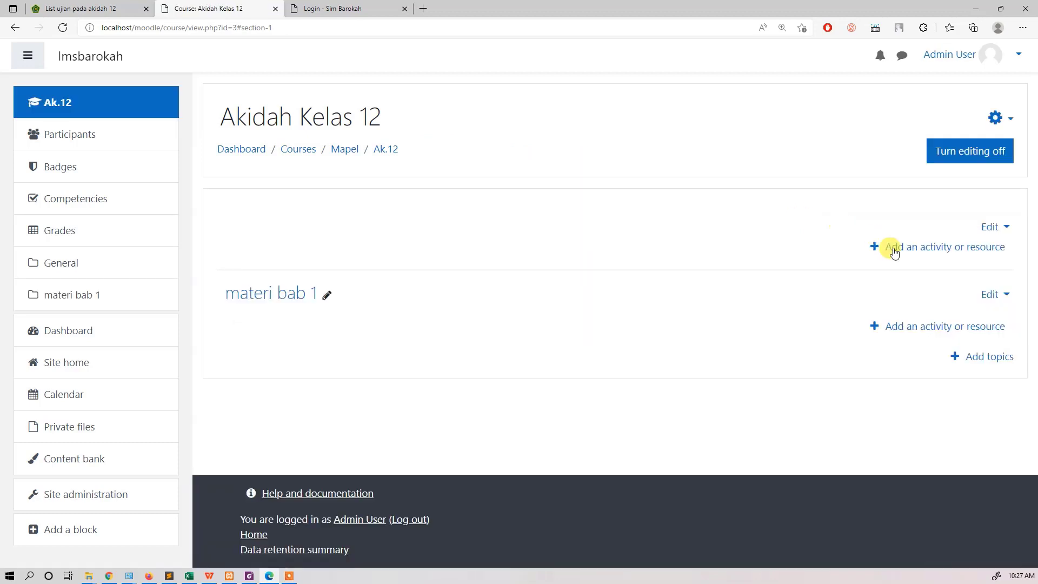
Step: Add a File resource named "materi bab 1 ini modulnya" to the topic materi bab 1 and try to save it without a file
click(997, 327)
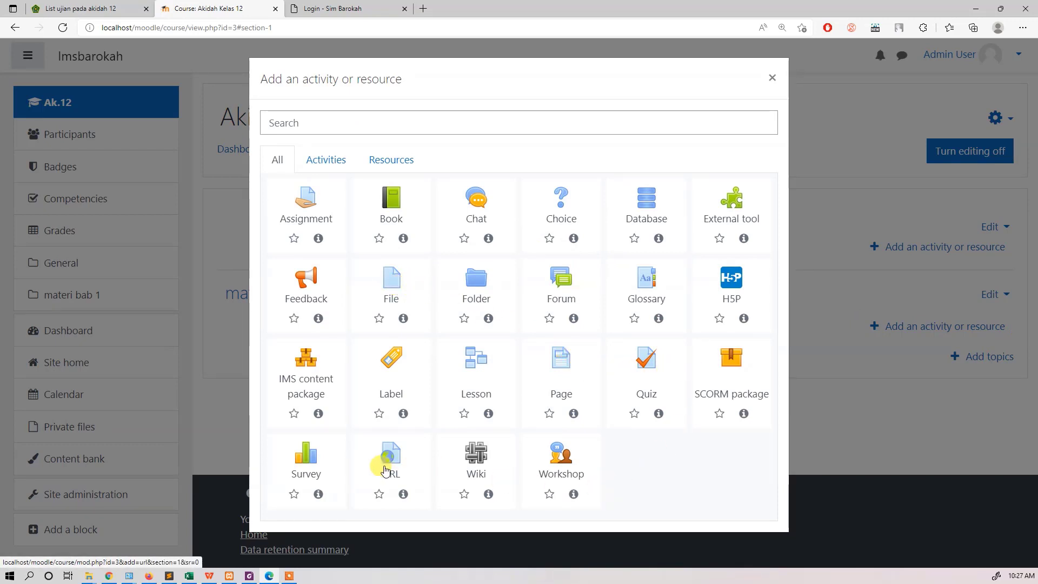
click(335, 162)
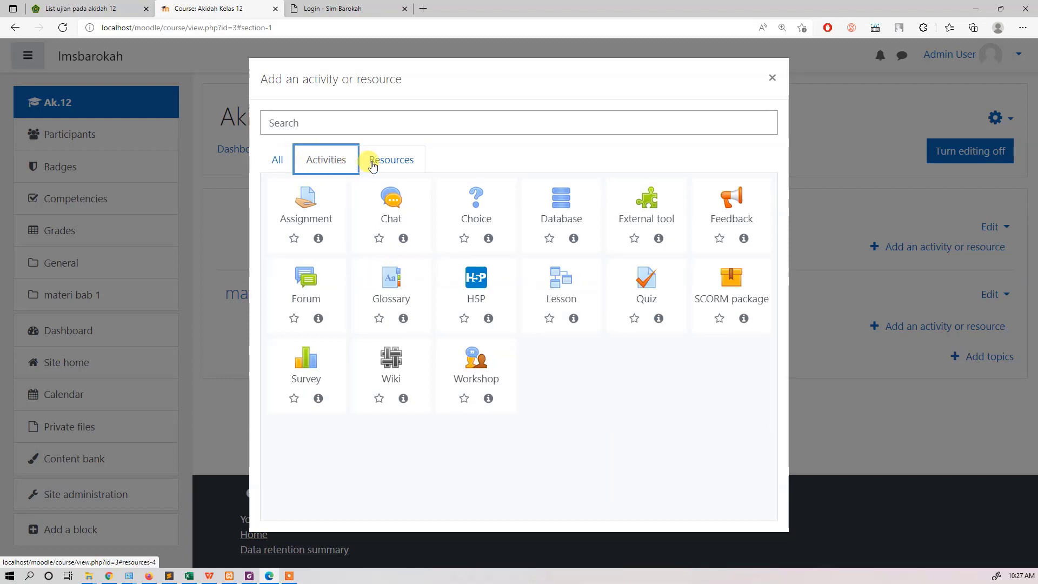
click(397, 161)
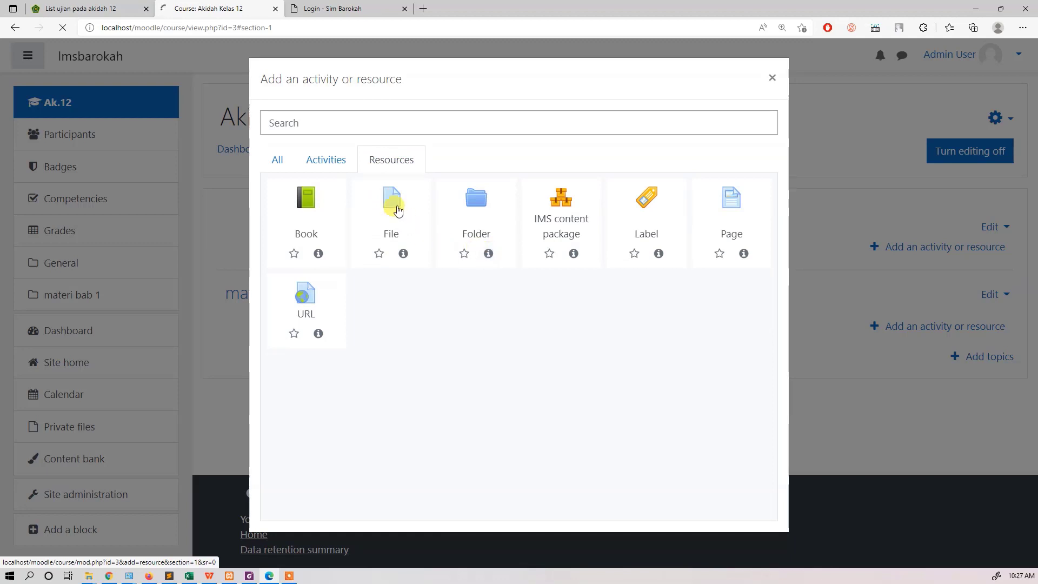
click(397, 204)
click(490, 285)
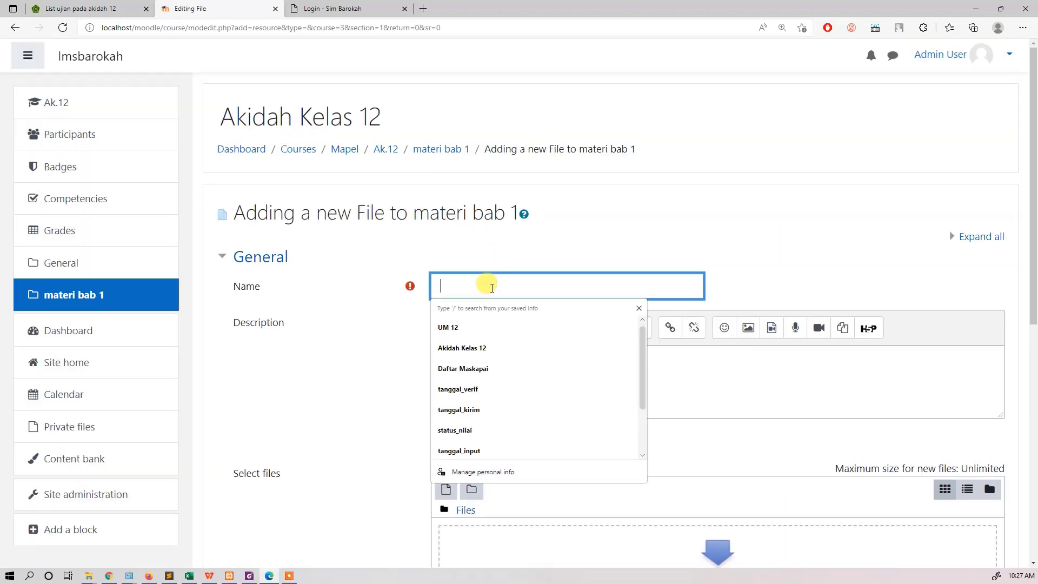
text(materi bab 1 ini modulnya)
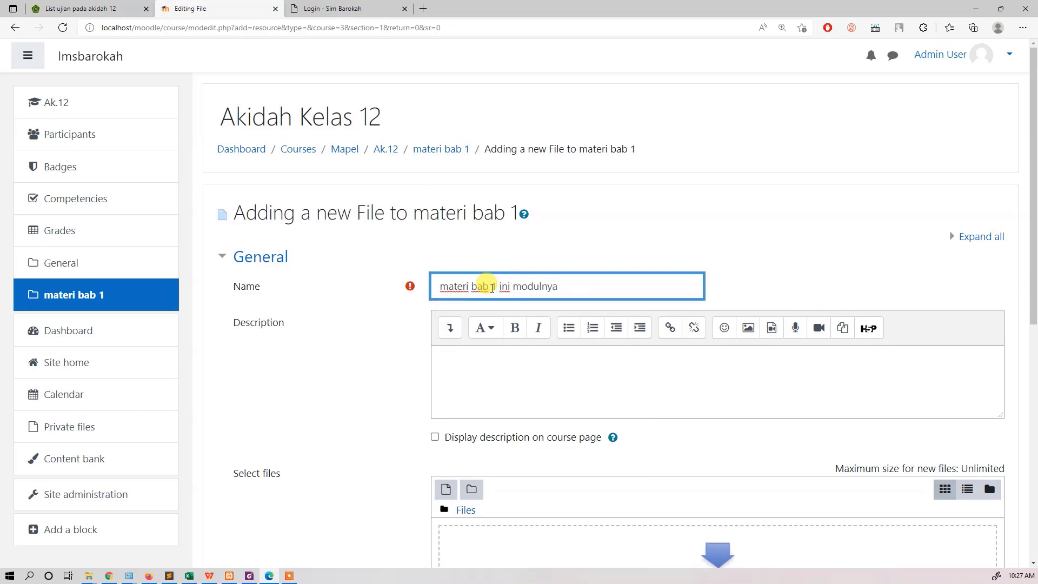
scroll(587, 399, down, 3)
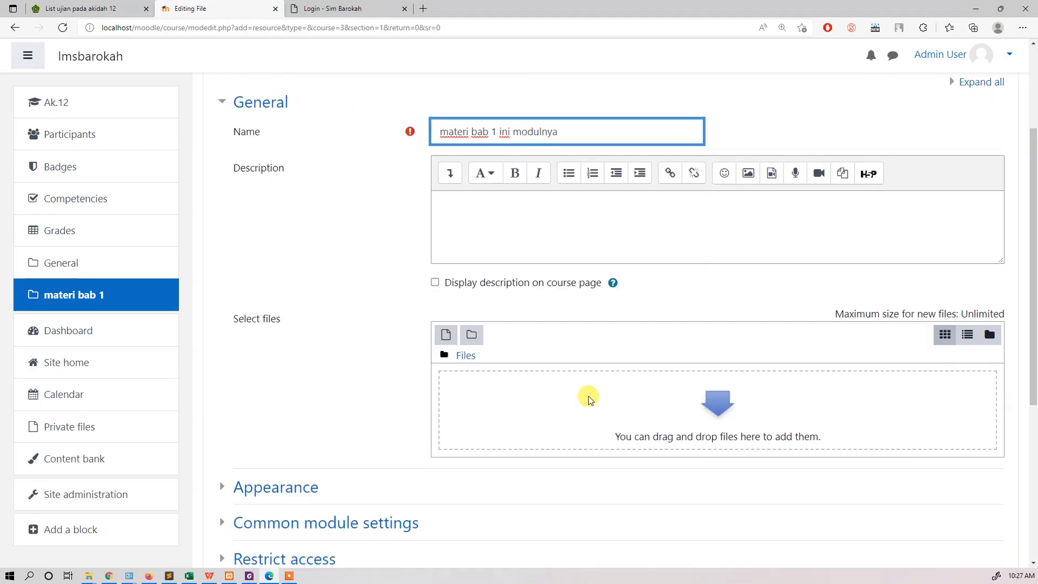
scroll(574, 357, down, 3)
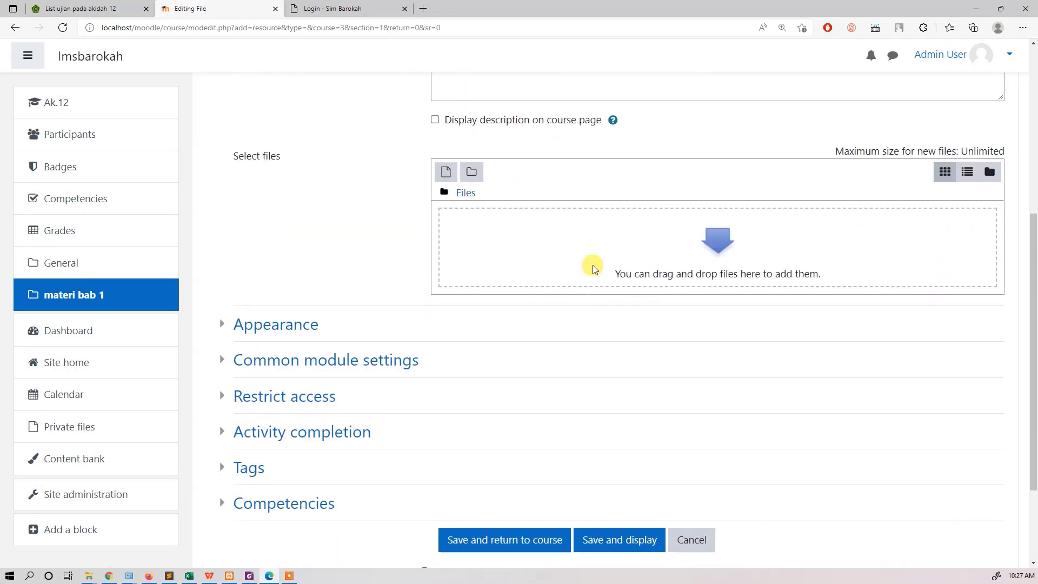
click(622, 540)
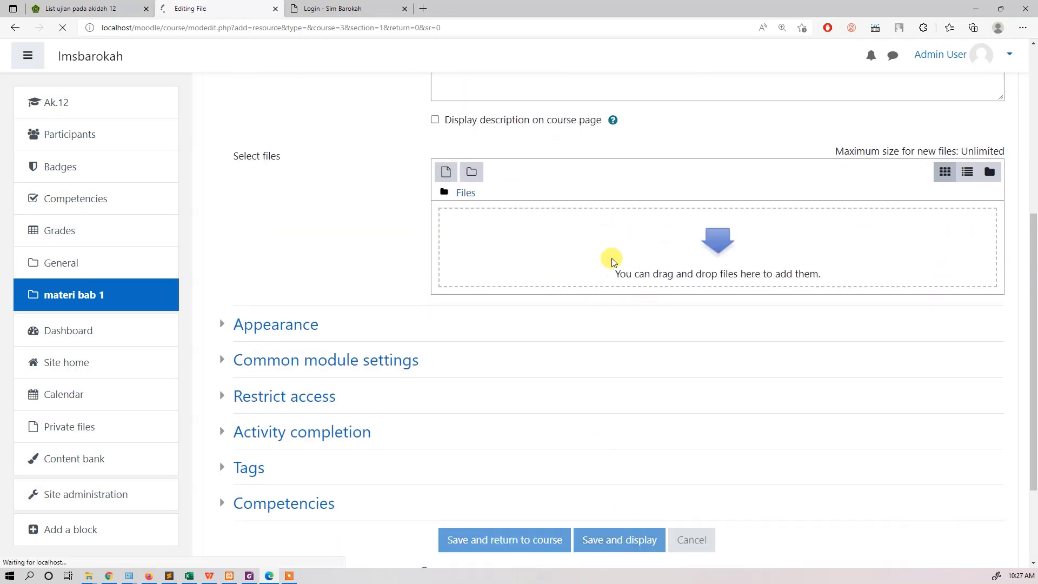
Step: Upload 250.docx from the Documents folder as the resource's file, then save and display the resource
scroll(570, 345, down, 5)
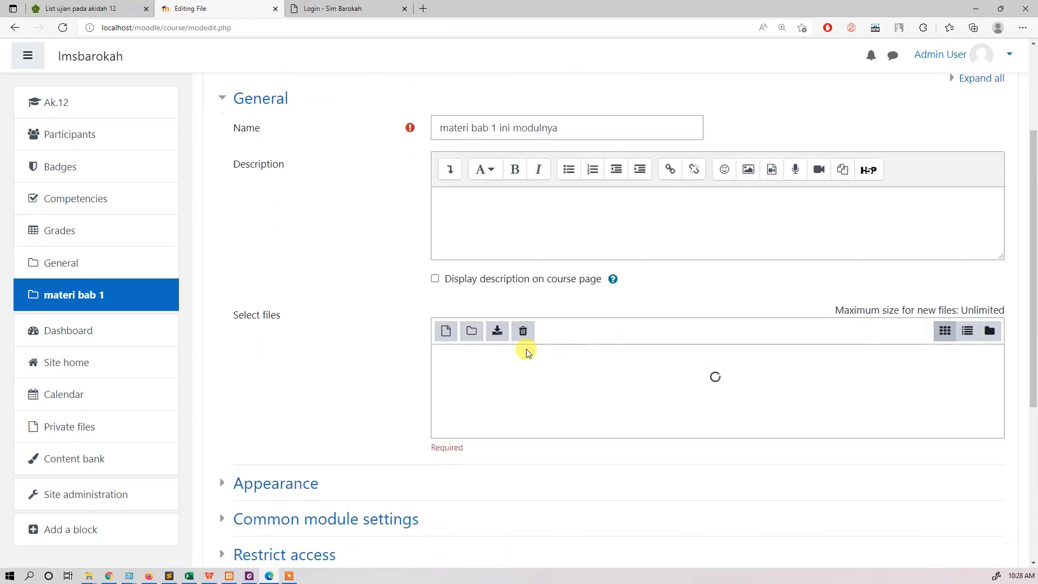
click(715, 321)
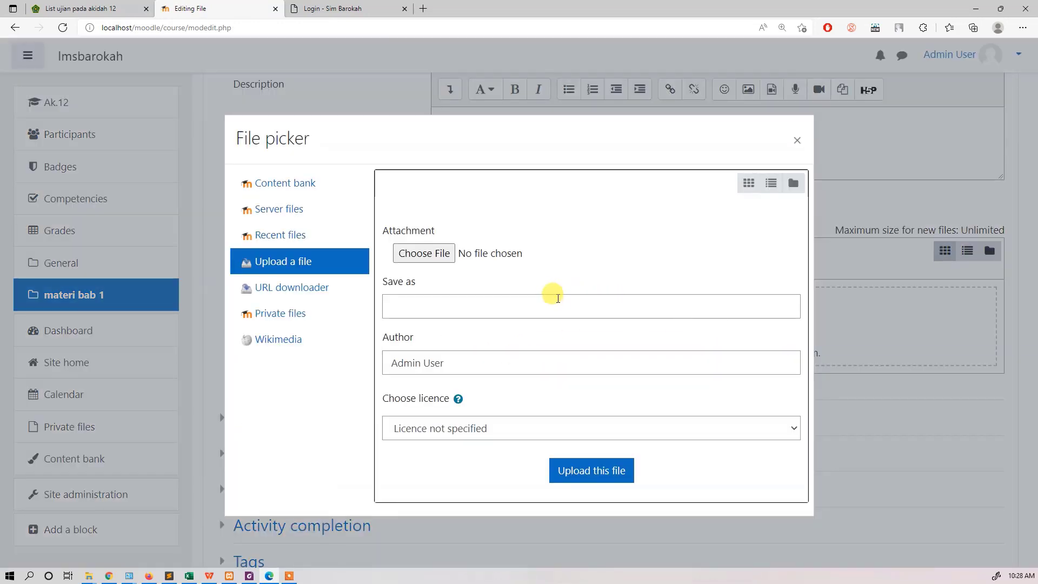
click(451, 254)
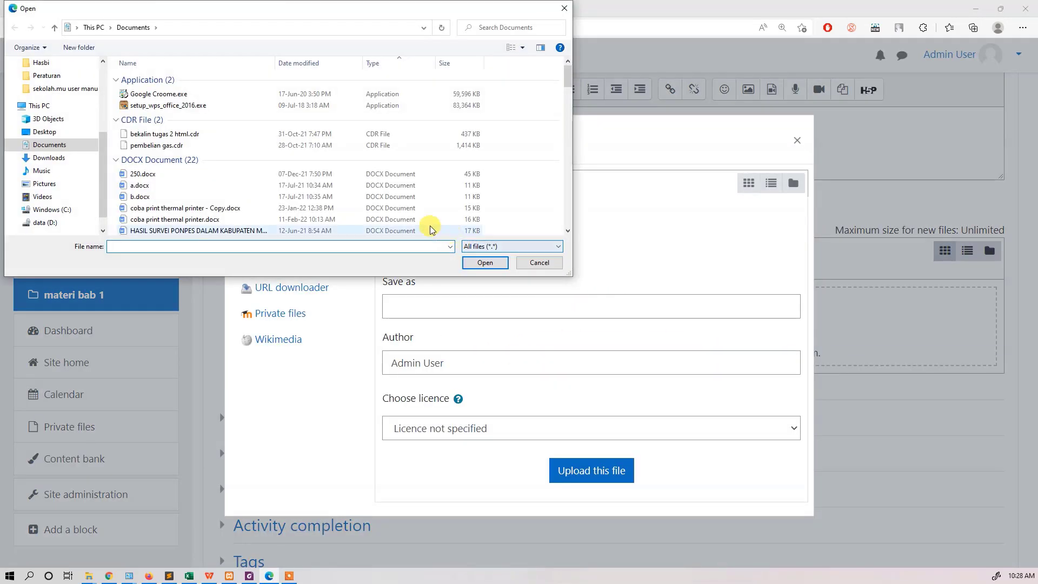
click(211, 173)
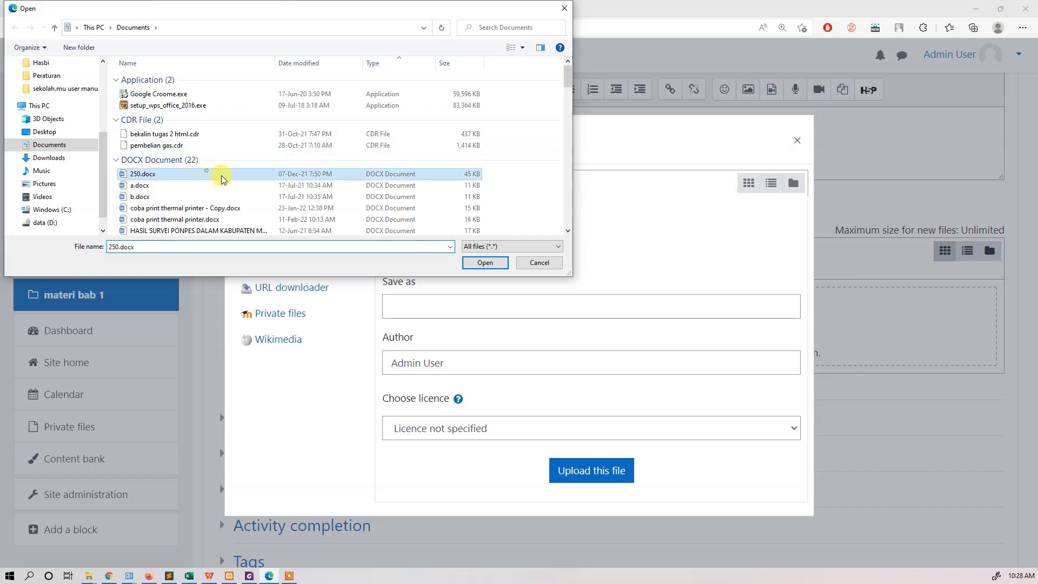
click(485, 263)
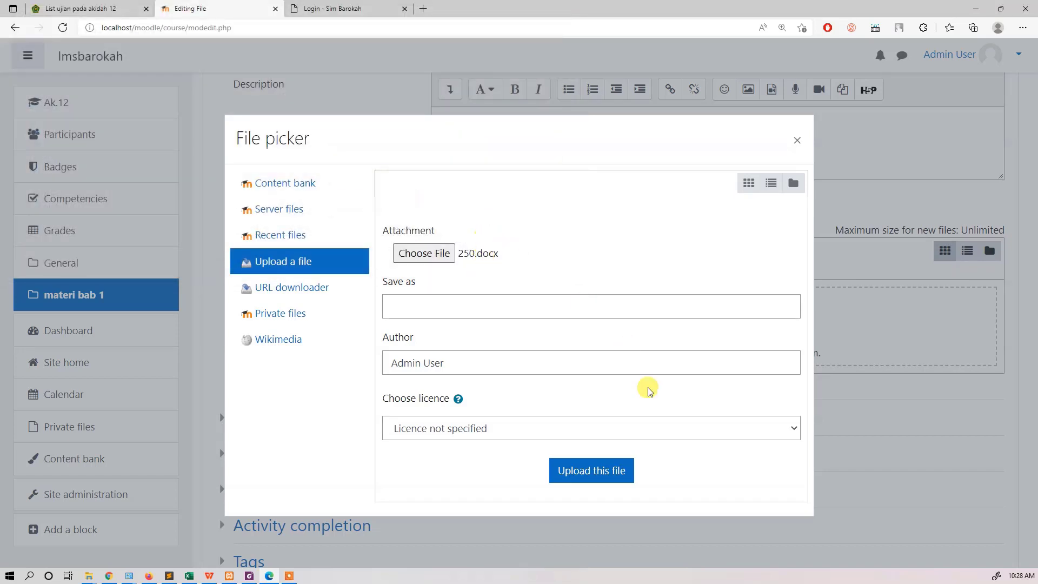
click(616, 472)
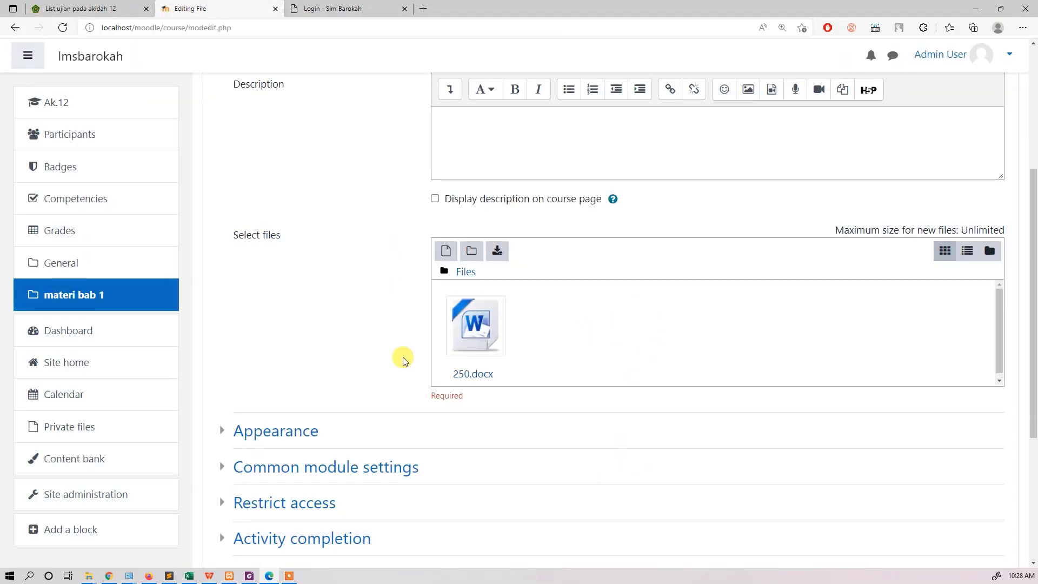
scroll(400, 373, down, 5)
click(644, 416)
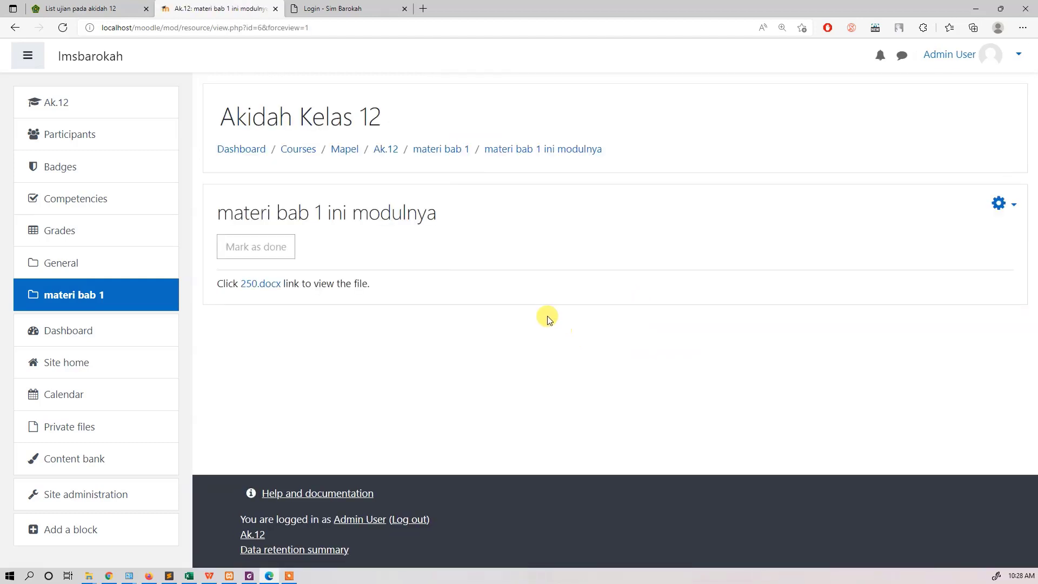
Step: Add a quiz named ph to the course topic materi bab 1, save it and return to the course page
click(135, 295)
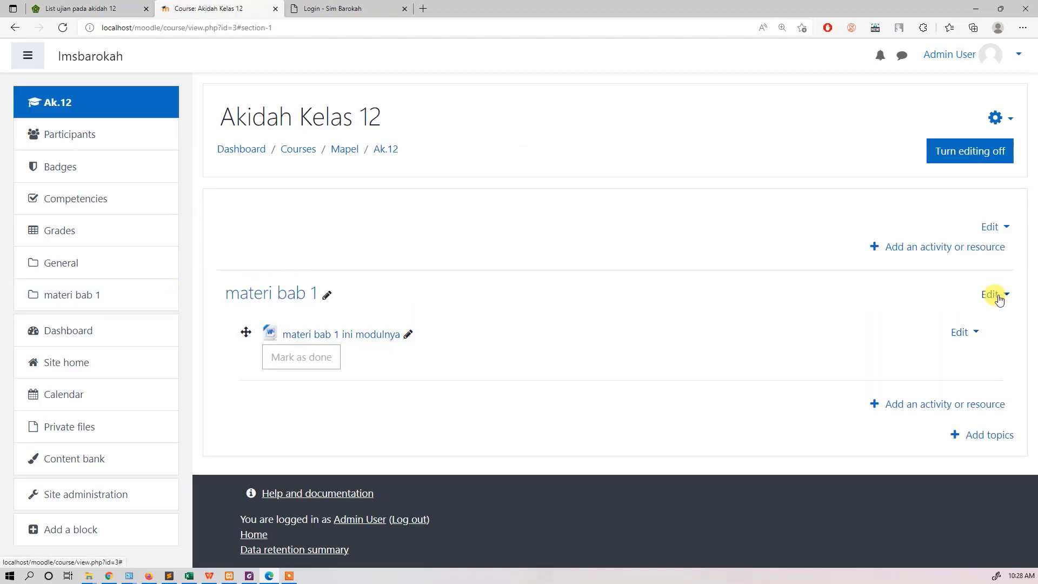
click(941, 404)
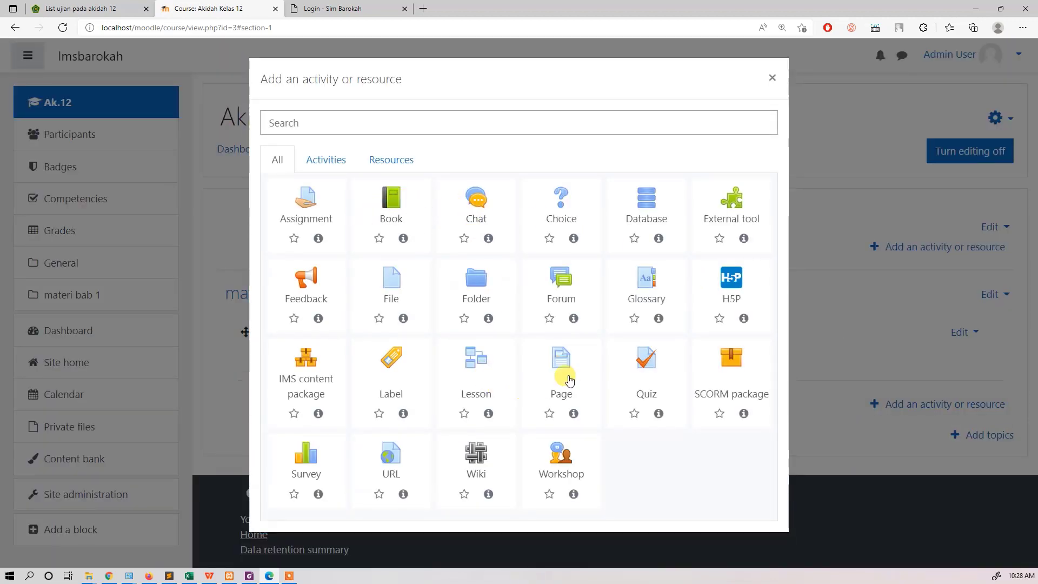
click(650, 370)
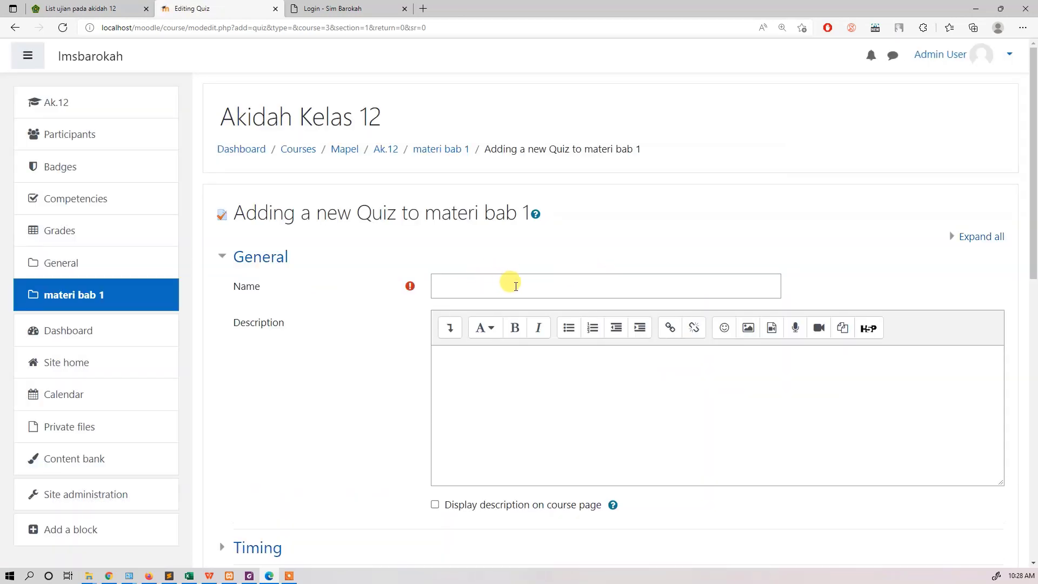
click(517, 286)
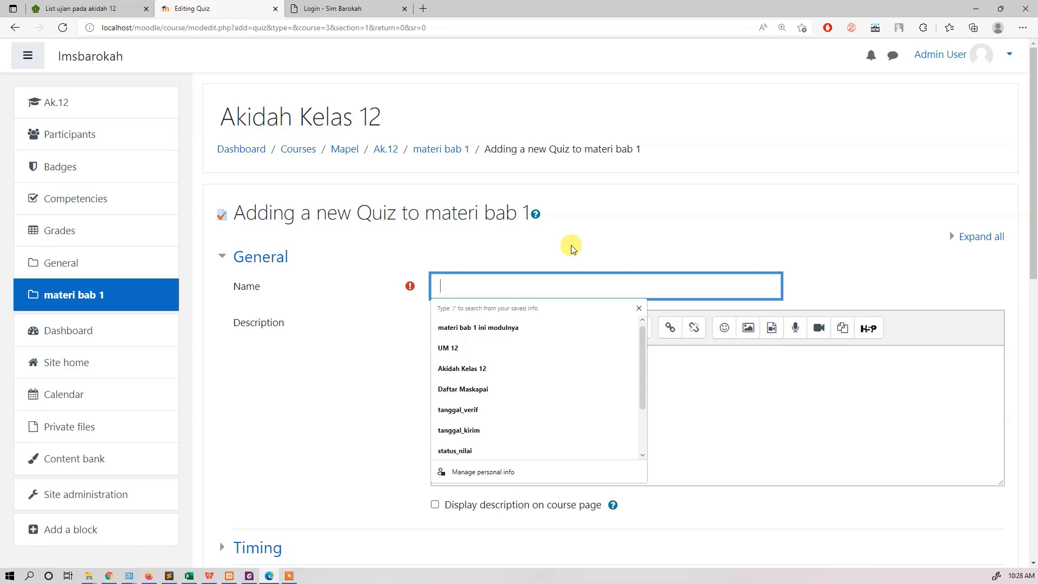
text(ph)
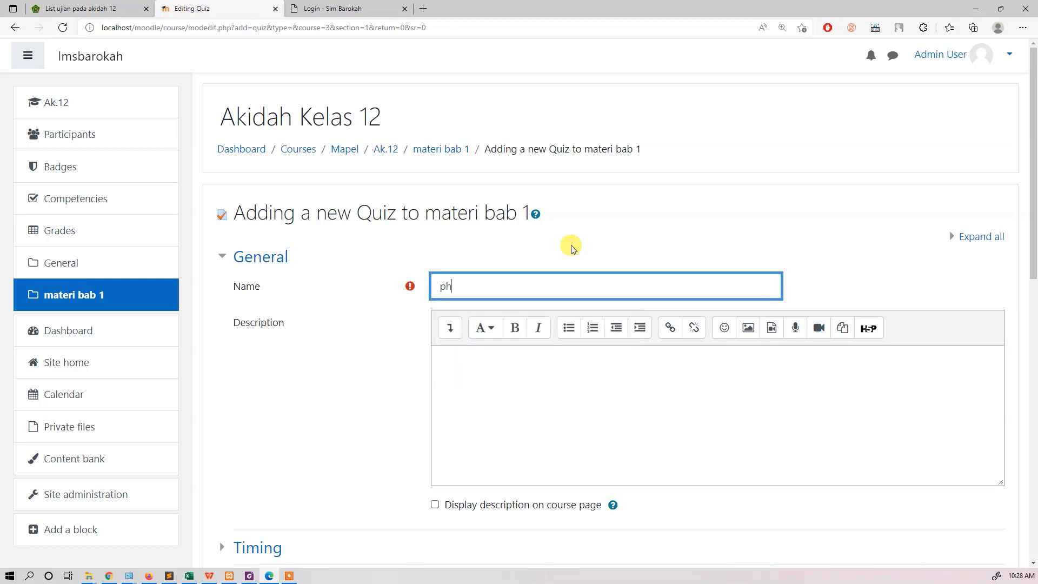
scroll(301, 375, down, 10)
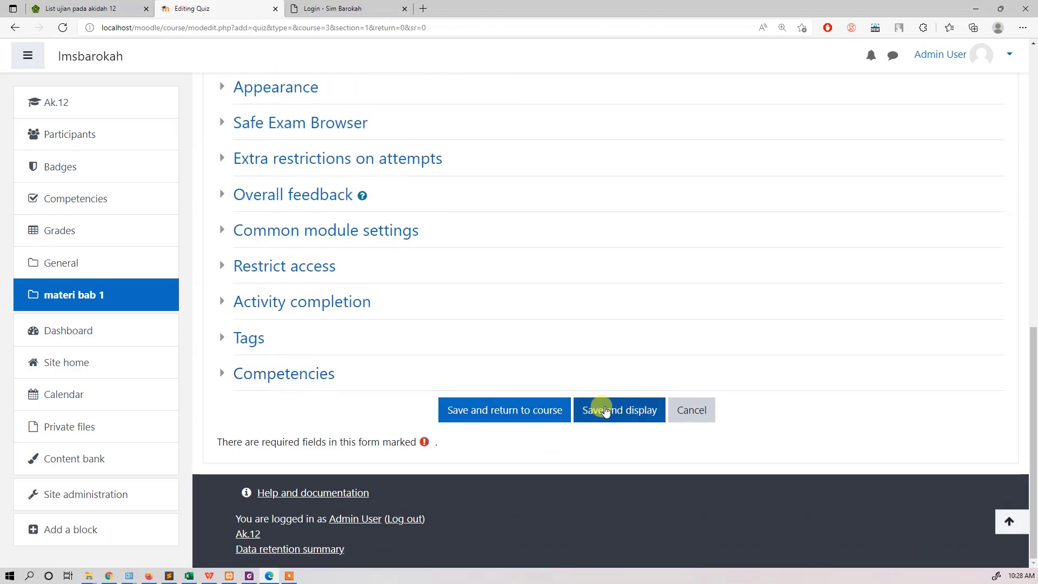
click(606, 403)
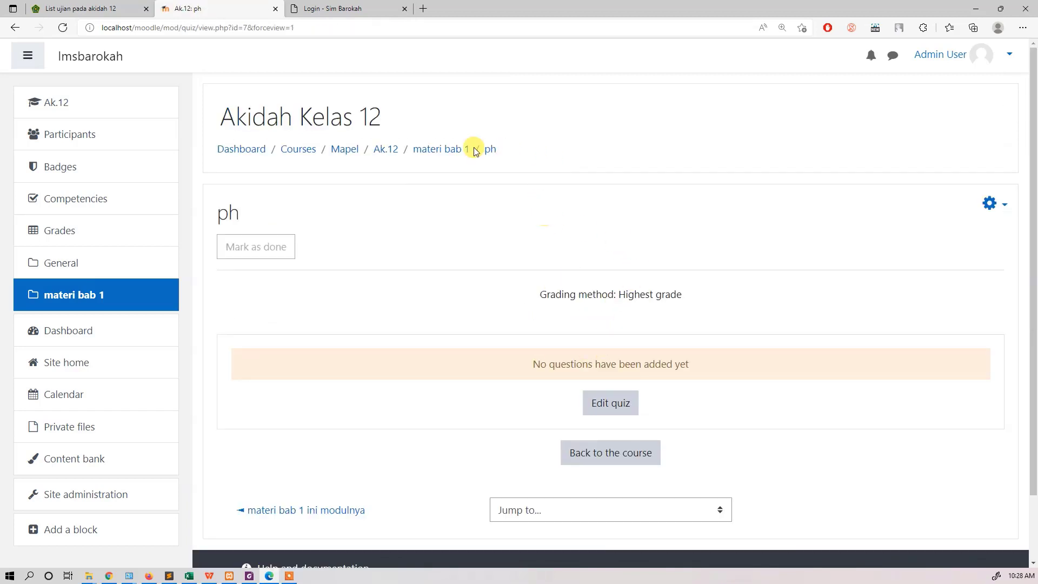
click(163, 292)
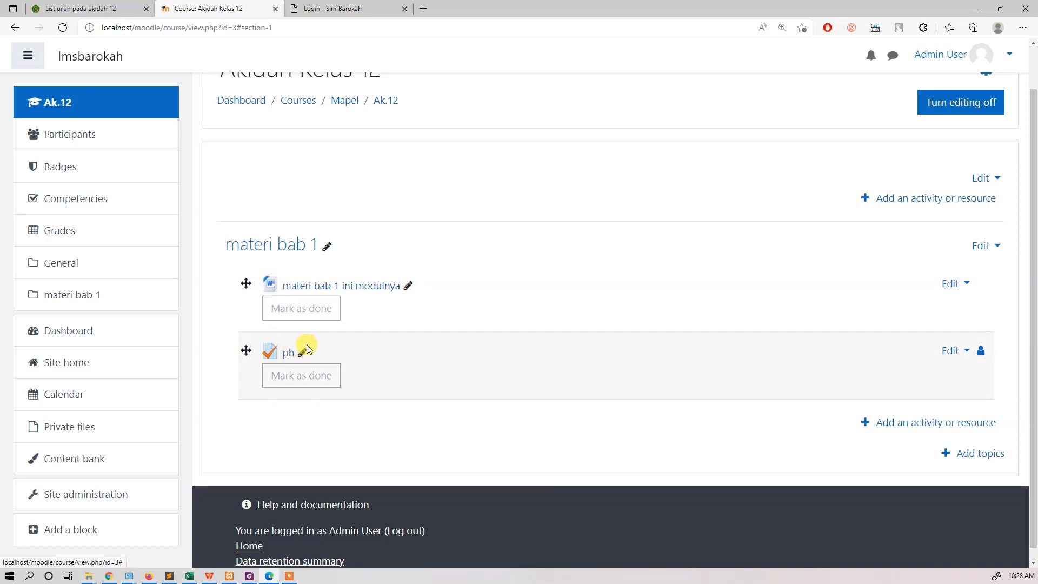
Step: Switch to E-Learning Madrasah and view the akidah 12 teaching materials, the class deletion page and the classroom list
click(118, 8)
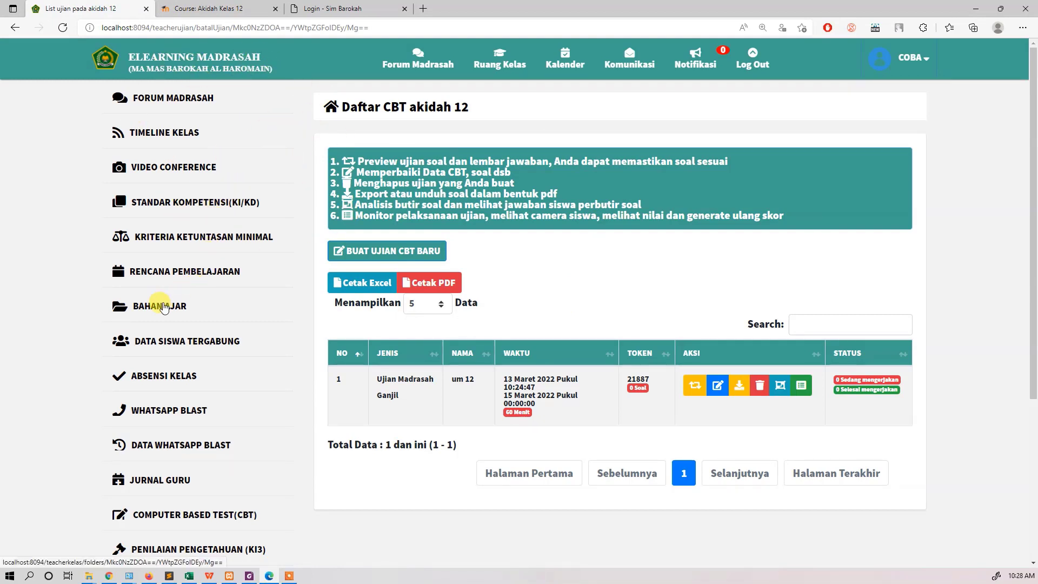
click(164, 309)
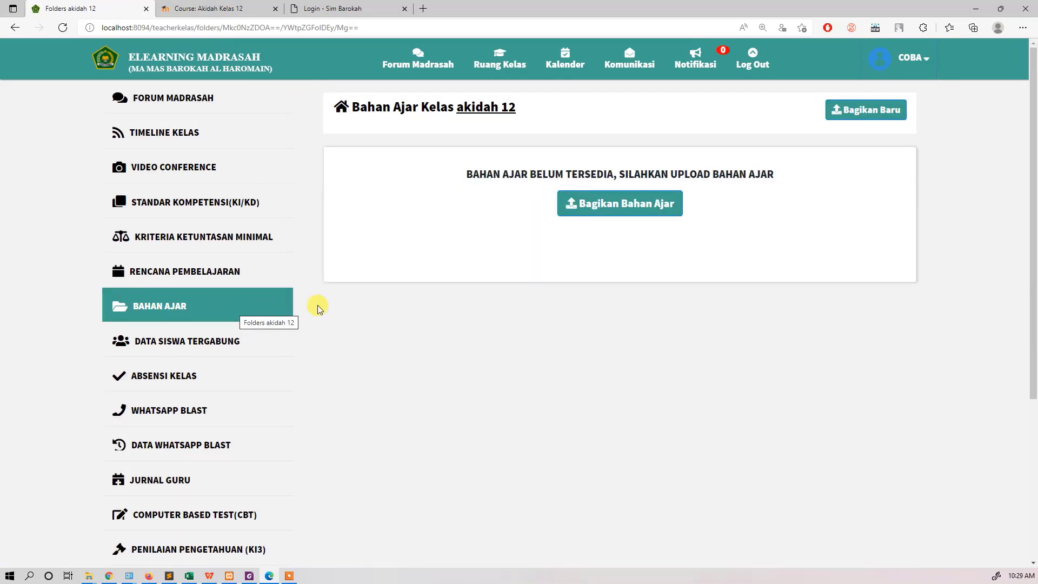
click(498, 69)
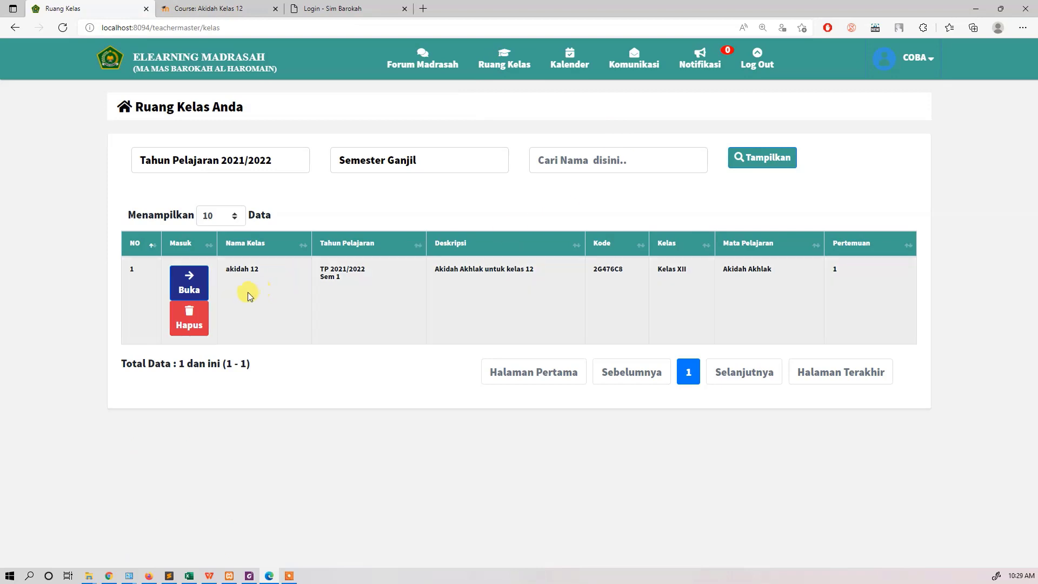
click(197, 326)
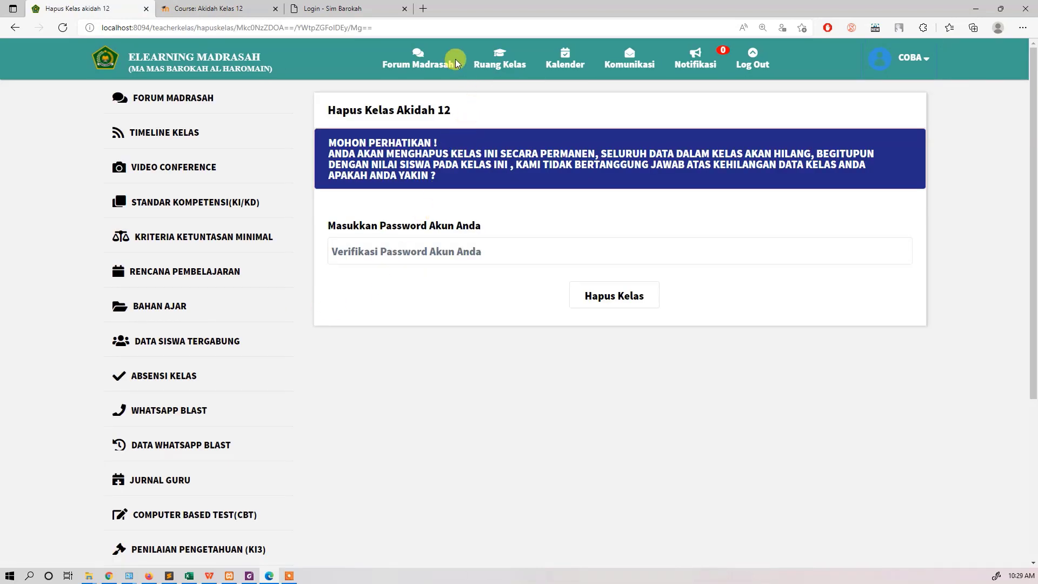
click(500, 65)
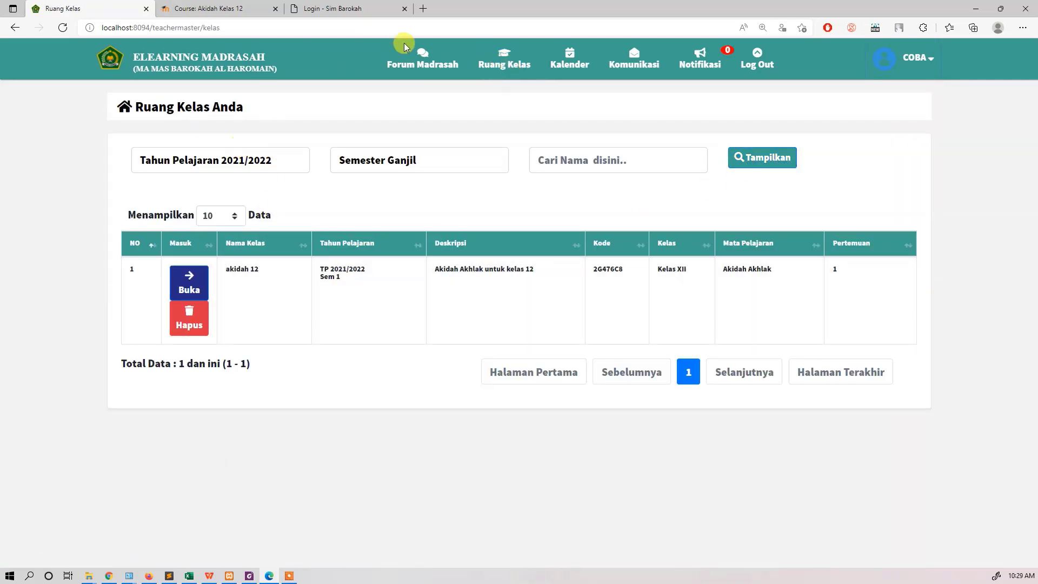
Step: Start creating a new classroom from the Forum Madrasah page for Kelas XII, rombel A
click(432, 64)
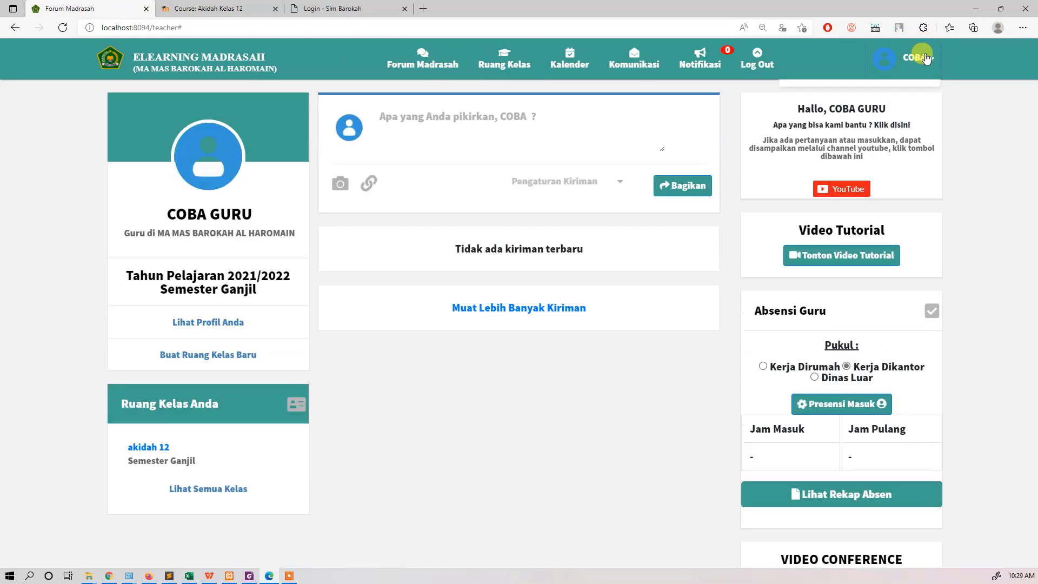
click(919, 57)
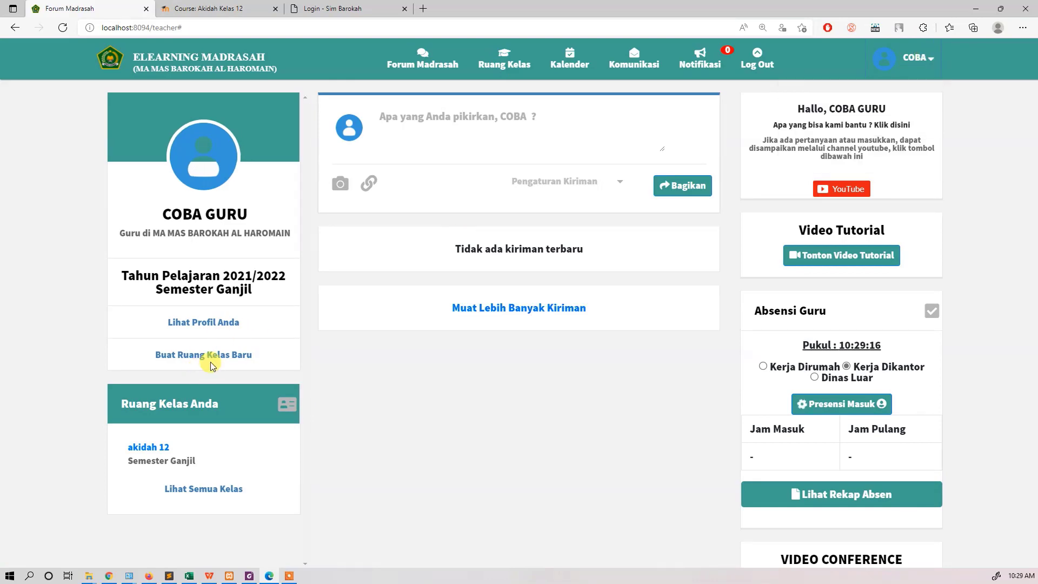
click(211, 357)
click(540, 120)
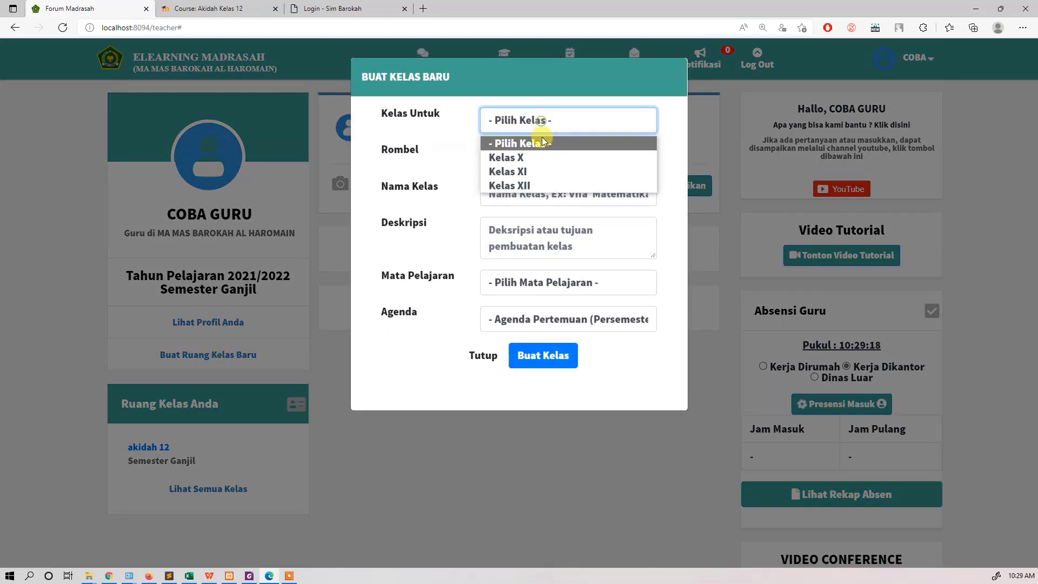
click(535, 186)
click(539, 158)
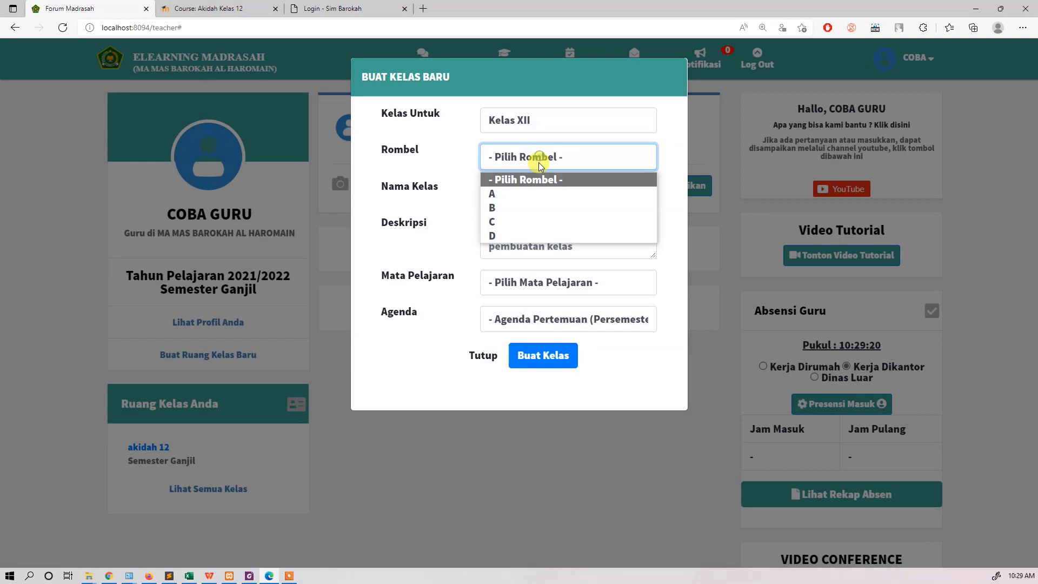
click(527, 193)
Step: Enter bahasa arab as both the name and the description of the new class
click(553, 194)
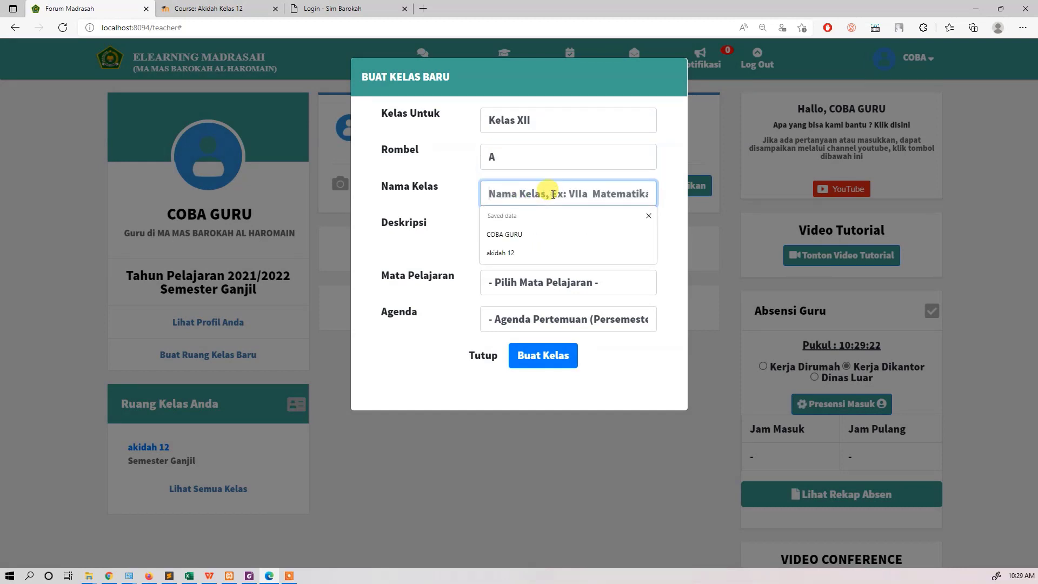
text(bahasa ara)
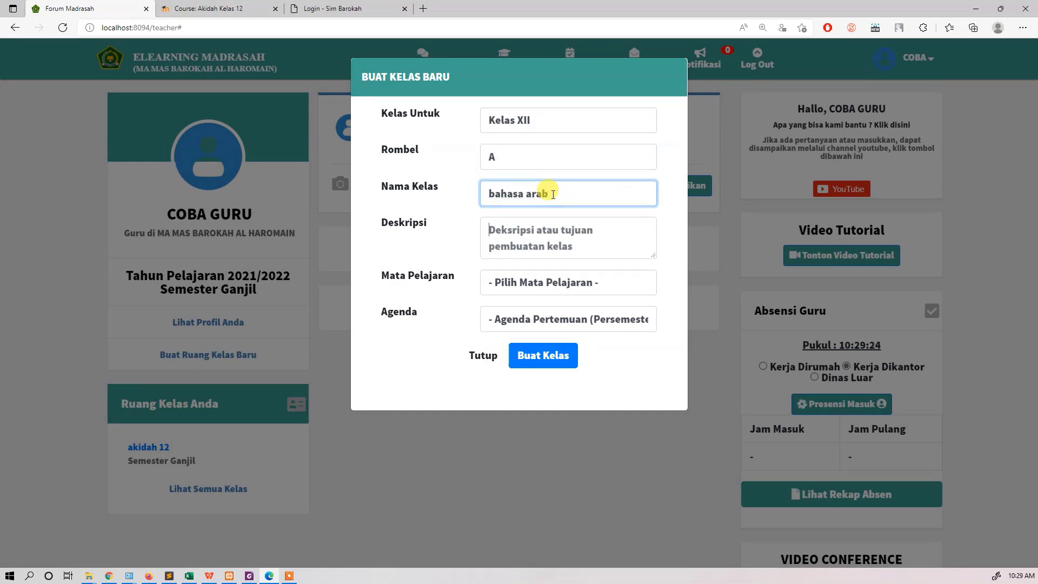
text(bahasa arab)
key(Tab)
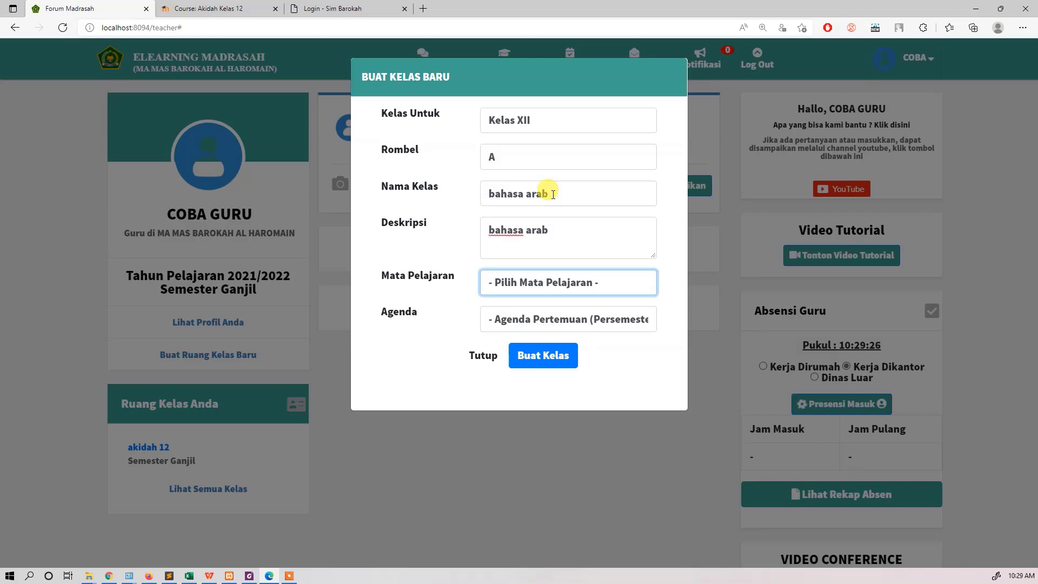
Step: Set the new class's subject to Bahasa Arab and its agenda to 5 meetings, and create the class
click(533, 281)
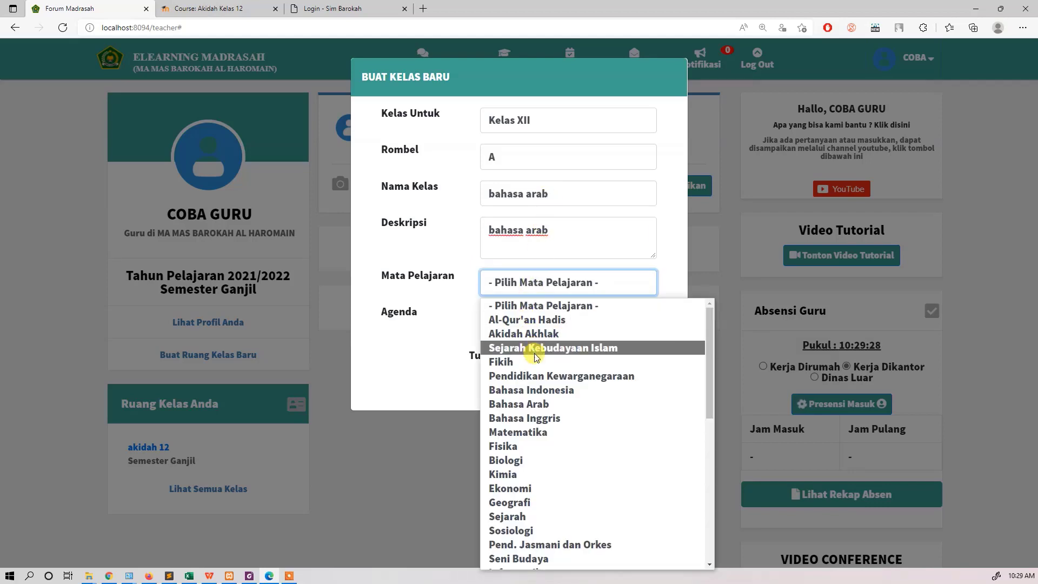
click(553, 403)
click(543, 325)
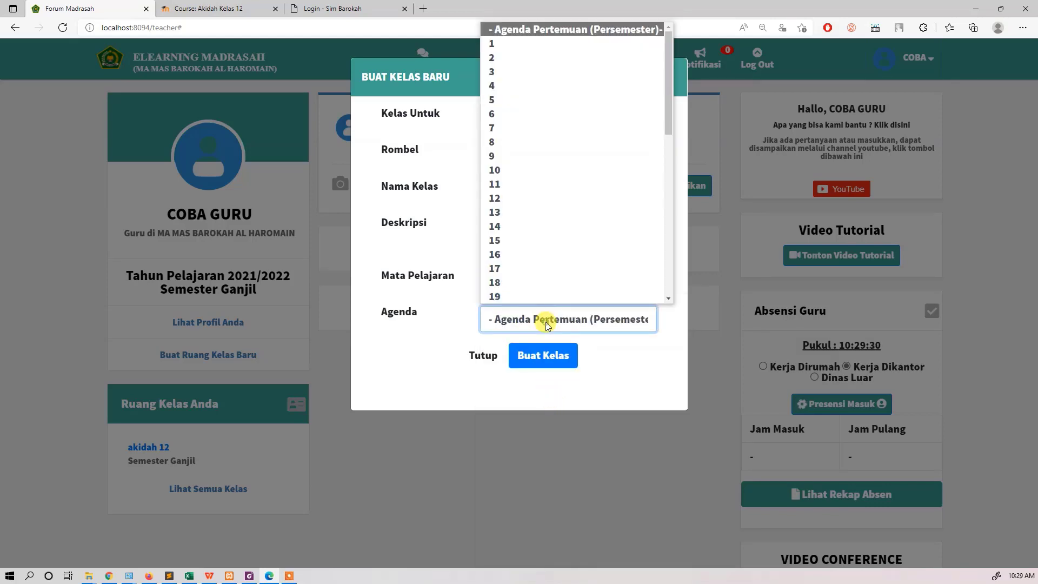
click(542, 99)
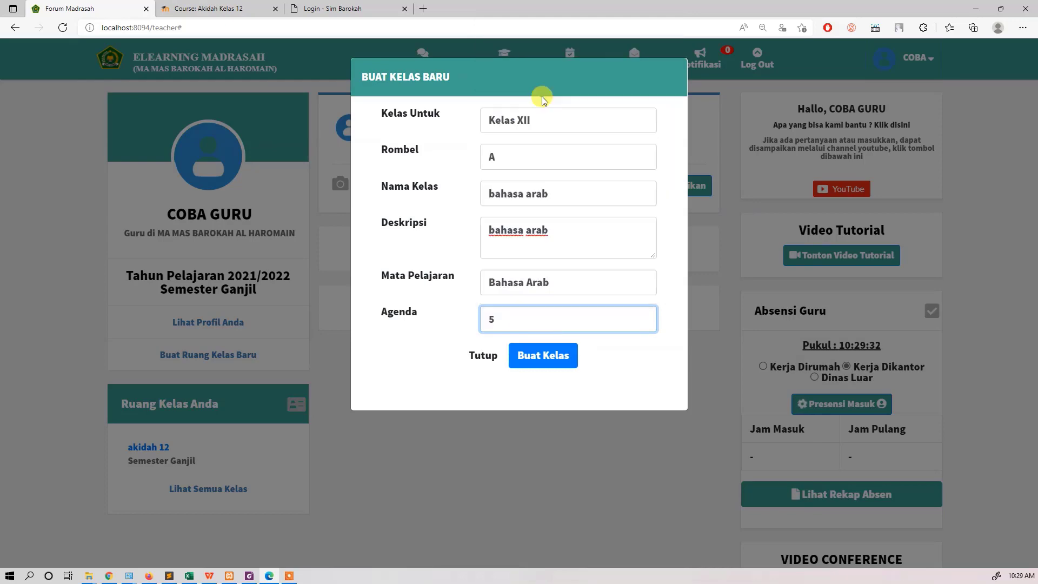
click(567, 359)
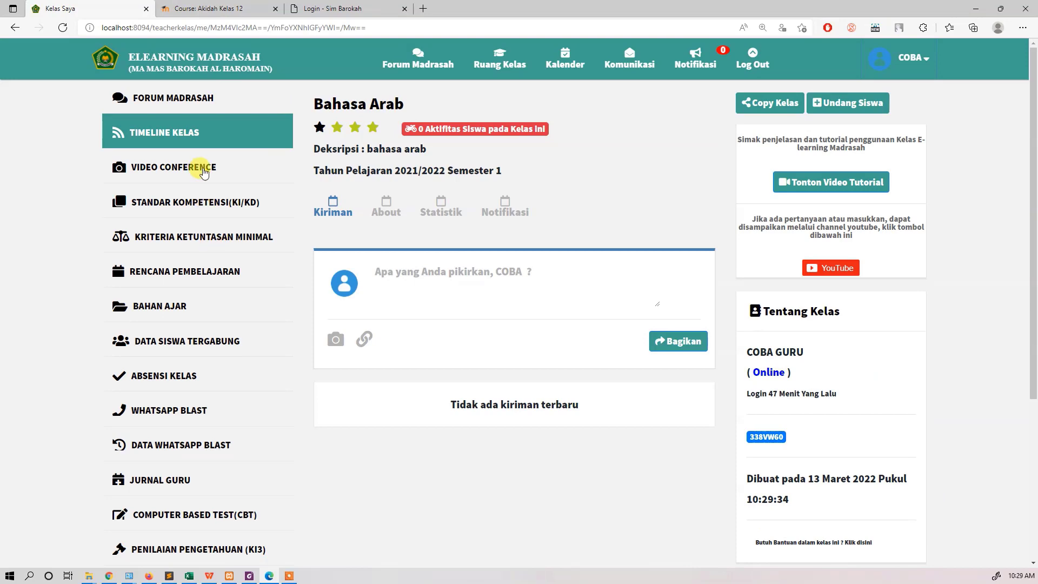
Step: Open the form for uploading teaching material from the computer in the new bahasa arab class
scroll(189, 324, down, 5)
scroll(214, 395, up, 5)
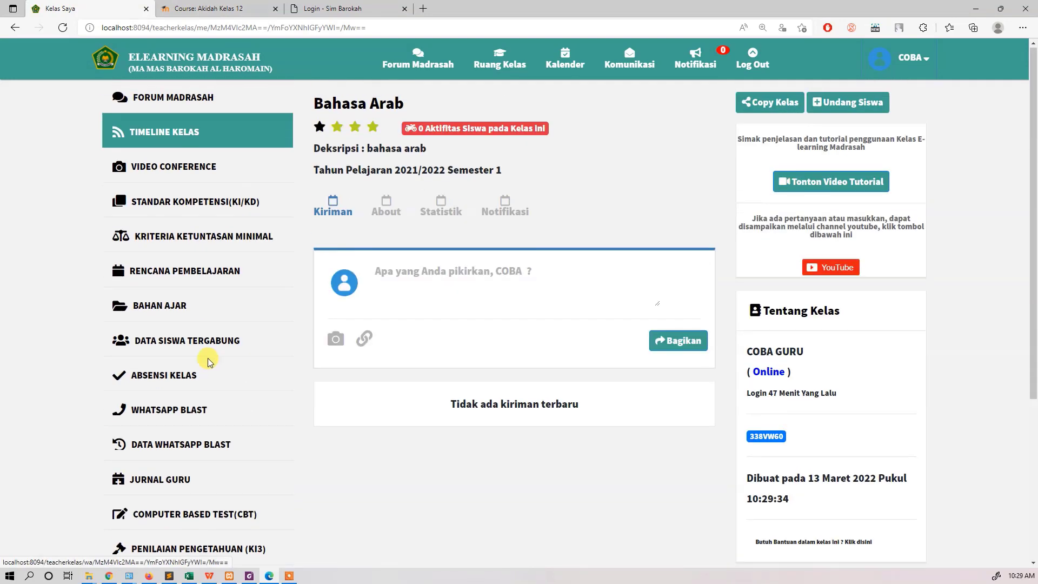
click(175, 313)
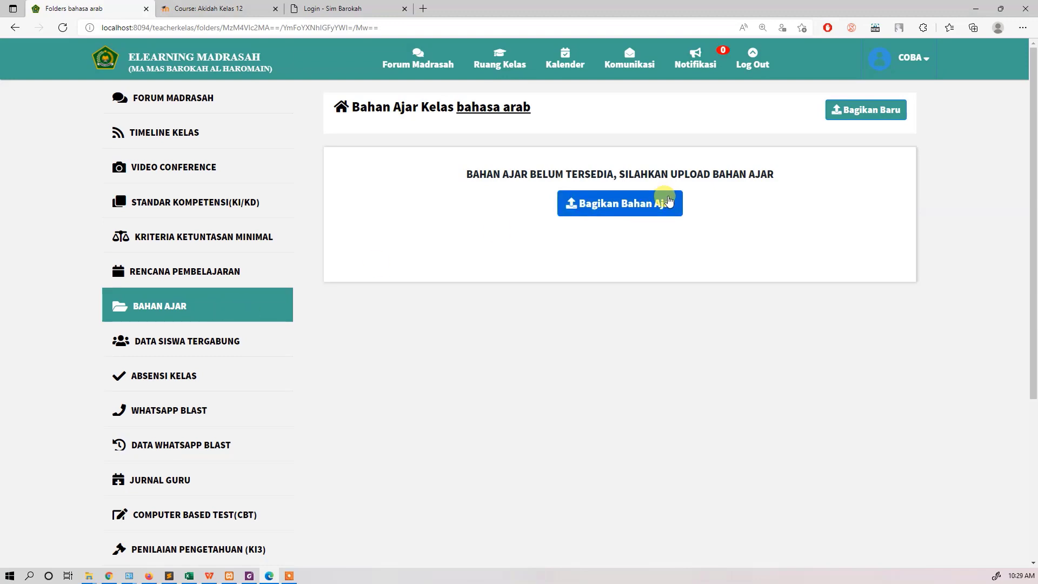
click(660, 204)
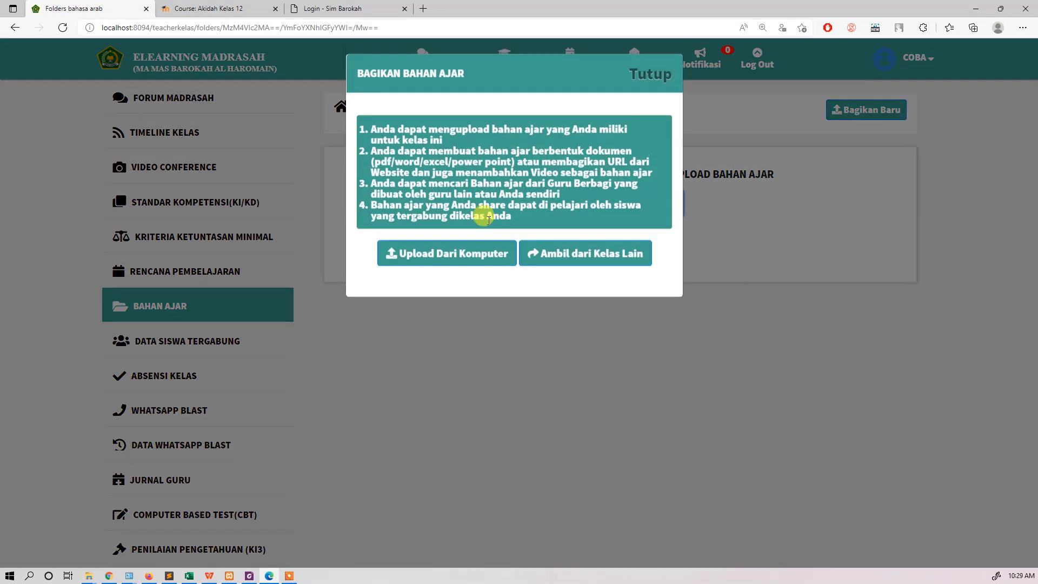
click(487, 258)
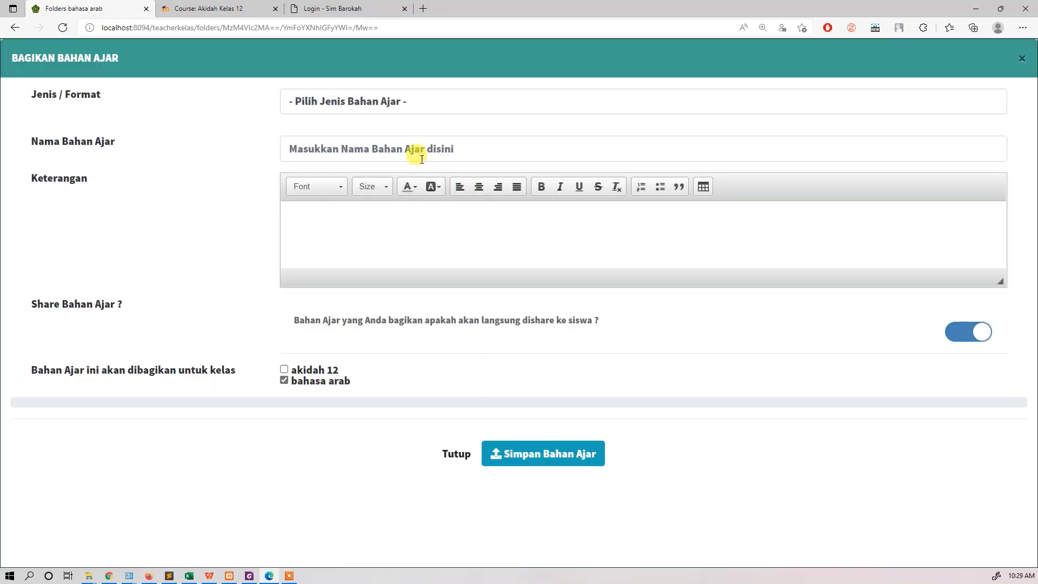
Step: Set the material type to Bahan Ajar Format Ms. Word and attach 250.docx from the Documents folder
click(362, 111)
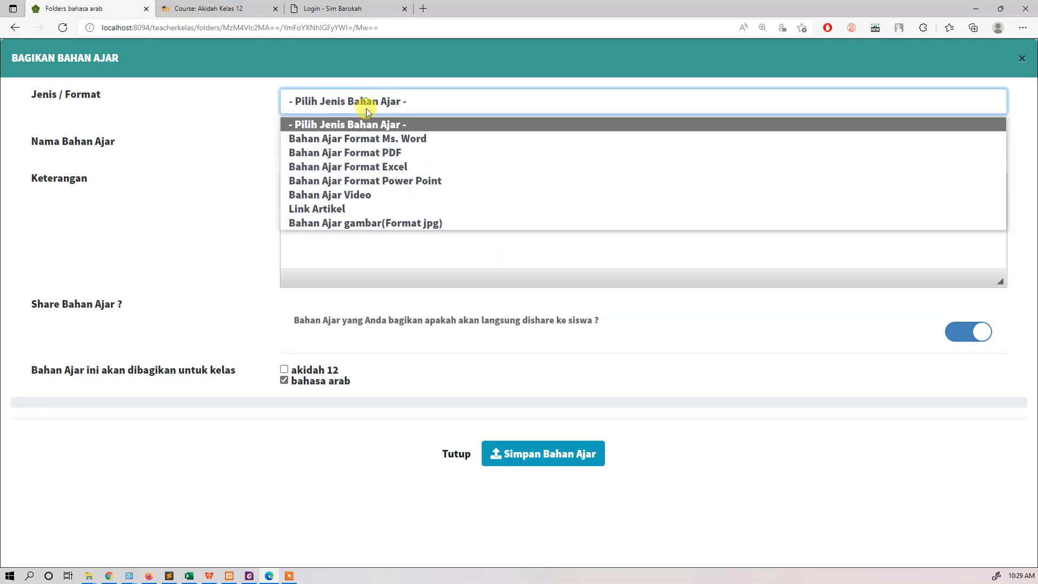
click(390, 140)
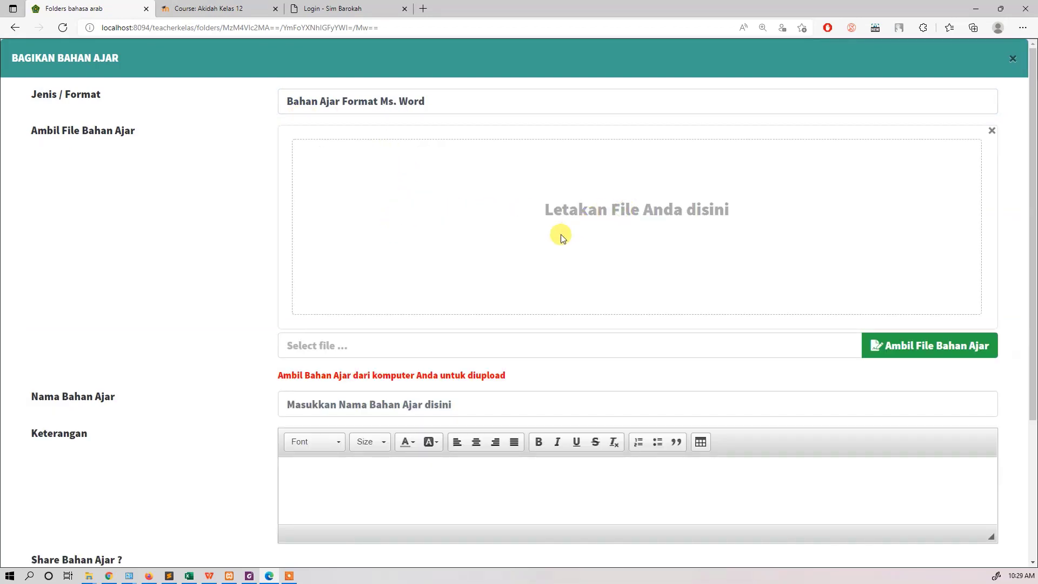
click(910, 346)
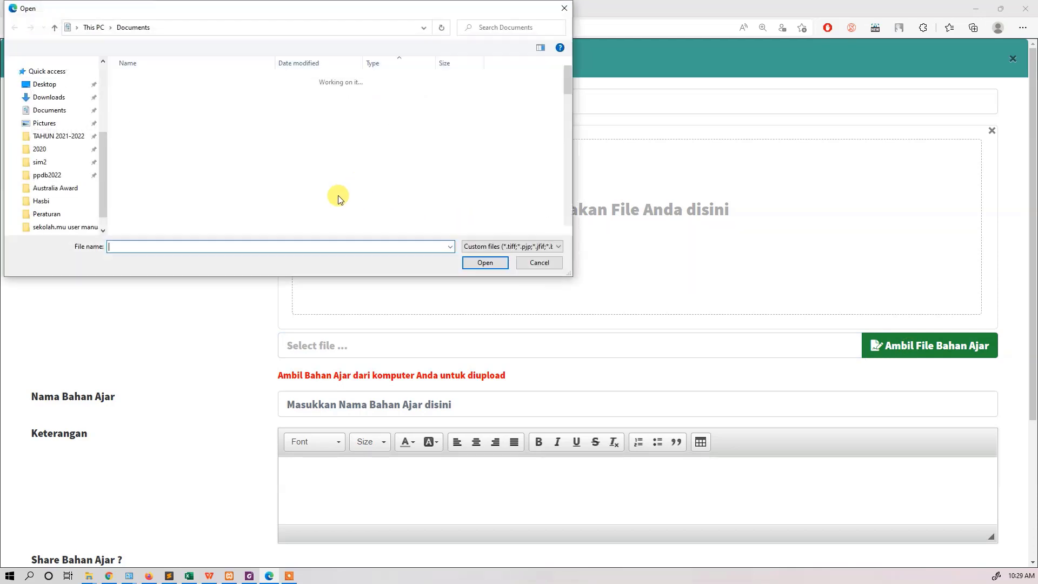
click(185, 95)
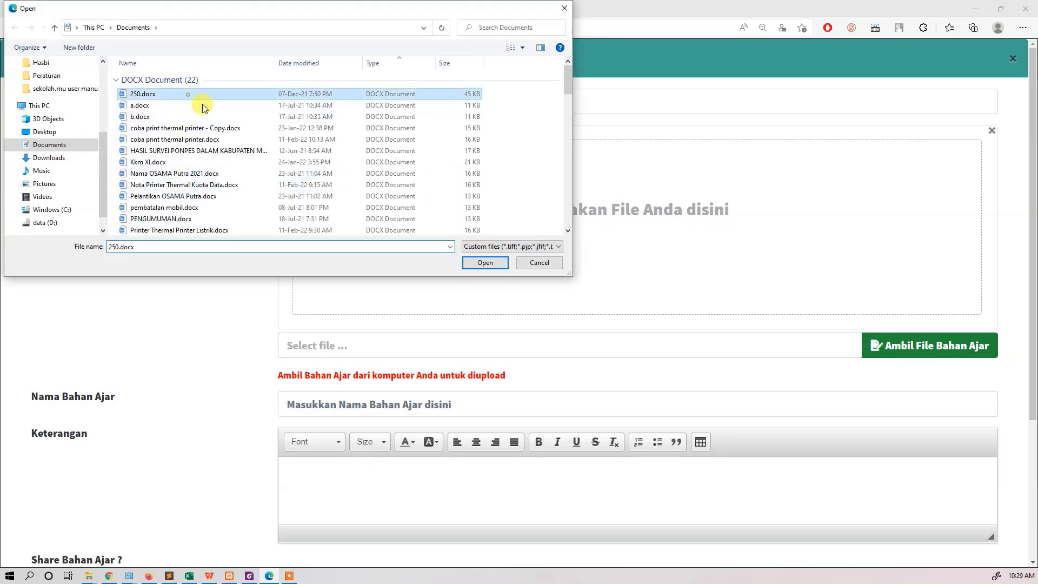
click(499, 264)
Step: Name the material silakan belajar materi bab 1, enter keterangan as its description and save it
scroll(213, 383, down, 4)
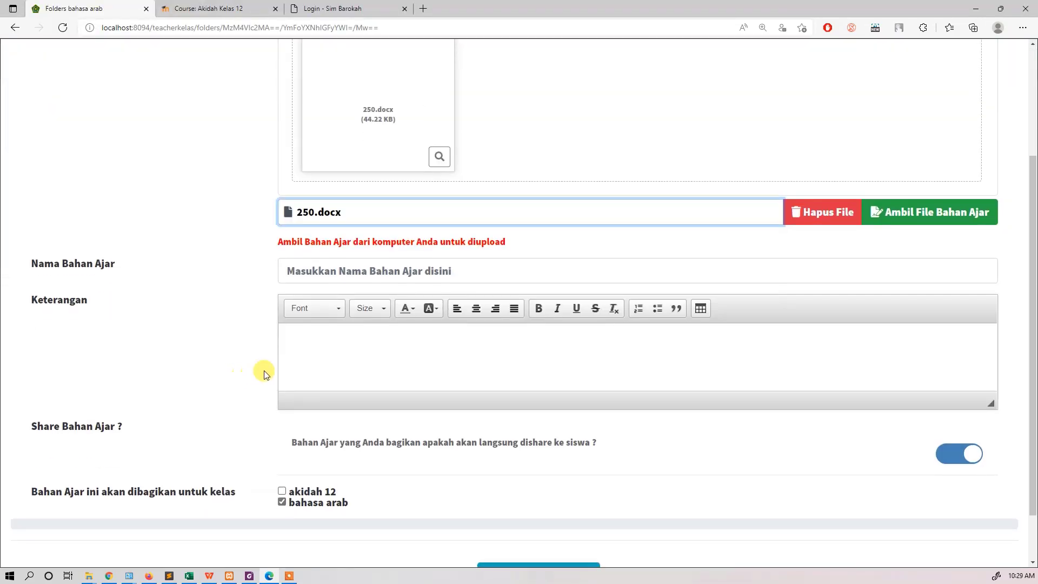
click(377, 209)
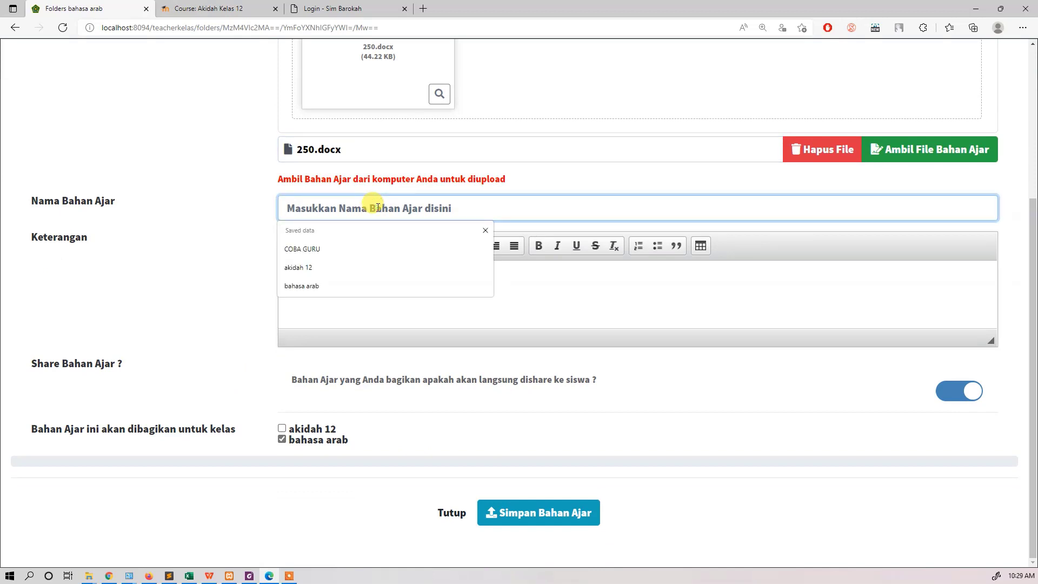
text(silakan belajar materi bab 1)
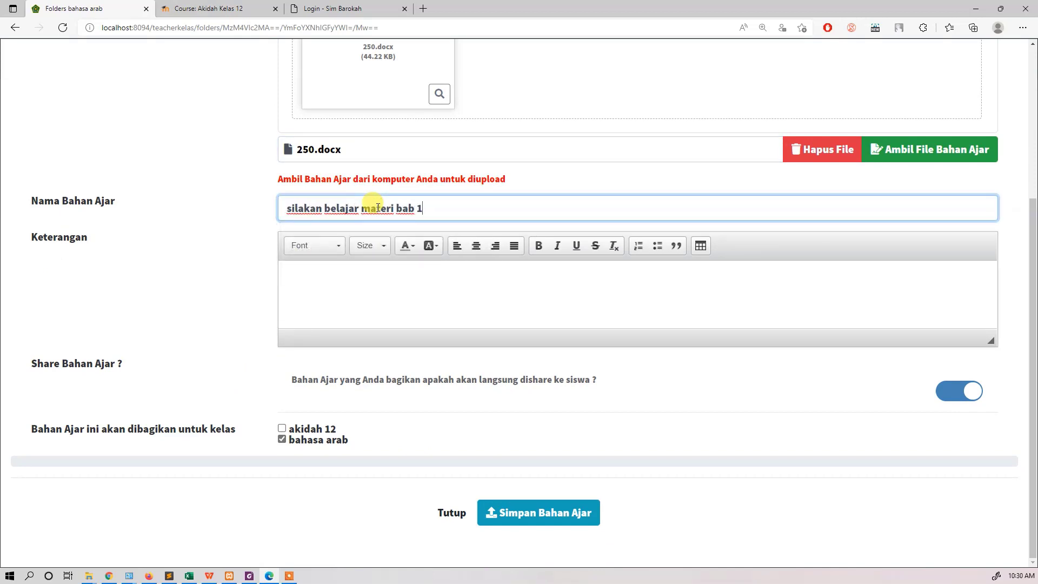
click(398, 288)
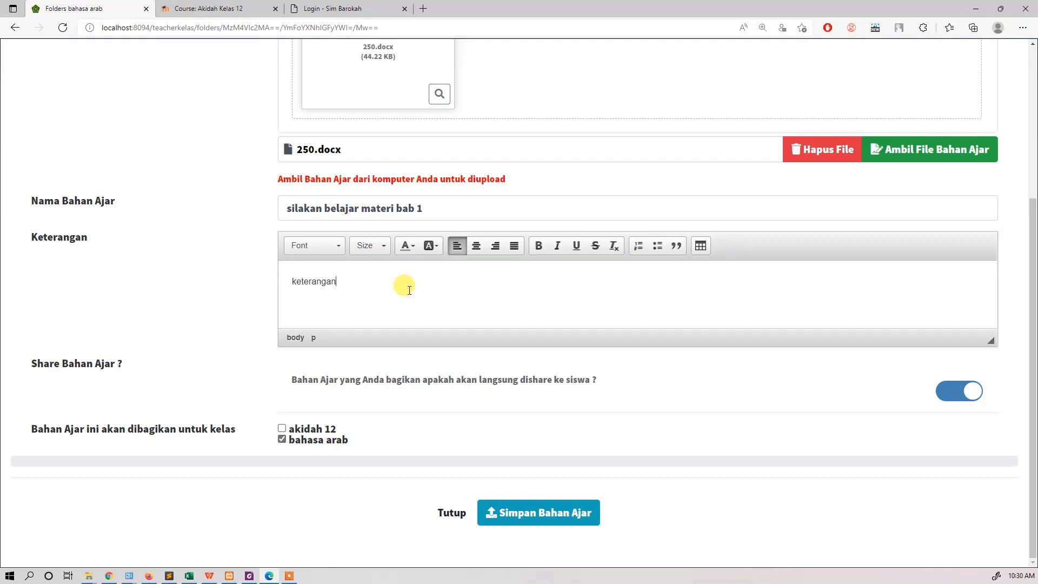
click(538, 513)
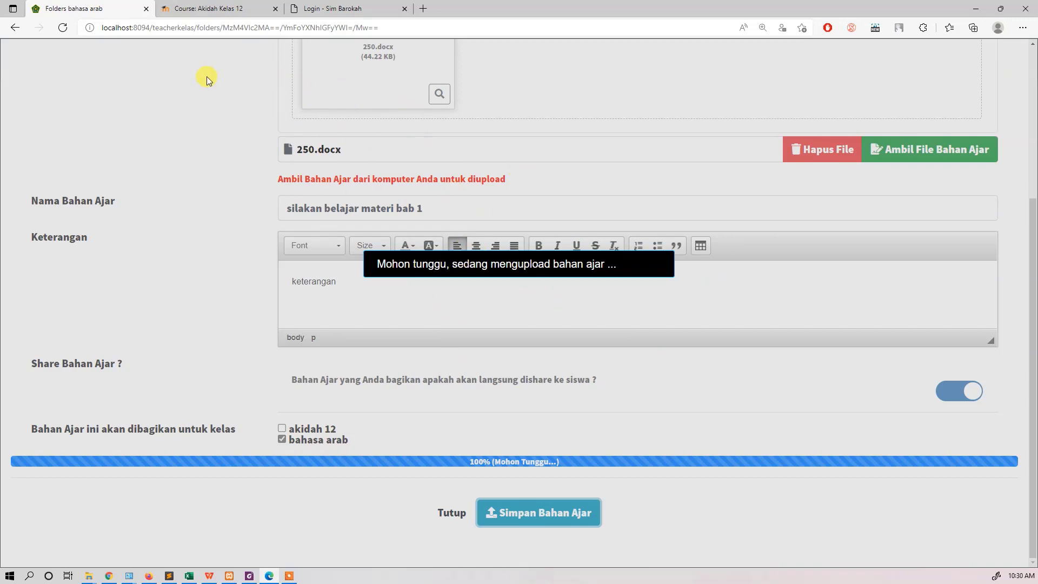
Step: Switch to Moodle and rename the Akidah Kelas 12 course topic materi bab 1 as UJIAN MADRASAH
click(207, 9)
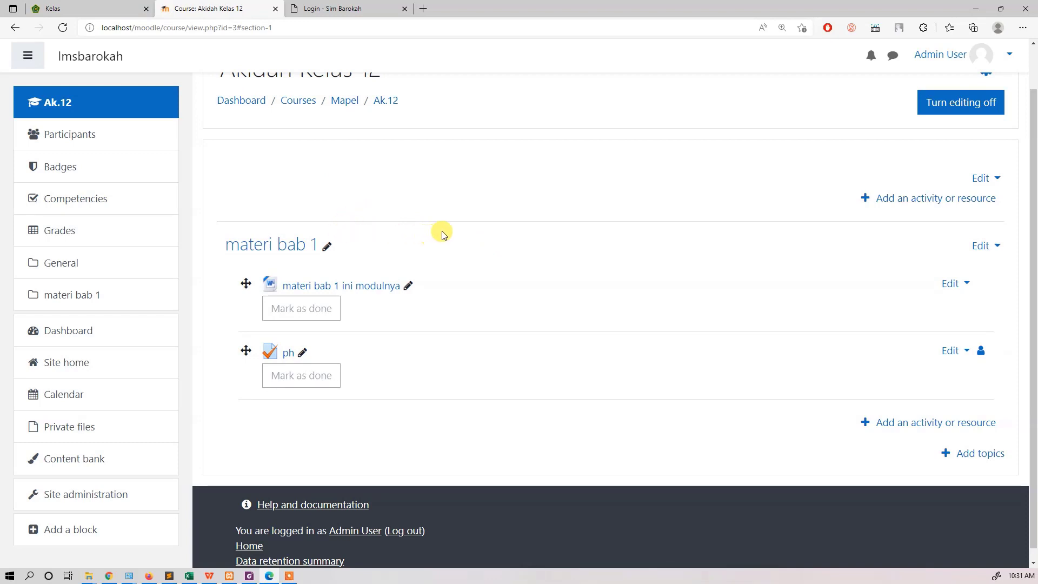
click(327, 246)
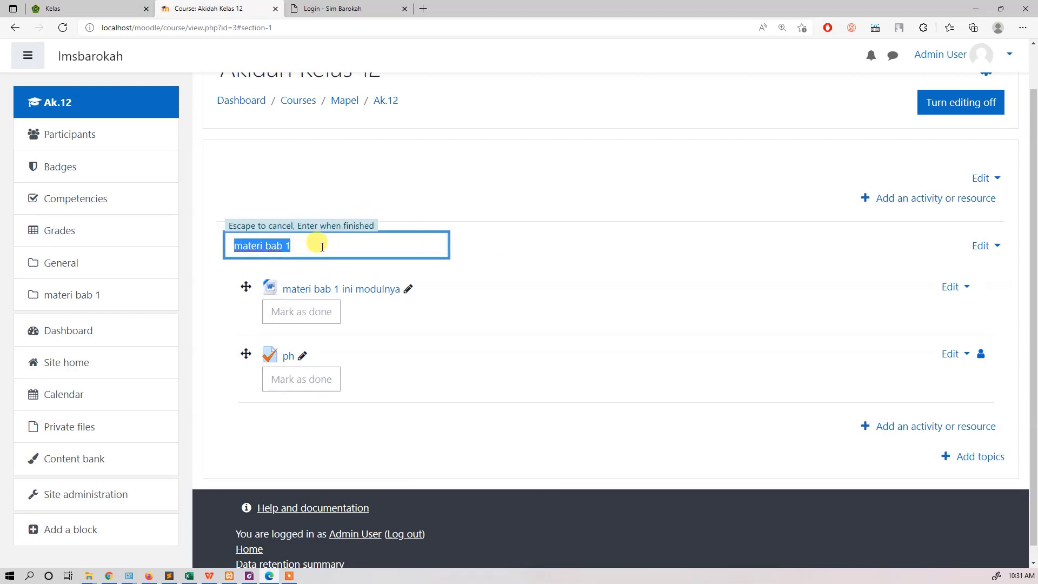
text(UJIAN MADRASAH)
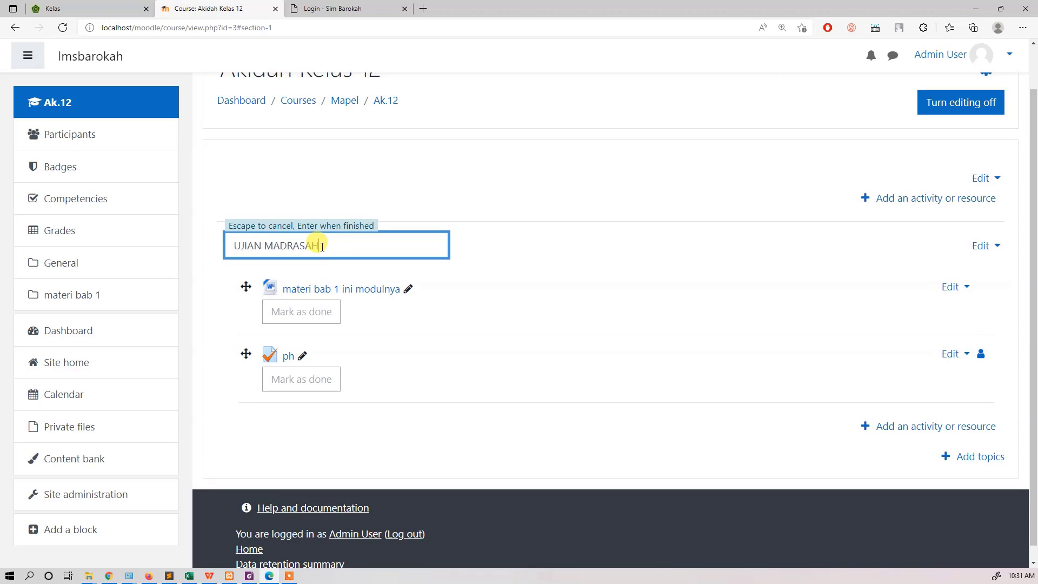
key(Return)
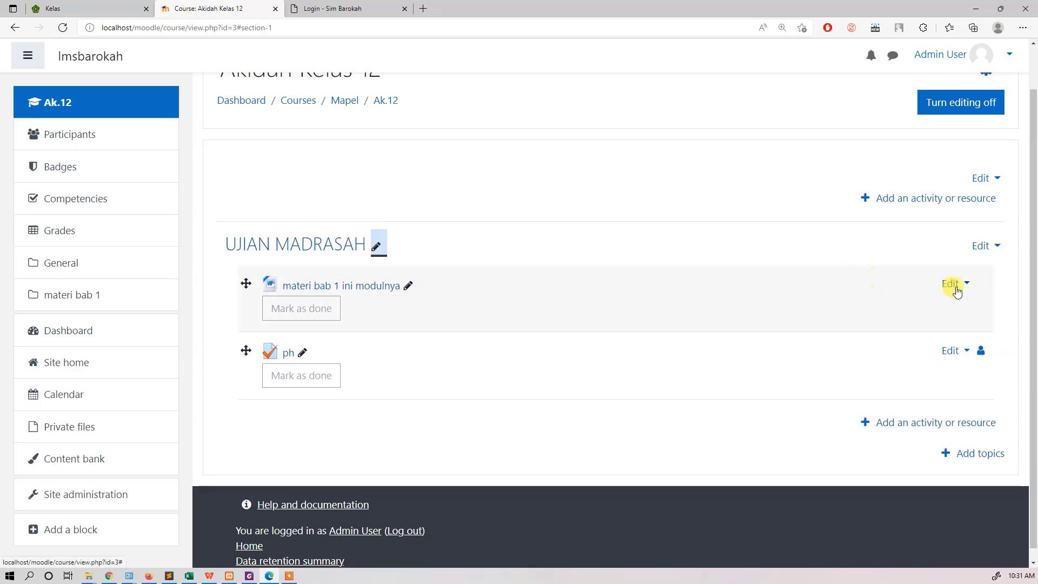
Step: Delete the file materi bab 1 ini modulnya from the topic and rename the ph quiz as UM 12
click(955, 288)
click(909, 412)
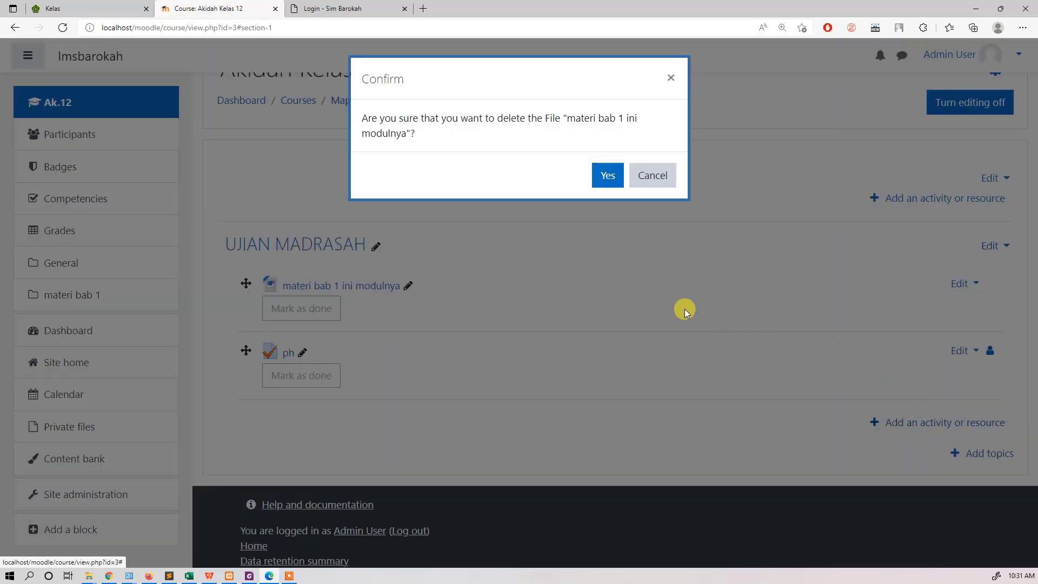
click(602, 175)
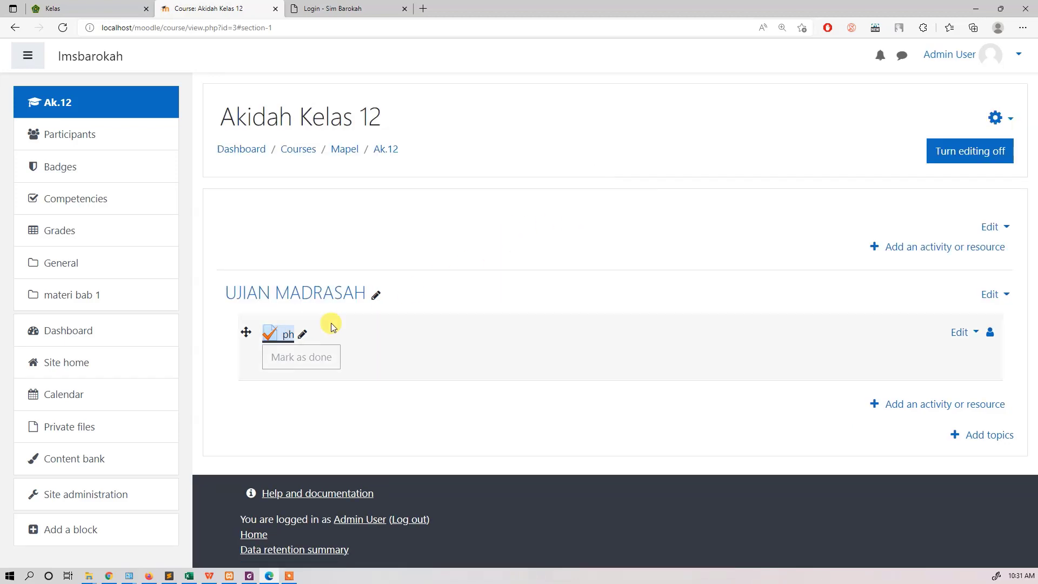
click(300, 336)
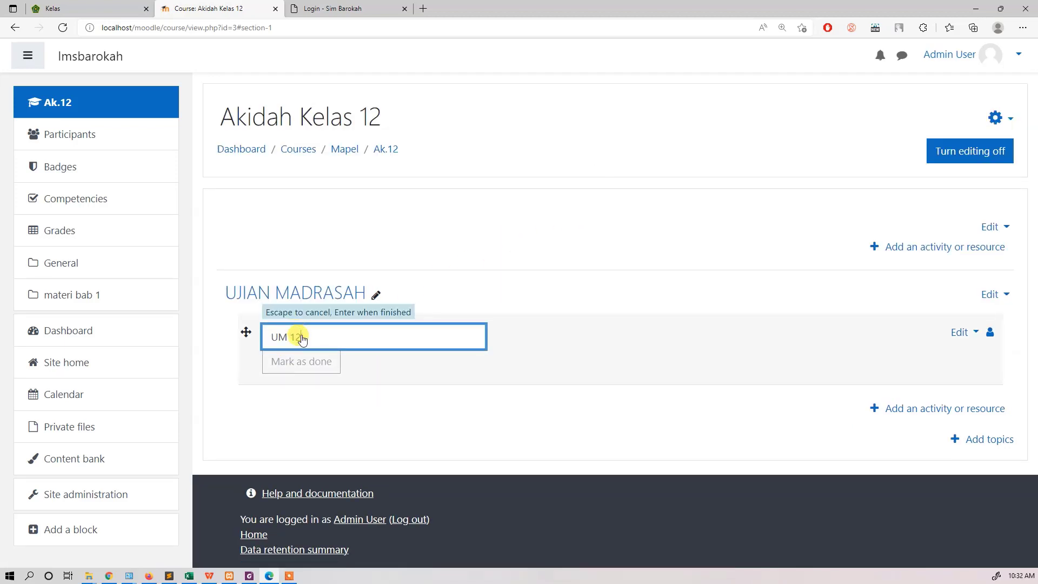
key(Return)
Step: Switch to E-Learning Madrasah, view the options for sharing new bahasa arab material, and open the class's Computer Based Test list
click(129, 9)
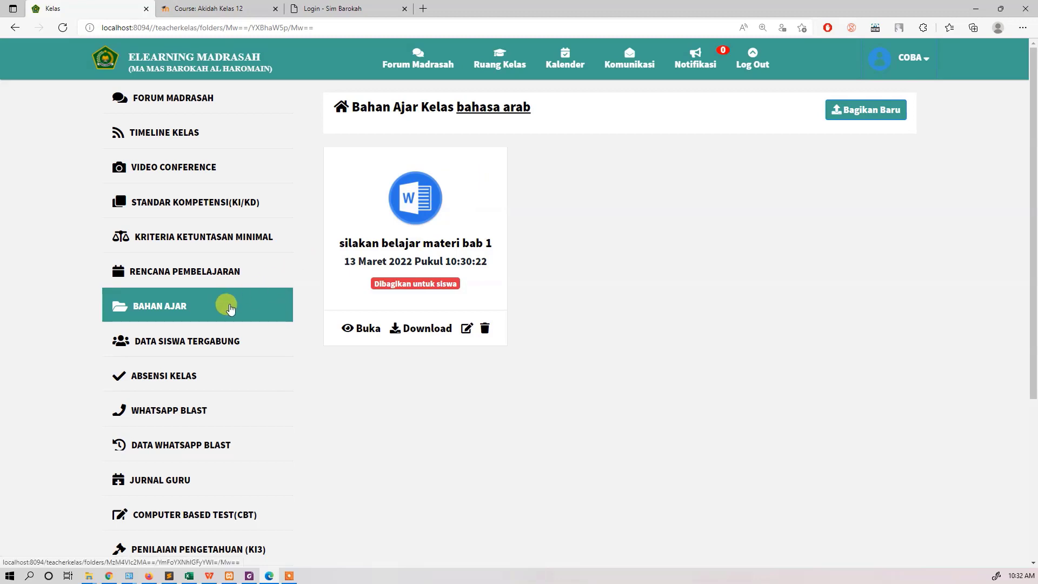
click(872, 112)
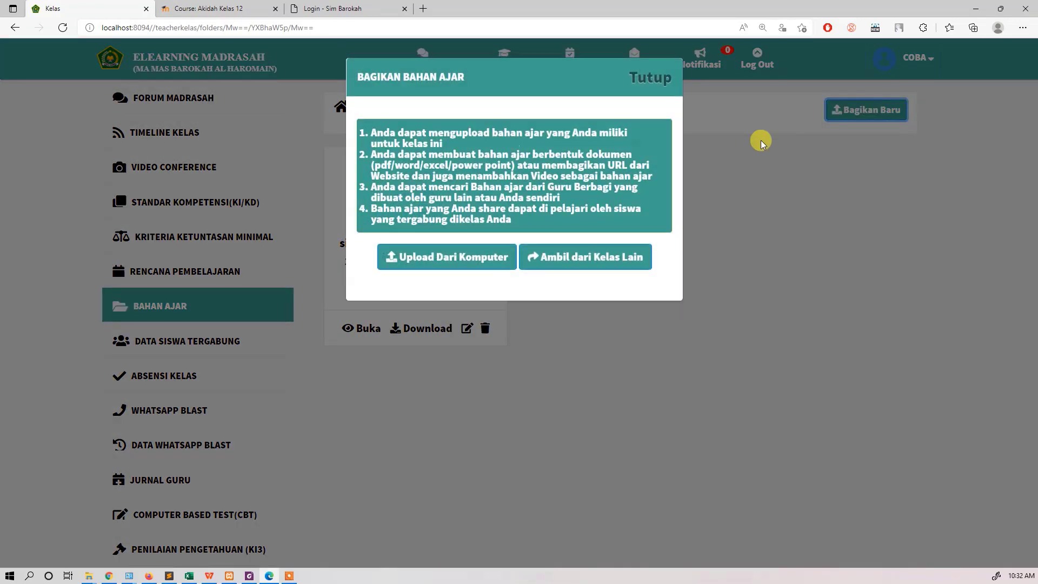
click(647, 81)
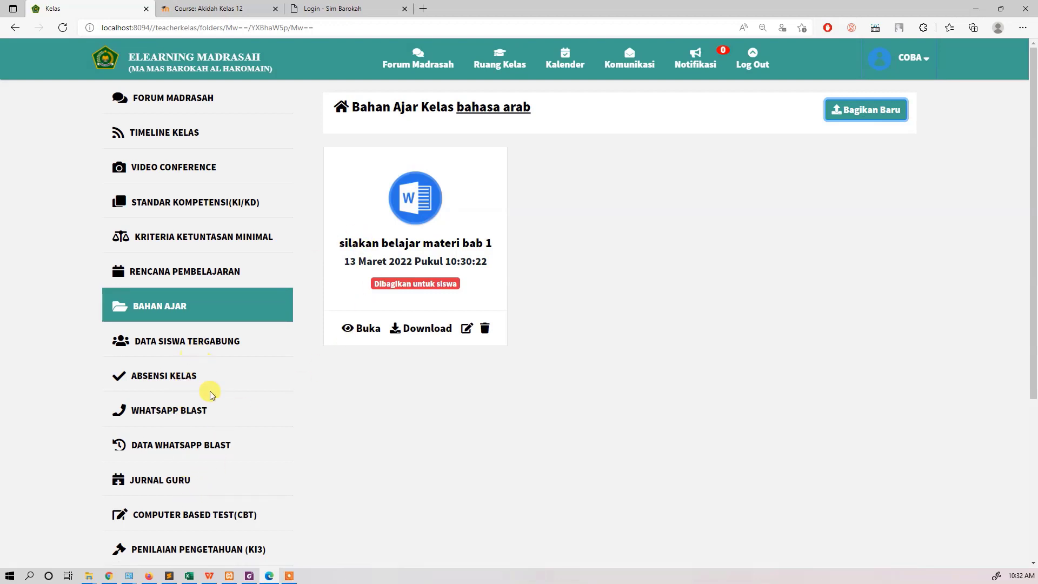
click(205, 511)
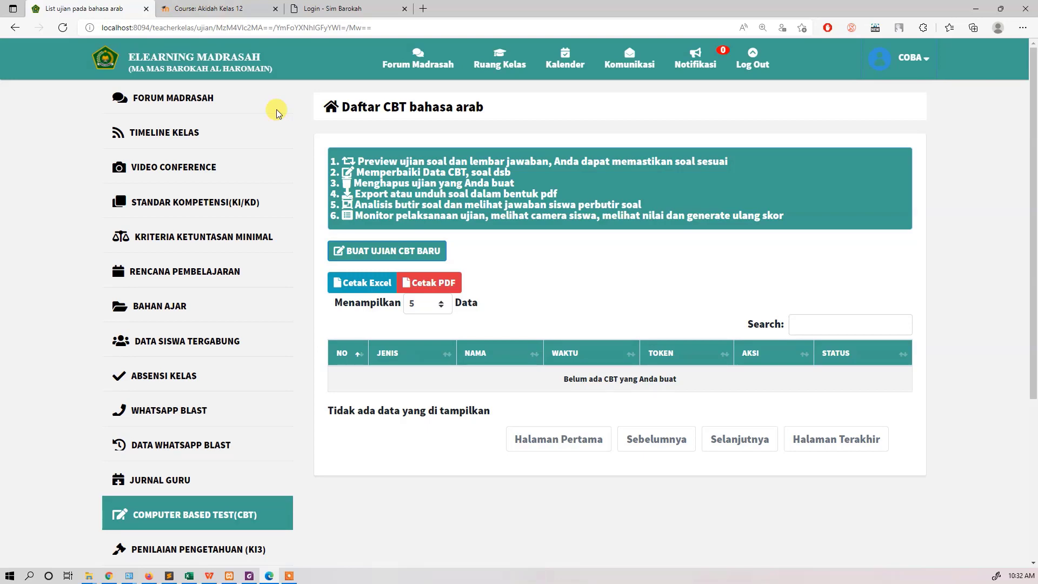
Step: Compare Moodle's Akidah Kelas 12 course page with the bahasa arab CBT list, and start creating a new CBT exam in E-Learning Madrasah
click(219, 8)
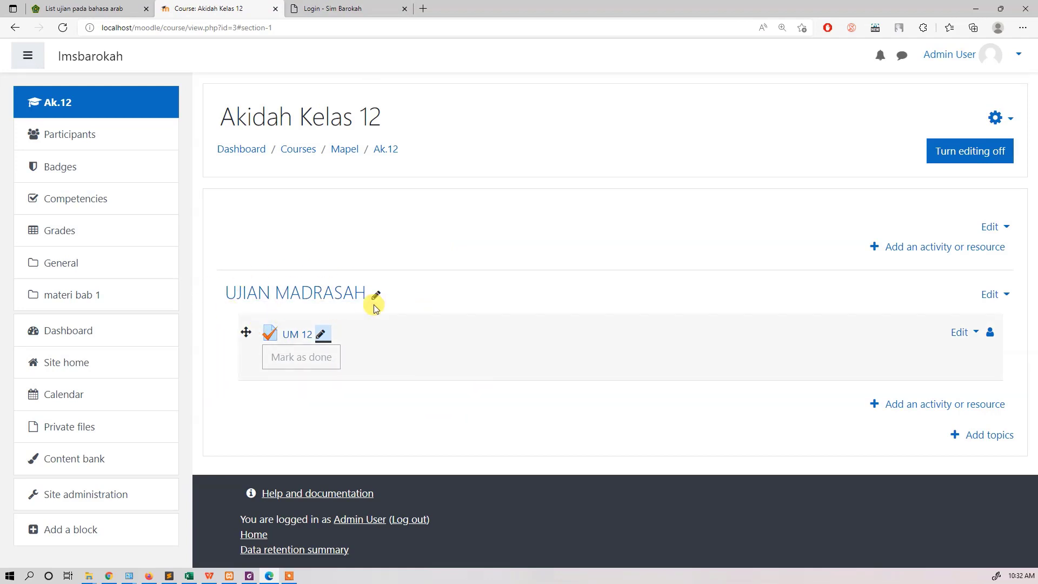
click(86, 8)
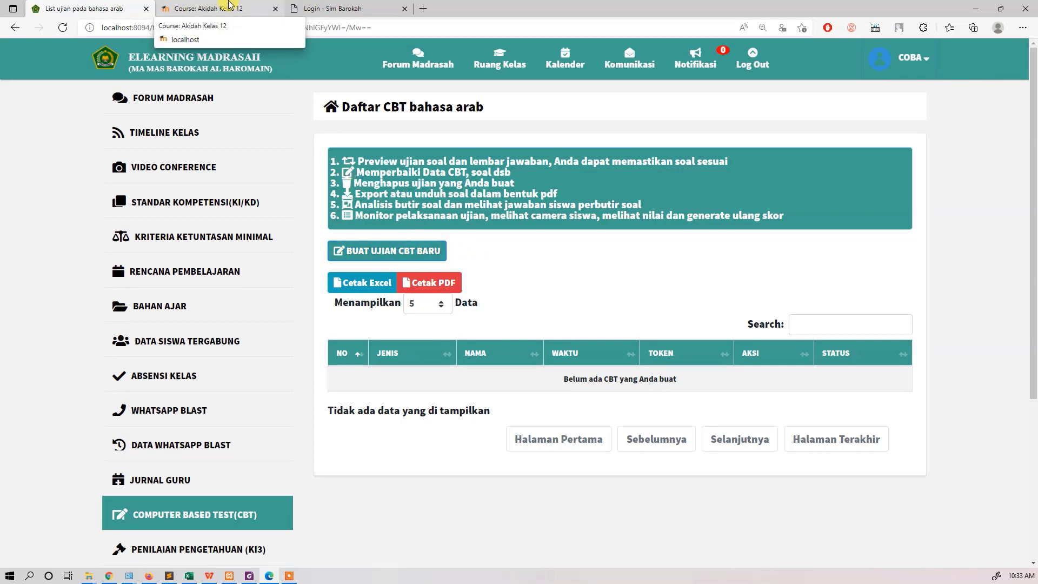
click(229, 4)
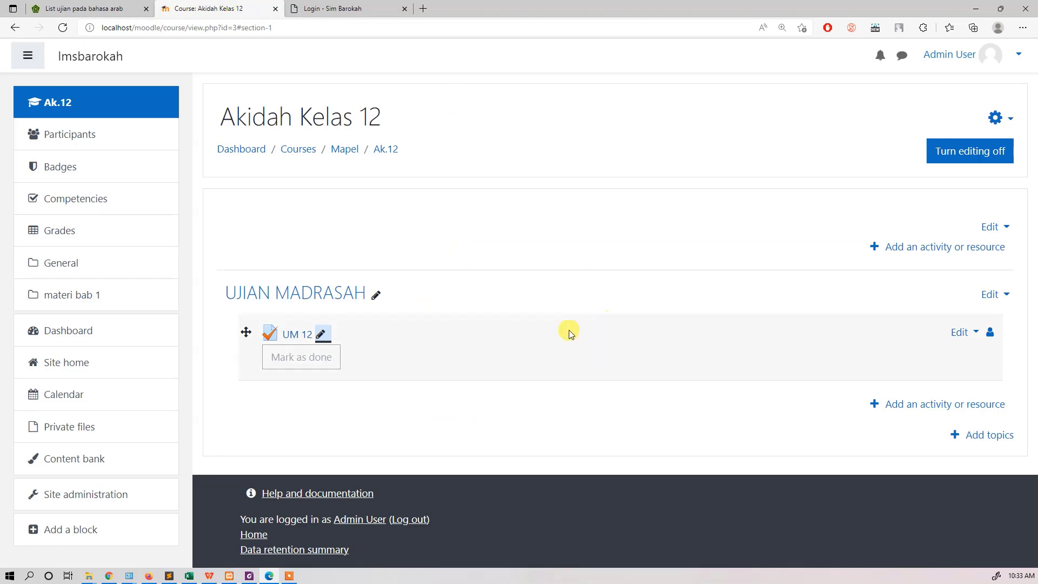
click(103, 8)
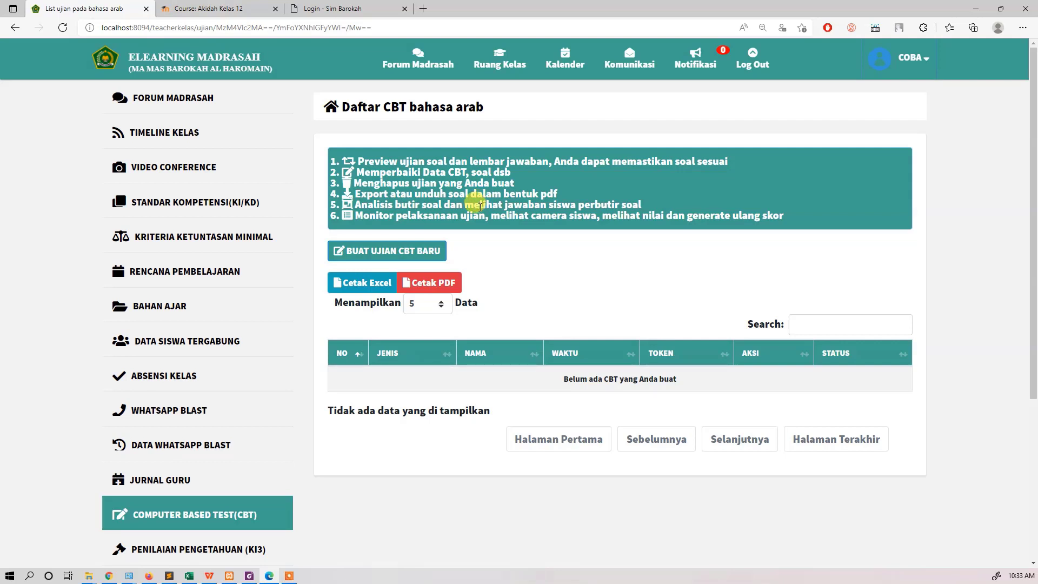
click(208, 8)
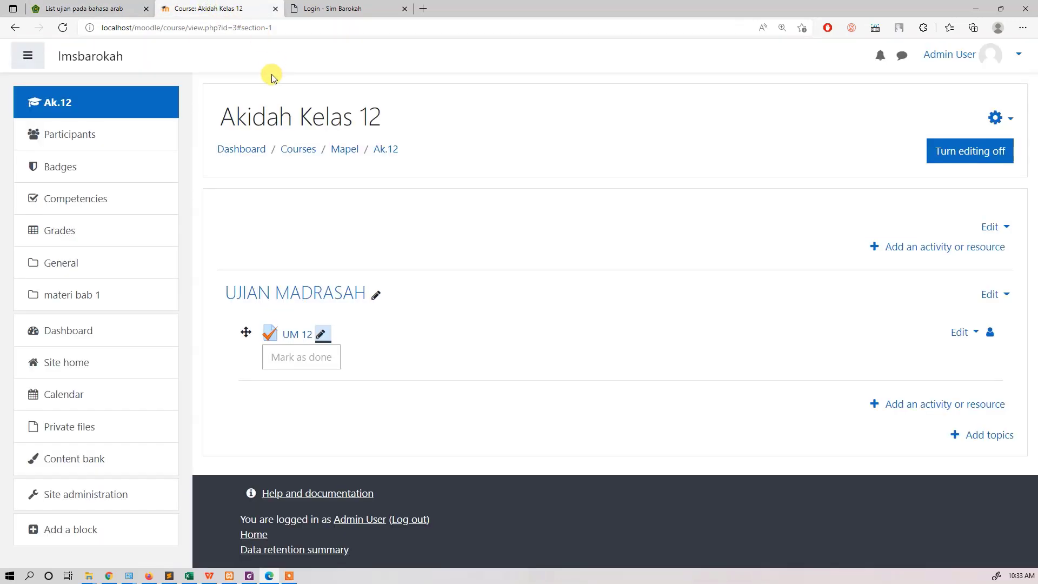
click(112, 8)
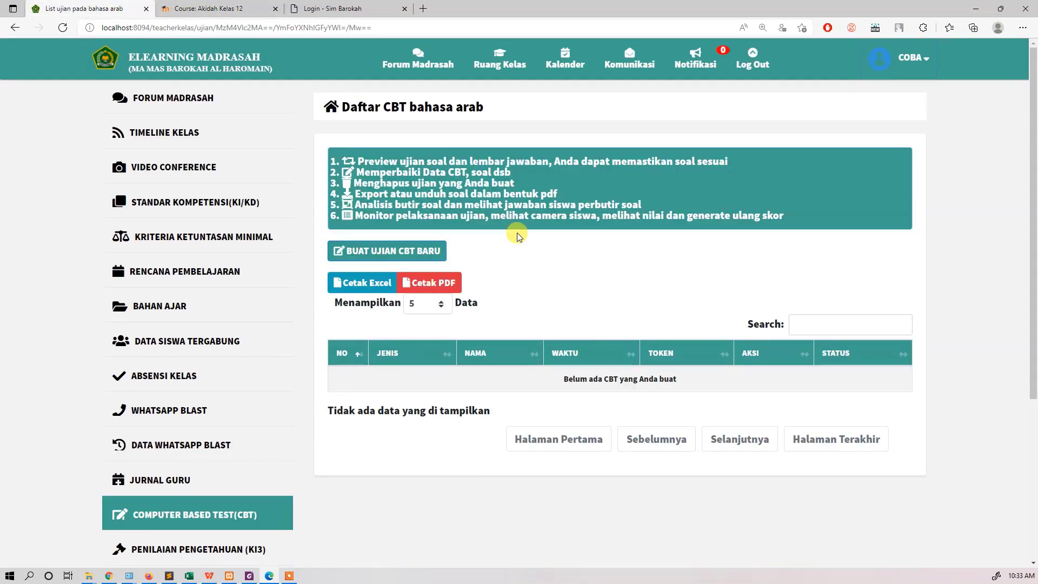
click(426, 253)
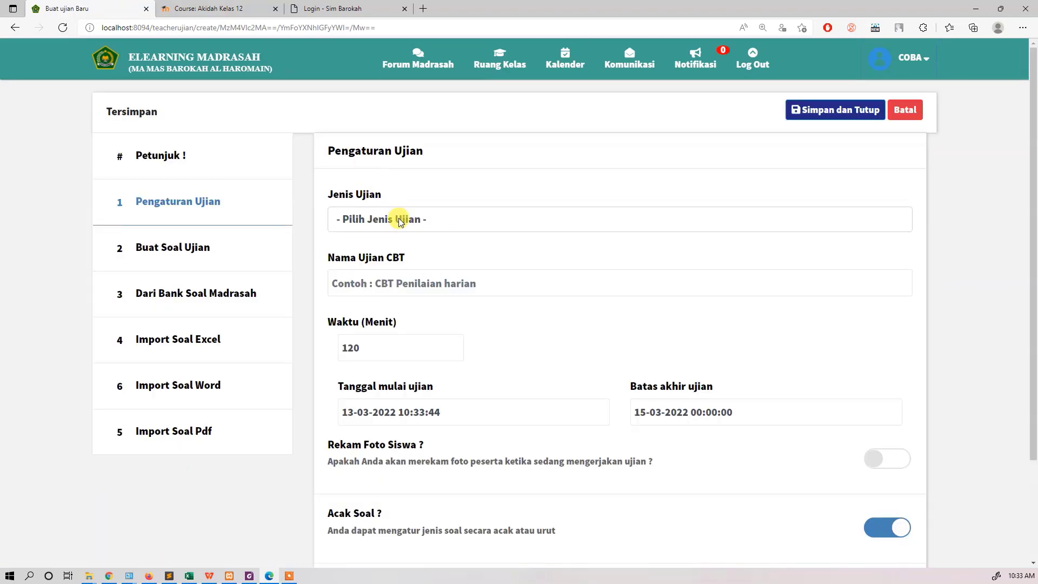
Step: Set the exam type to Ujian Madrasah, name the CBT exam UM 12, and set its duration to 60 minutes
click(398, 219)
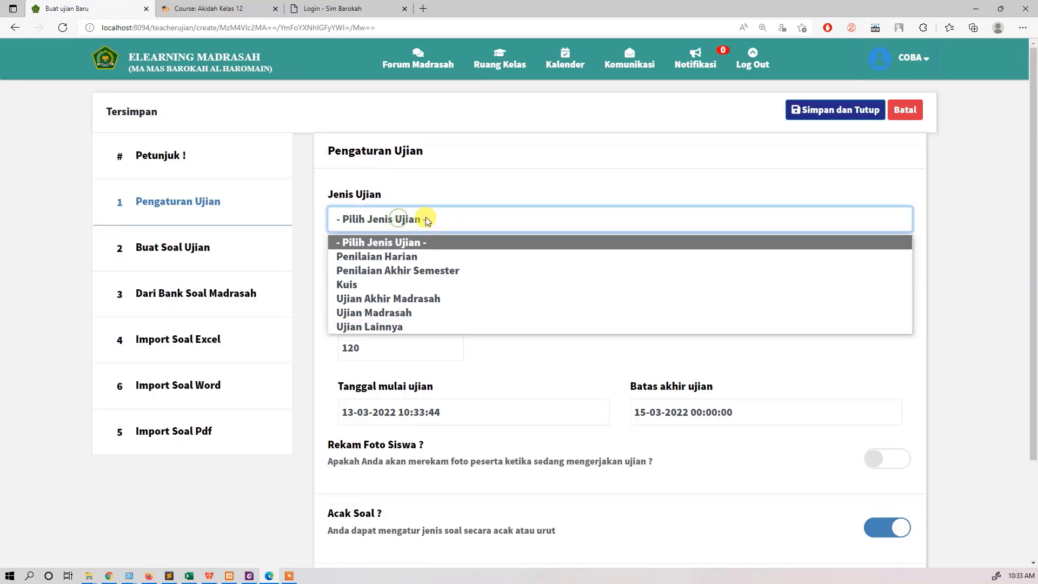
click(427, 316)
click(433, 286)
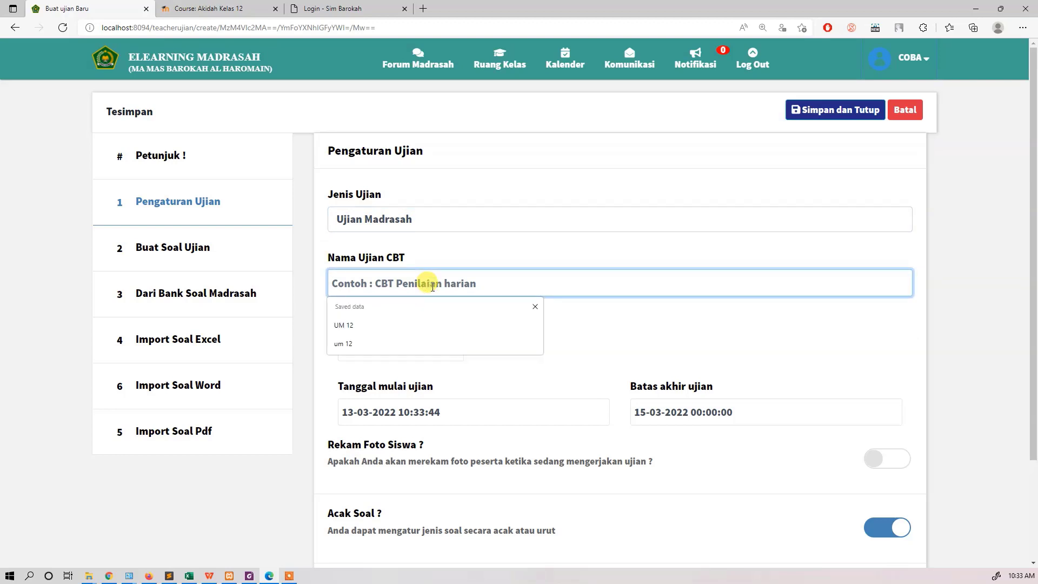
text(UM 12)
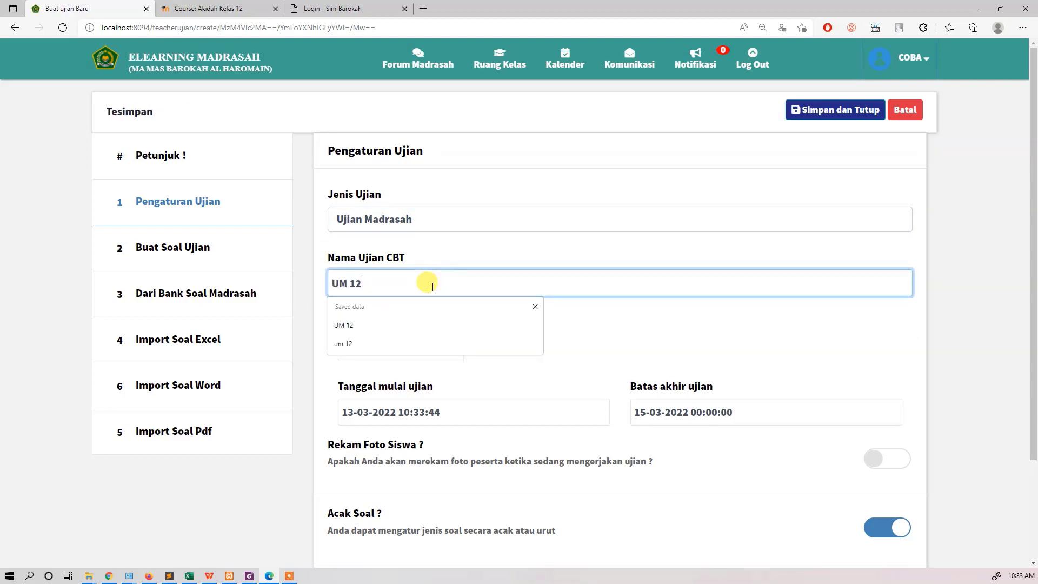
click(620, 346)
drag(412, 352, 337, 354)
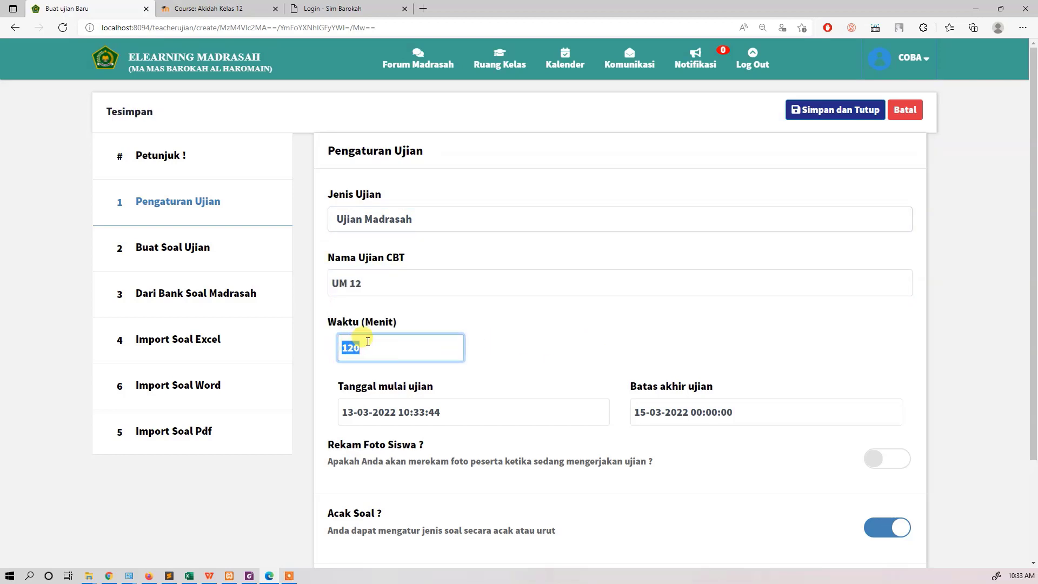
text(60)
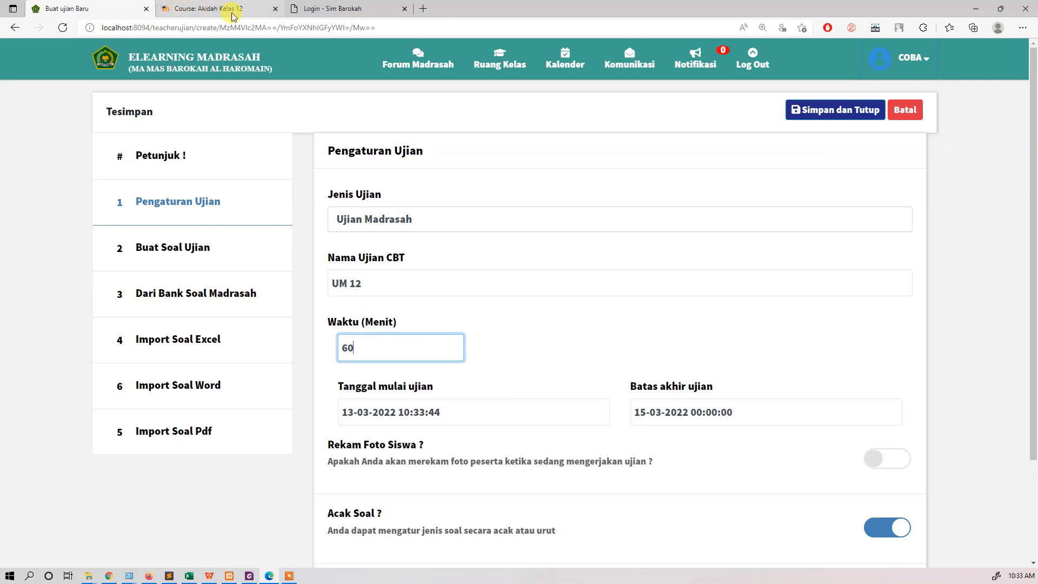
Step: Switch to Moodle, open the settings of the UM 12 quiz, and expand its Timing section
click(233, 12)
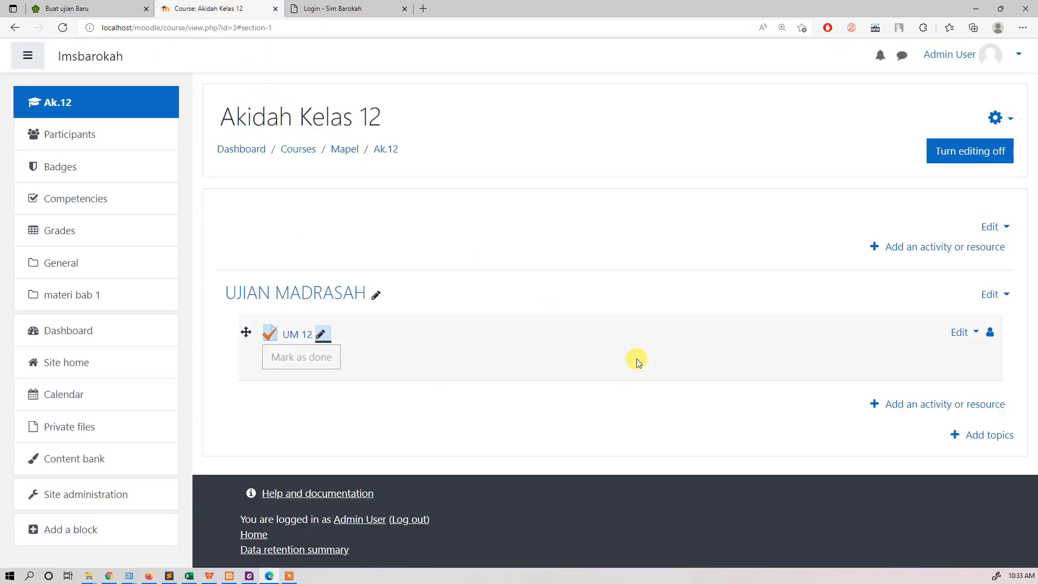
click(962, 333)
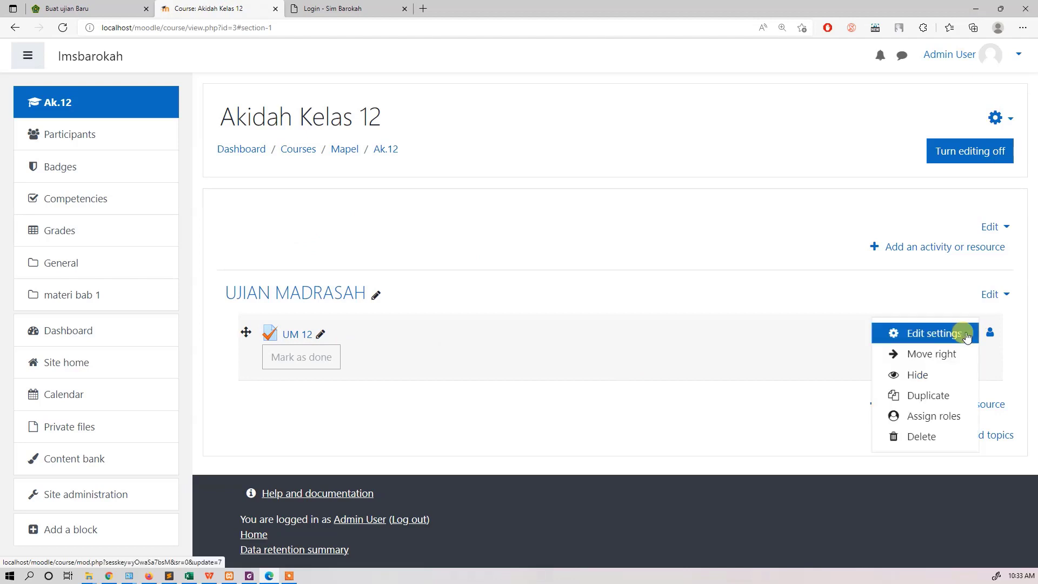
click(966, 336)
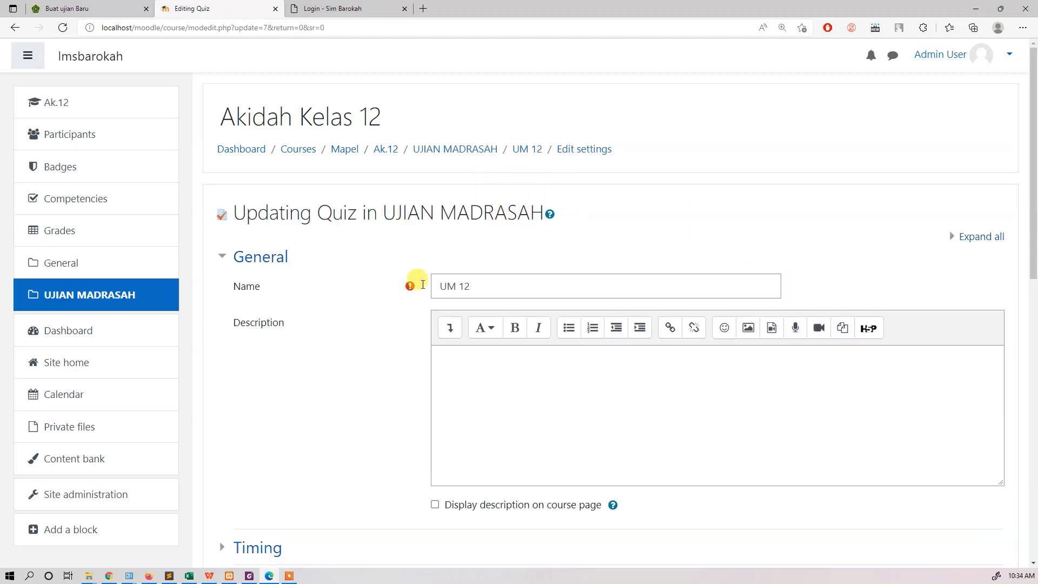
scroll(423, 285, down, 3)
scroll(381, 285, down, 3)
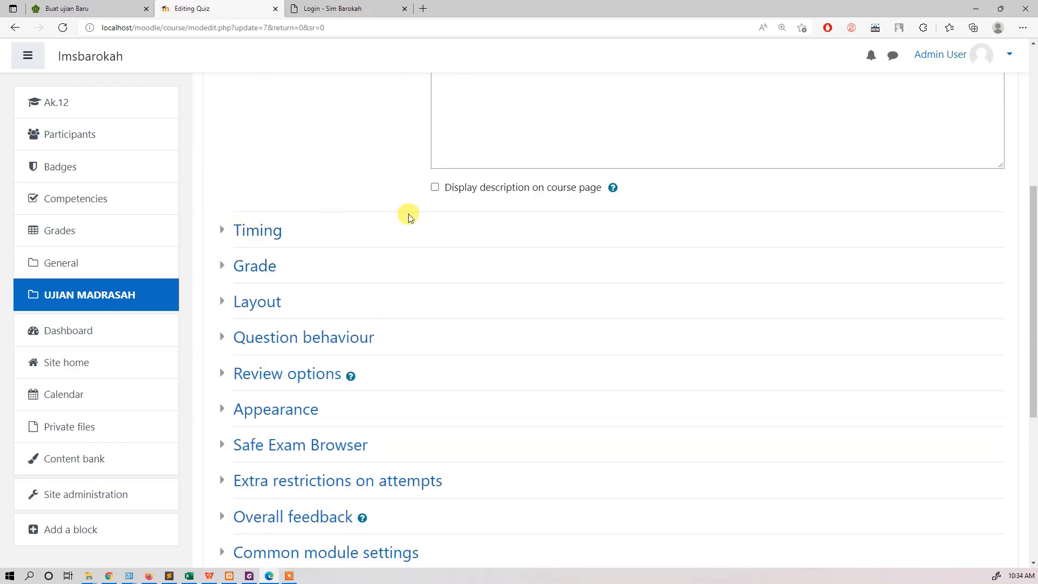
scroll(411, 162, up, 3)
scroll(259, 324, down, 2)
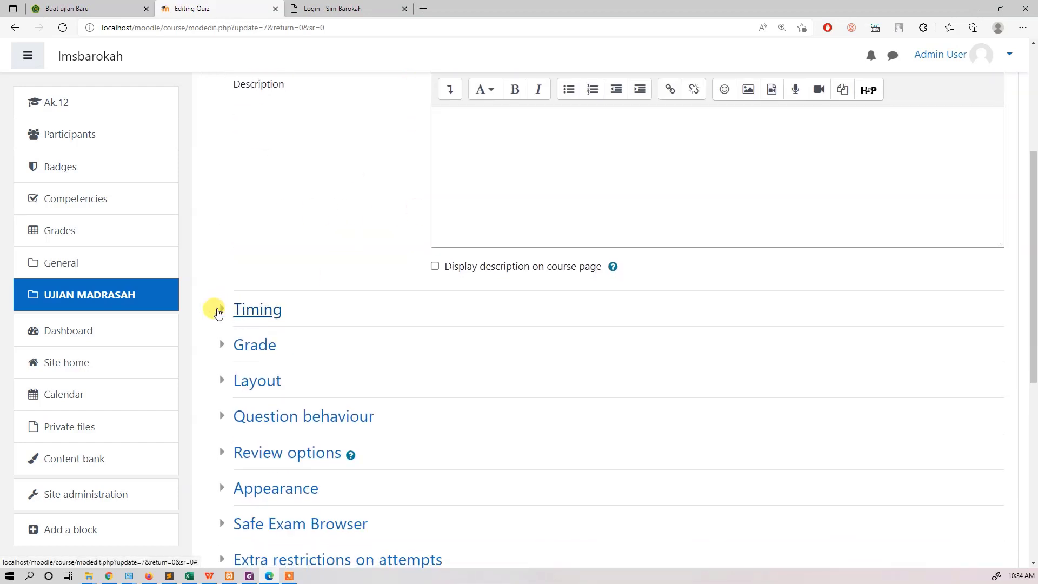
click(218, 312)
scroll(584, 290, down, 1)
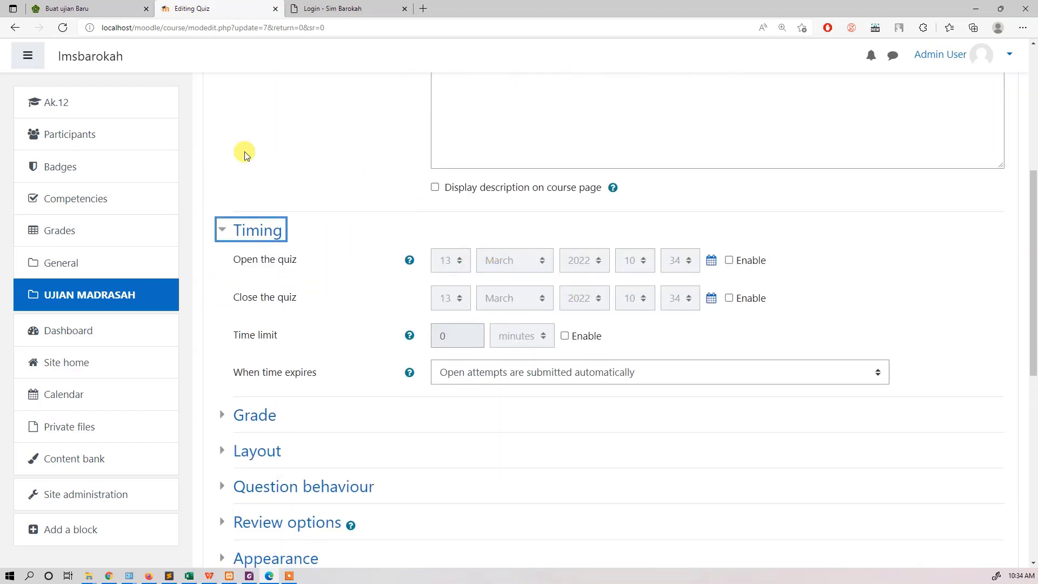
Step: Switch to E-Learning Madrasah, review the exam's start date, deadline, photo and randomisation settings, and return to Moodle's Timing options
click(93, 10)
scroll(487, 286, down, 1)
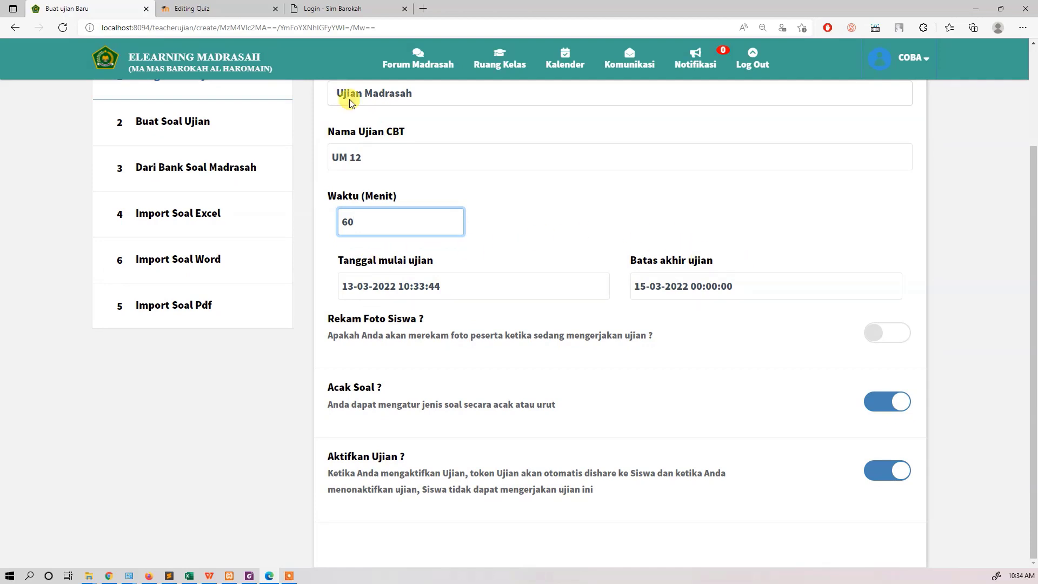
click(222, 9)
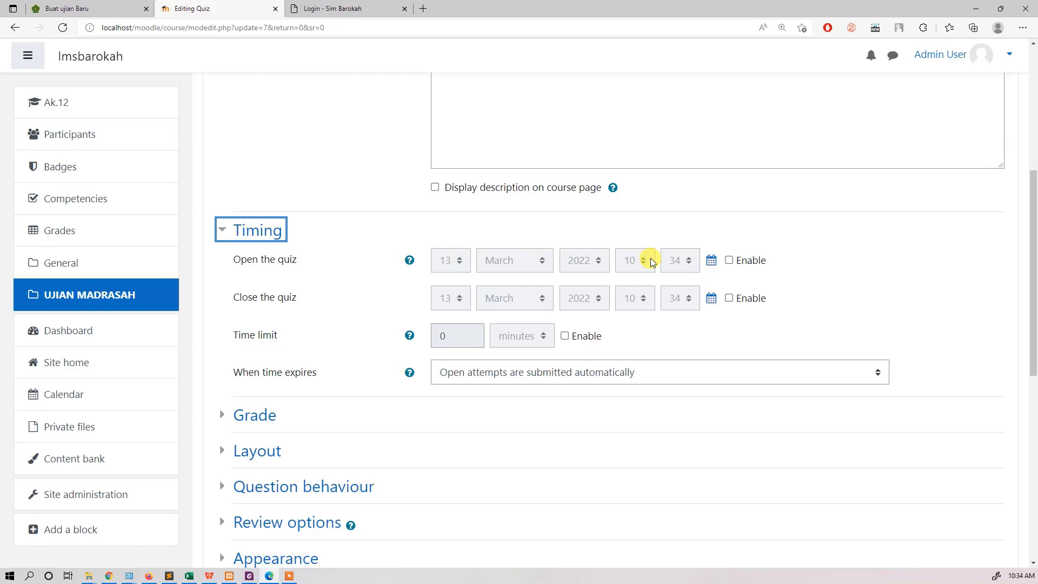
Step: Try enabling the open and close dates of the UM 12 quiz, and disable both again
click(728, 260)
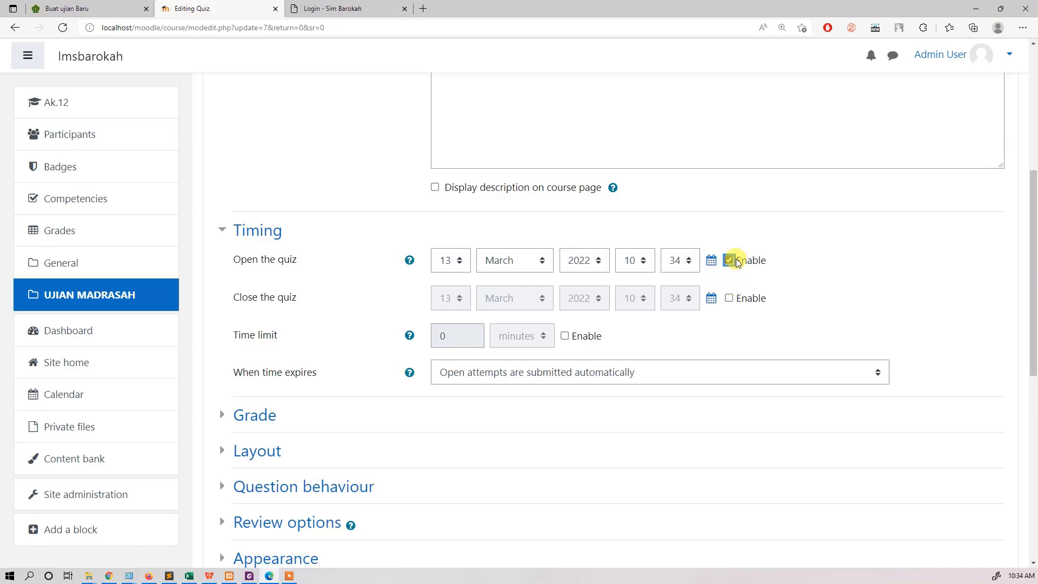
click(729, 298)
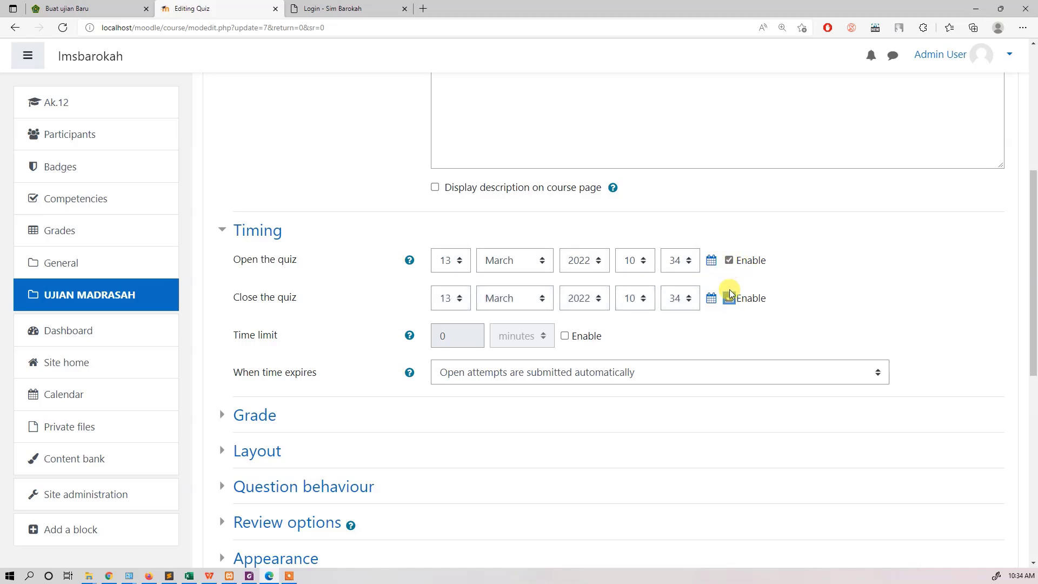
click(729, 298)
click(729, 260)
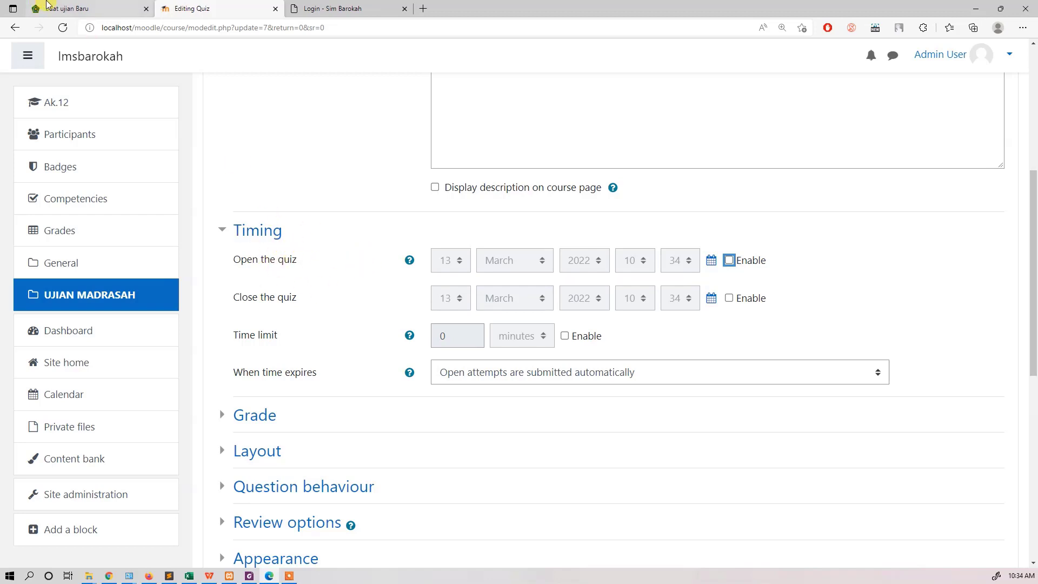
Step: Compare the CBT exam's duration and date settings in E-Learning Madrasah with the Timing options of Moodle's UM 12 quiz
click(70, 8)
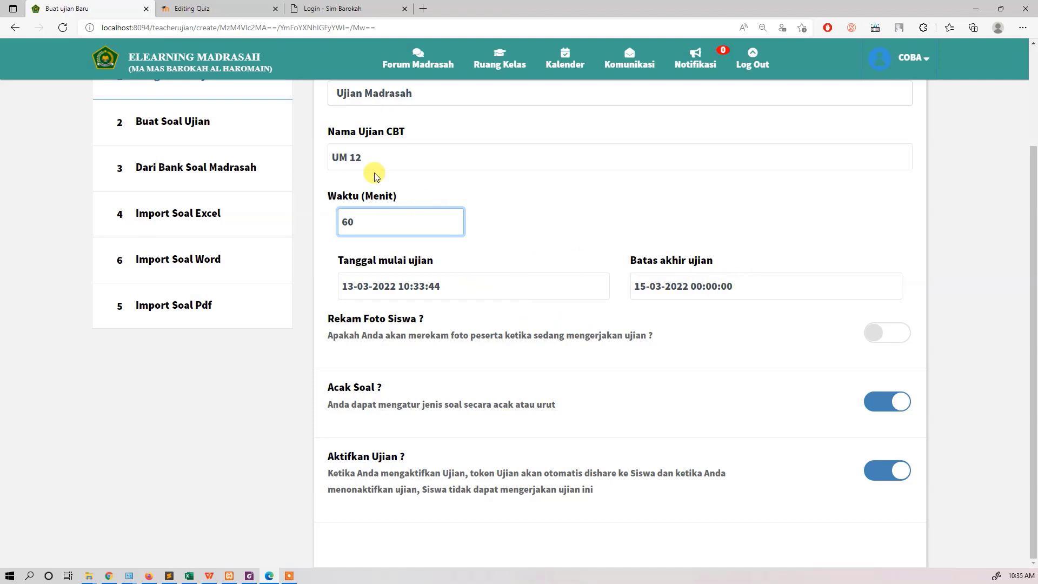
click(196, 8)
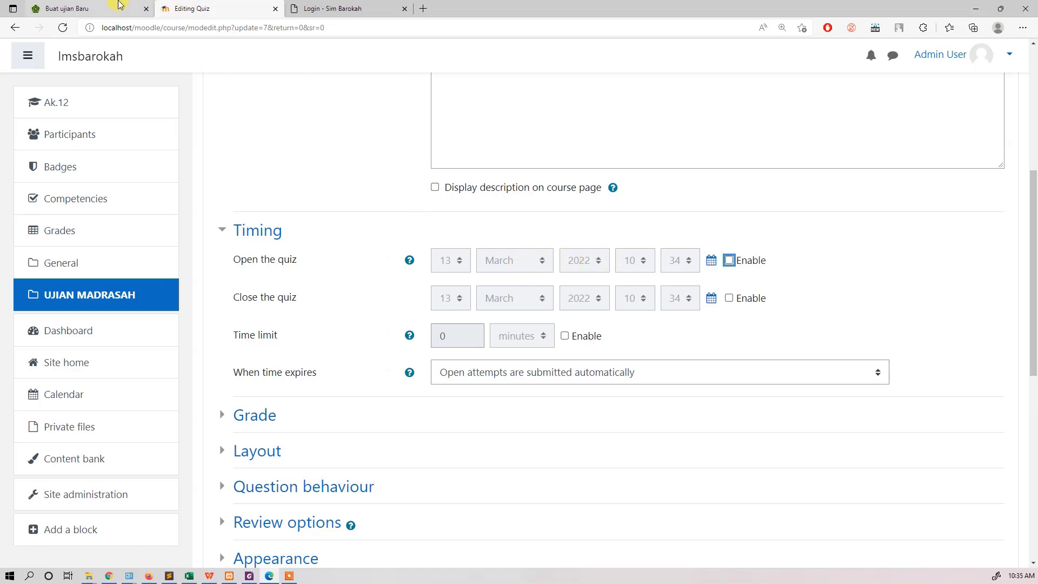
click(117, 7)
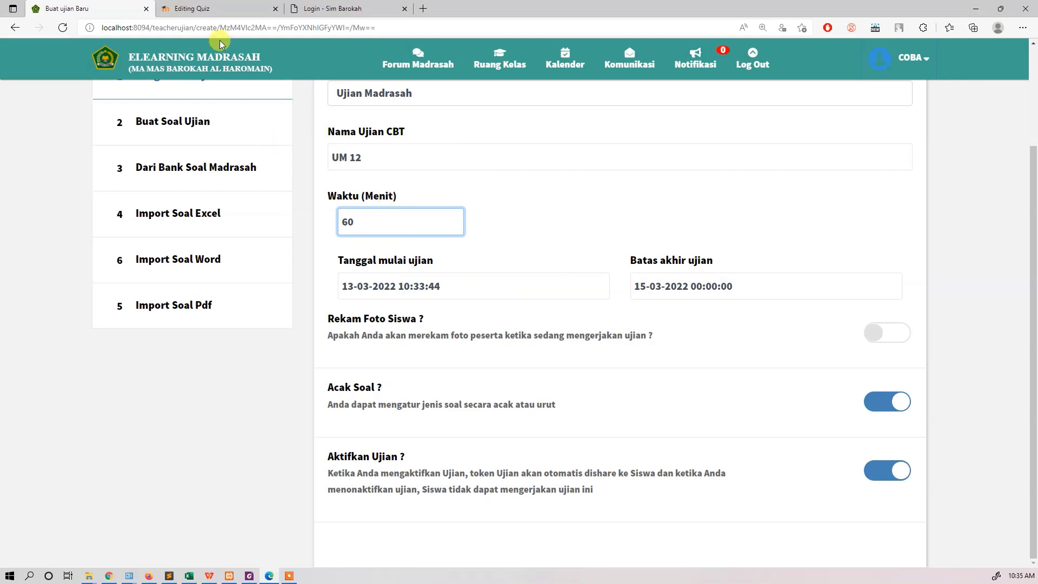
click(230, 10)
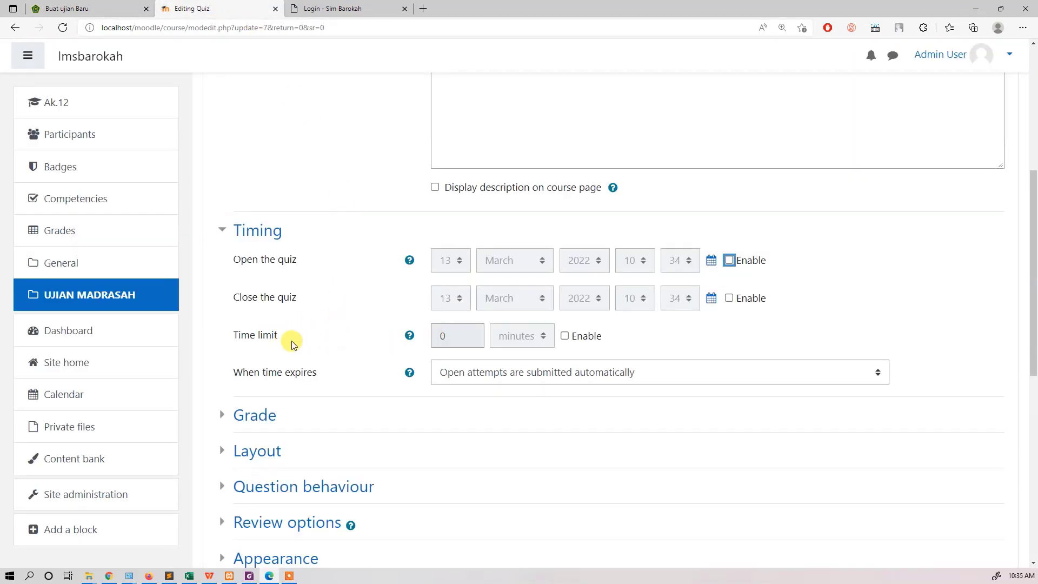
Step: Enable the time limit in minutes for the UM 12 quiz and select its value for editing
click(564, 336)
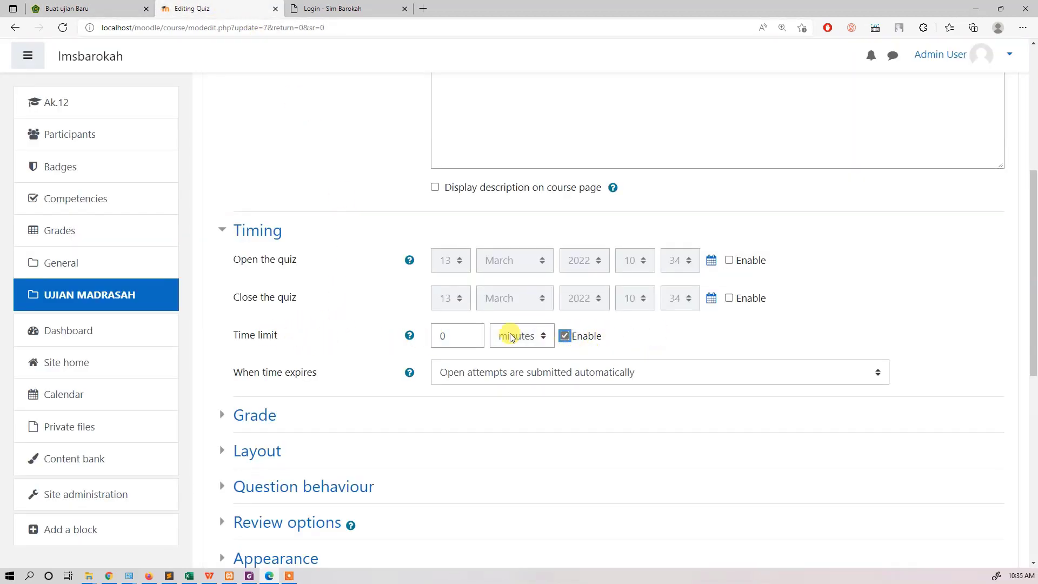
click(444, 336)
double_click(449, 333)
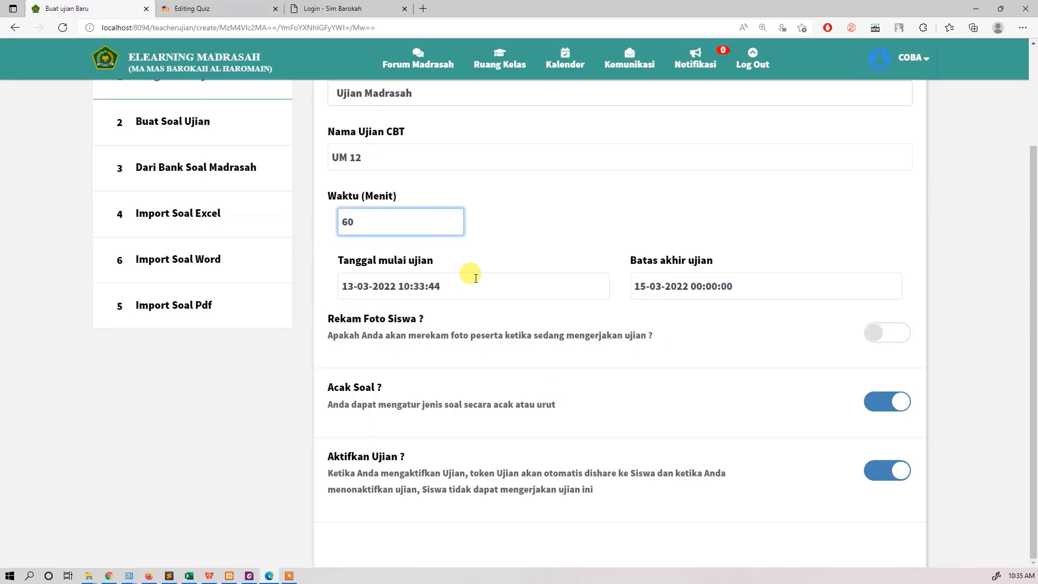
Step: Compare the Acak Soal and Aktifkan Ujian options in E-Learning Madrasah with the remaining settings sections of Moodle's UM 12 quiz
click(223, 6)
scroll(450, 433, down, 6)
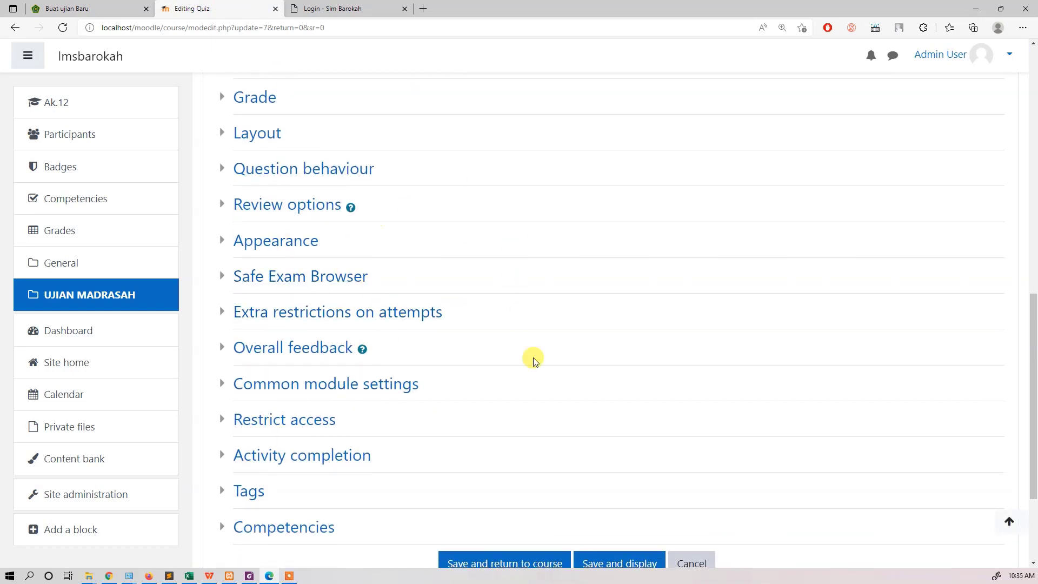
click(111, 6)
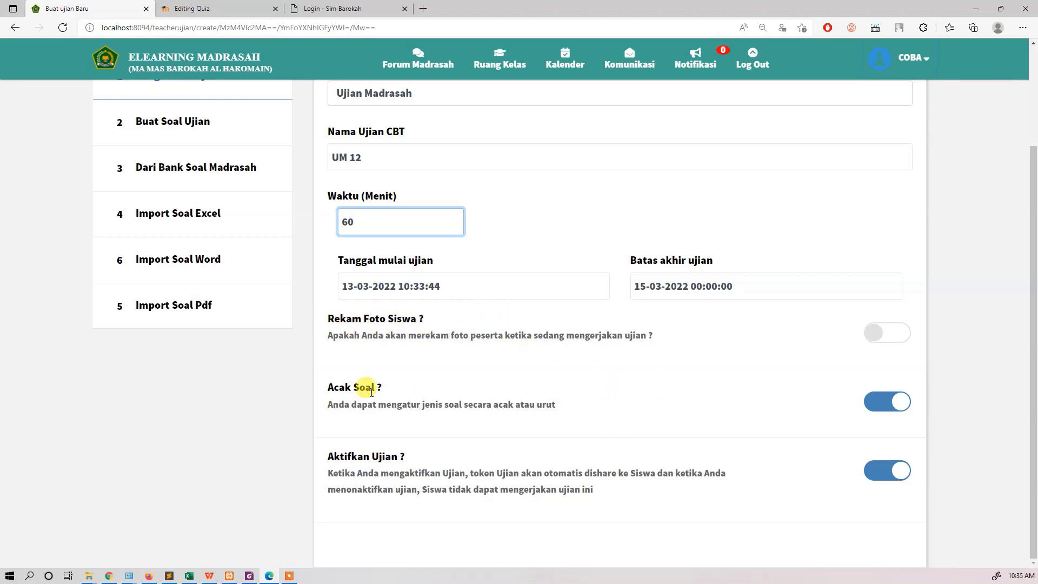
click(232, 10)
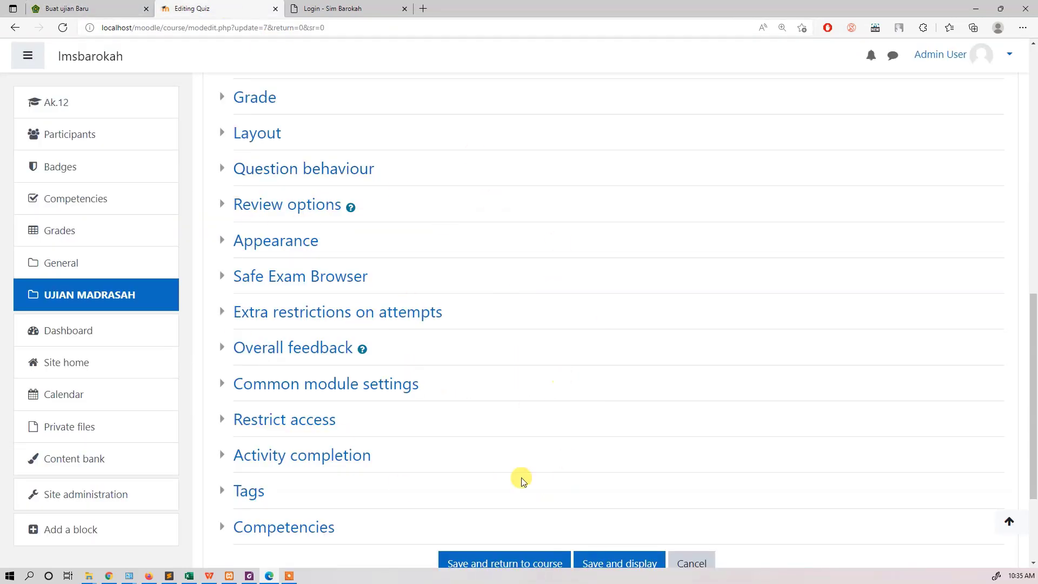
click(120, 6)
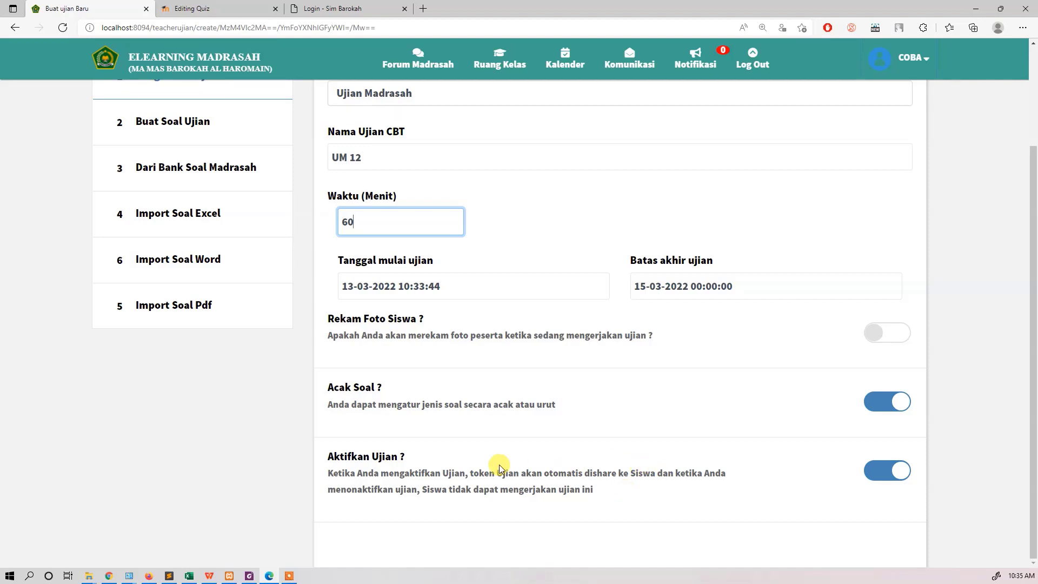
click(220, 5)
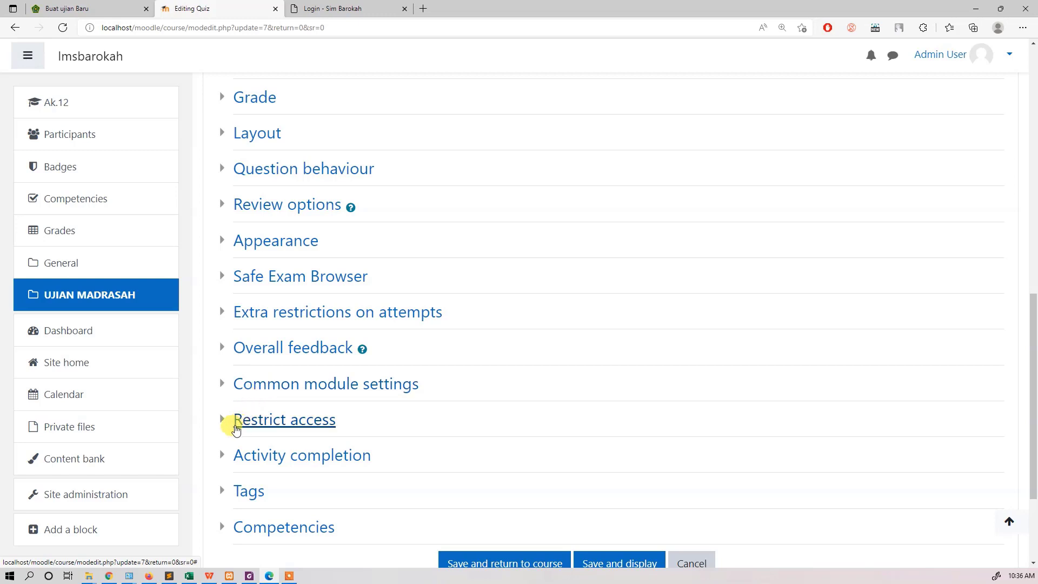
Step: Examine the quiz's Restrict access and Extra restrictions on attempts sections, including the required password field, which is left empty
click(229, 427)
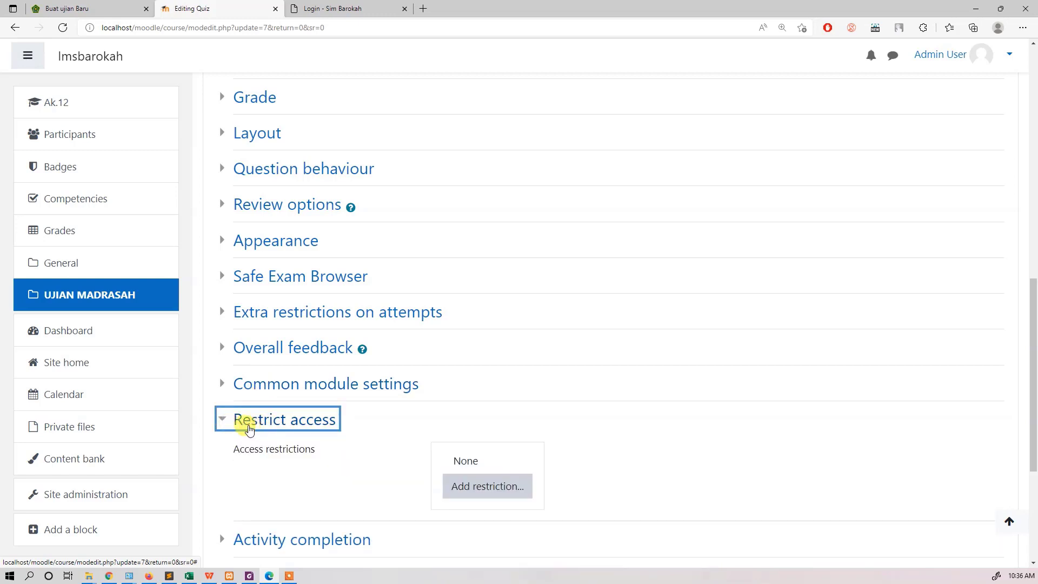
click(249, 429)
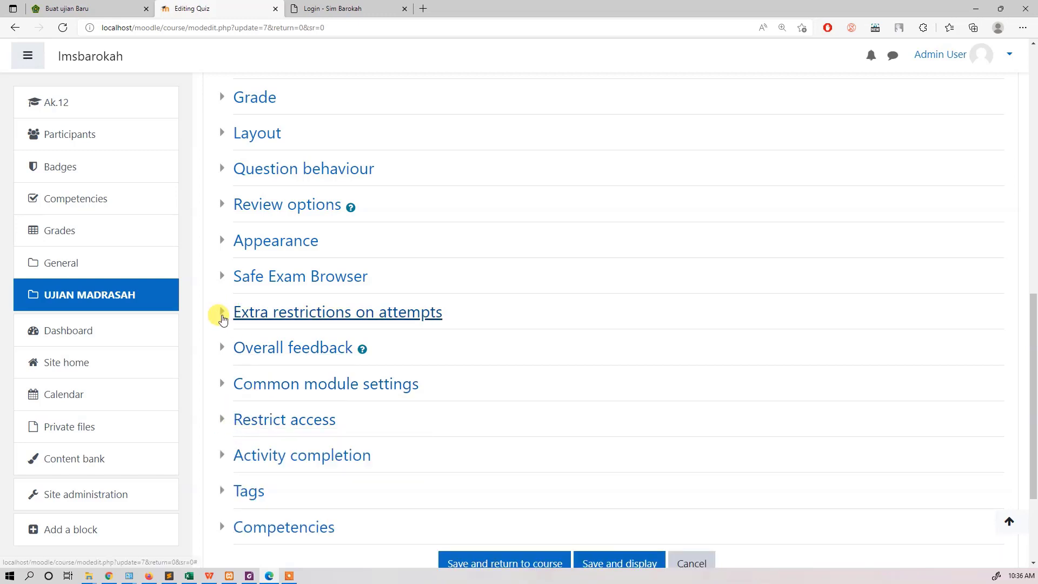
click(223, 319)
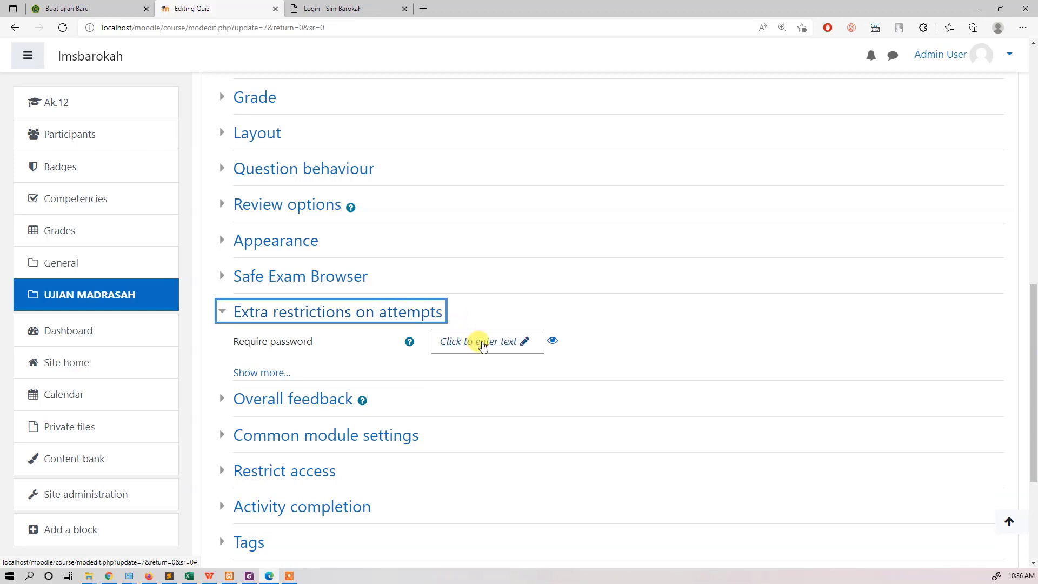
click(493, 347)
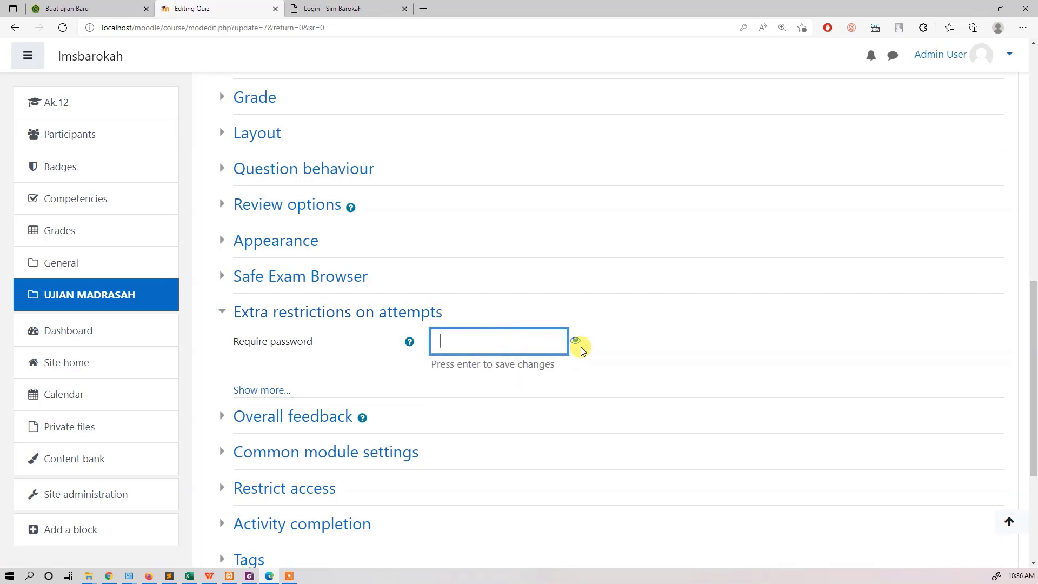
click(598, 340)
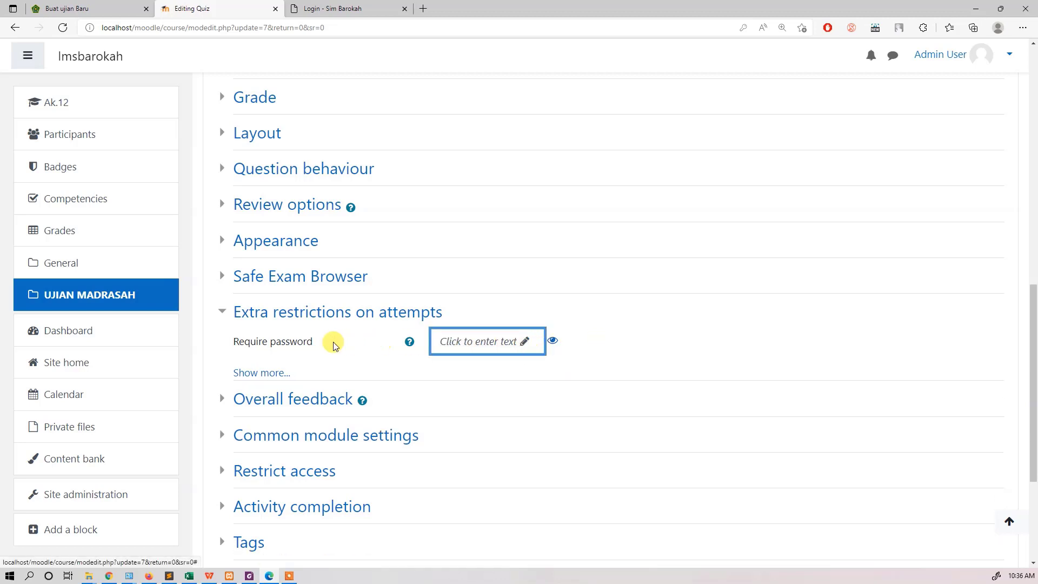
Step: Check the Aktifkan Ujian option in E-Learning Madrasah, switch back to Moodle, and save and display the UM 12 quiz
click(81, 7)
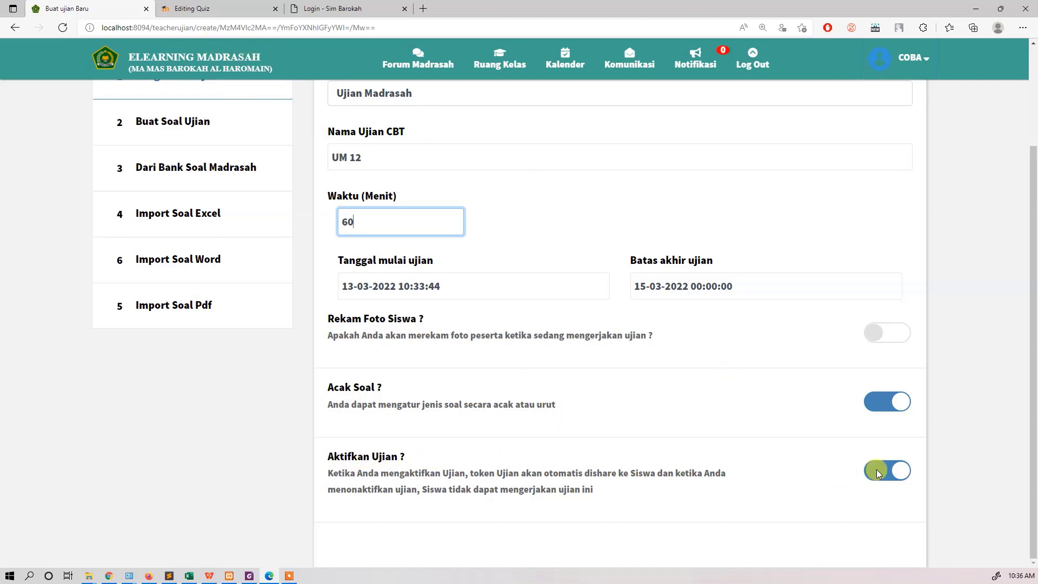
click(184, 9)
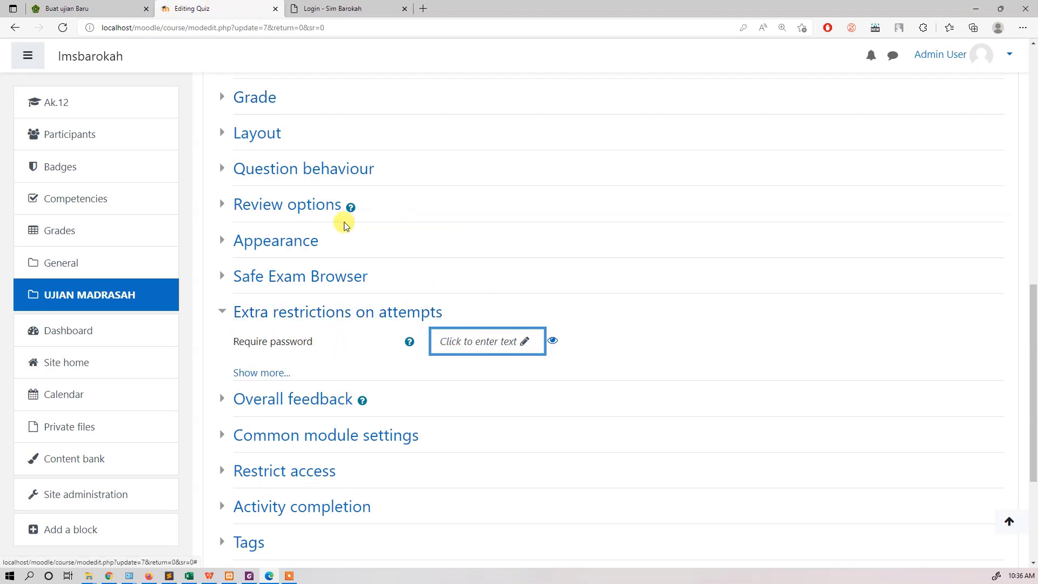
scroll(604, 234, down, 1)
scroll(604, 233, down, 4)
click(618, 412)
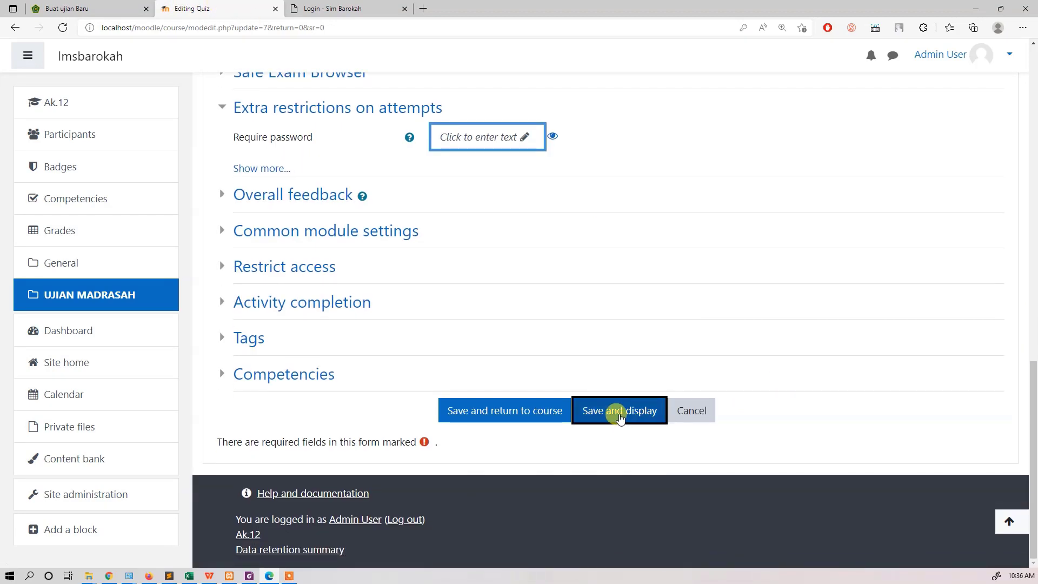
Step: Switch to E-Learning Madrasah, then save and close the new UM 12 exam, confirming the save
click(93, 7)
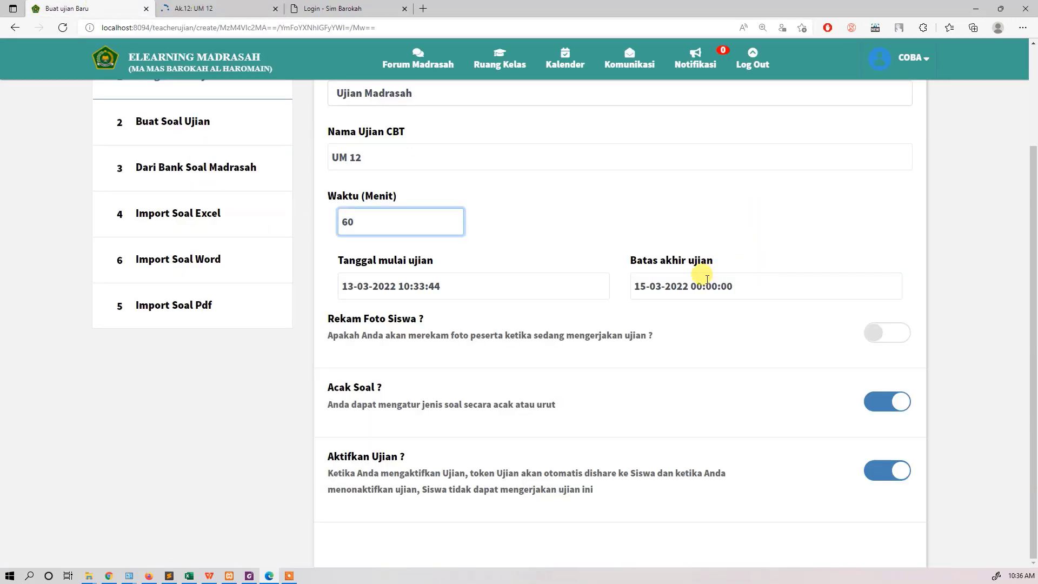
scroll(731, 284, up, 1)
scroll(731, 285, up, 2)
click(806, 109)
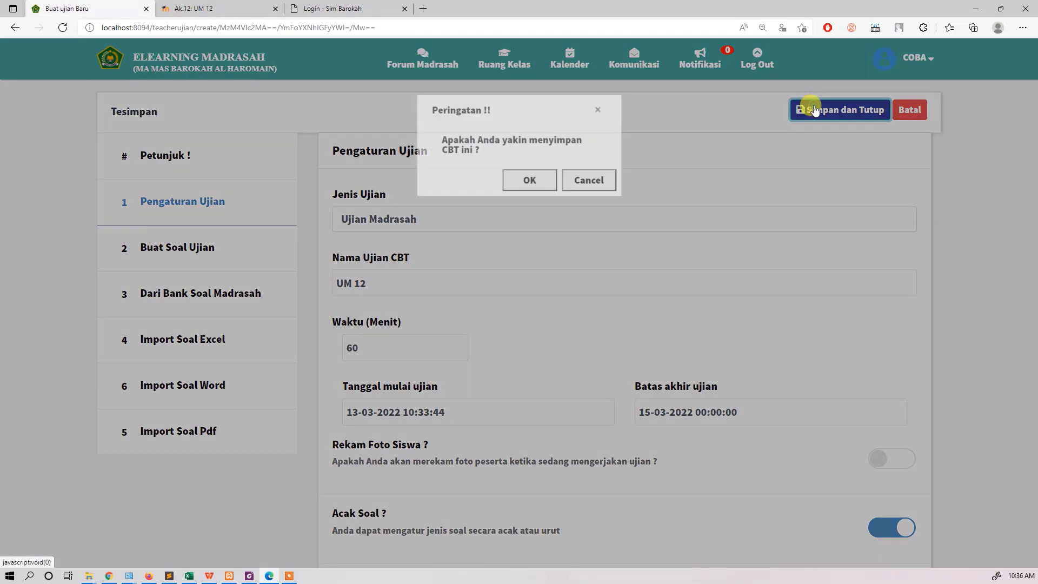
click(522, 183)
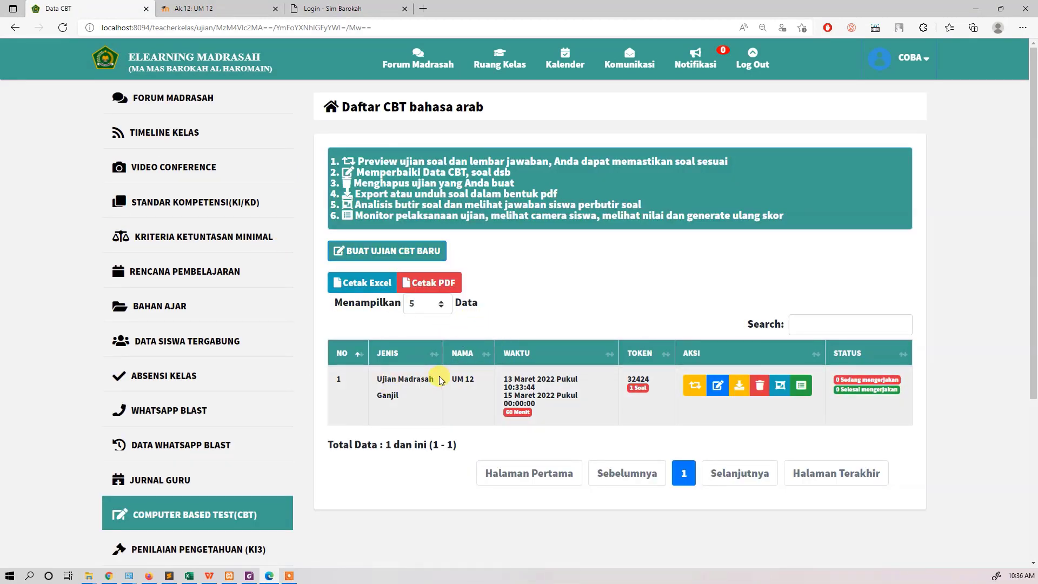
Step: Check Moodle's UM 12 quiz page, return to E-Learning Madrasah and open the UM 12 exam's Buat Soal Ujian section for editing
click(220, 5)
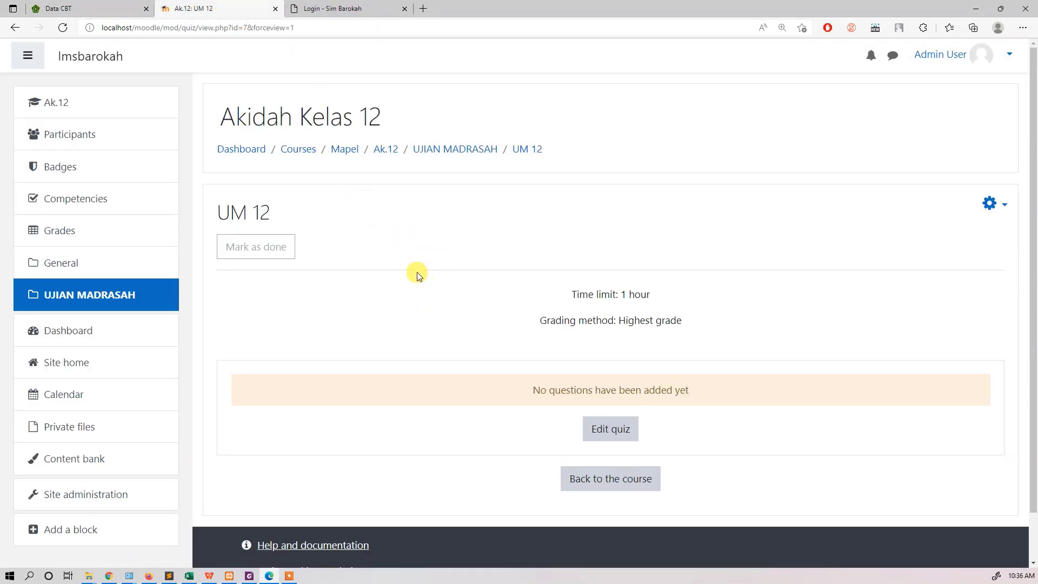
click(130, 5)
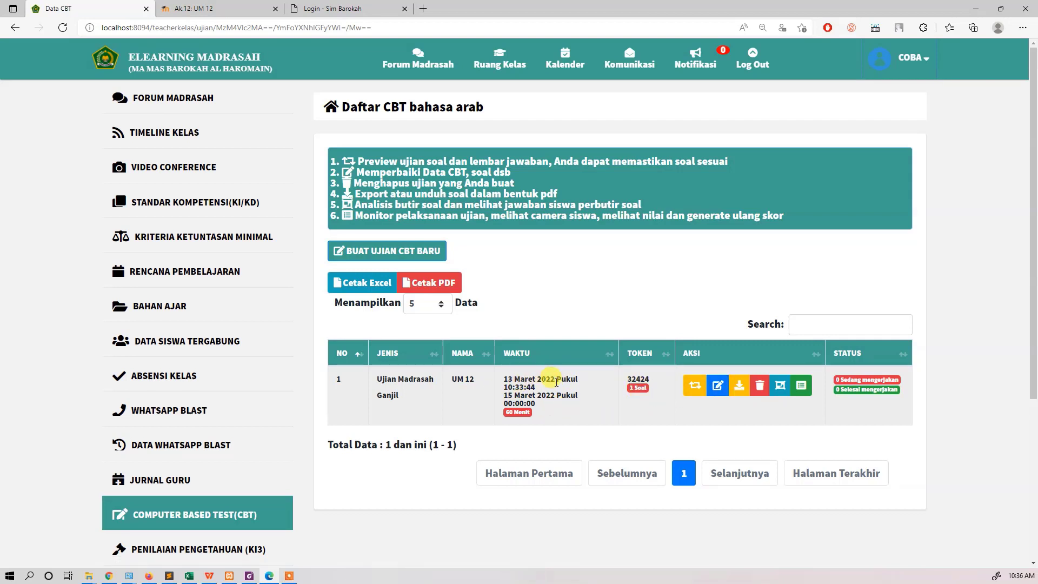
click(718, 386)
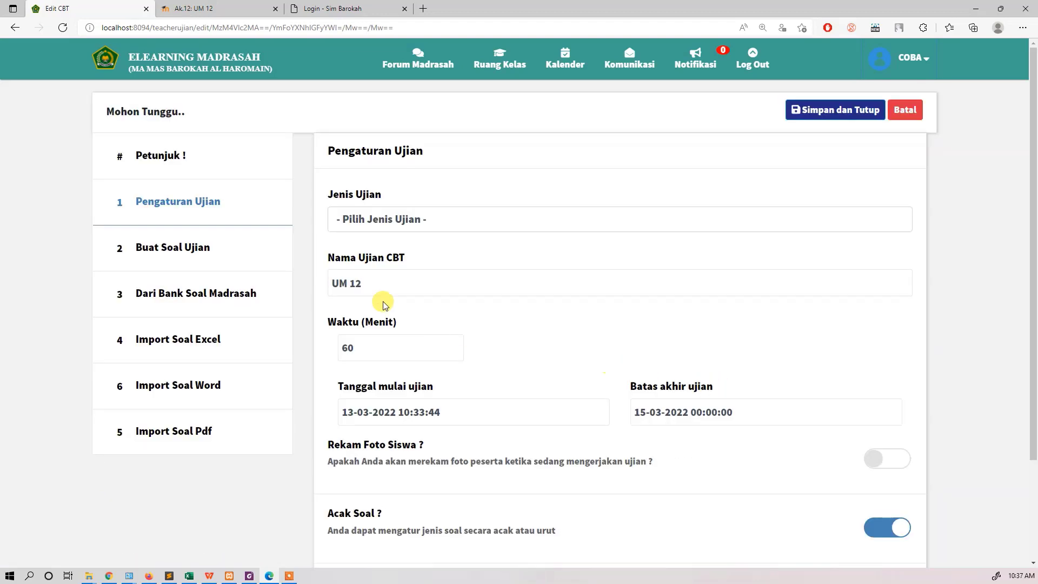
click(183, 248)
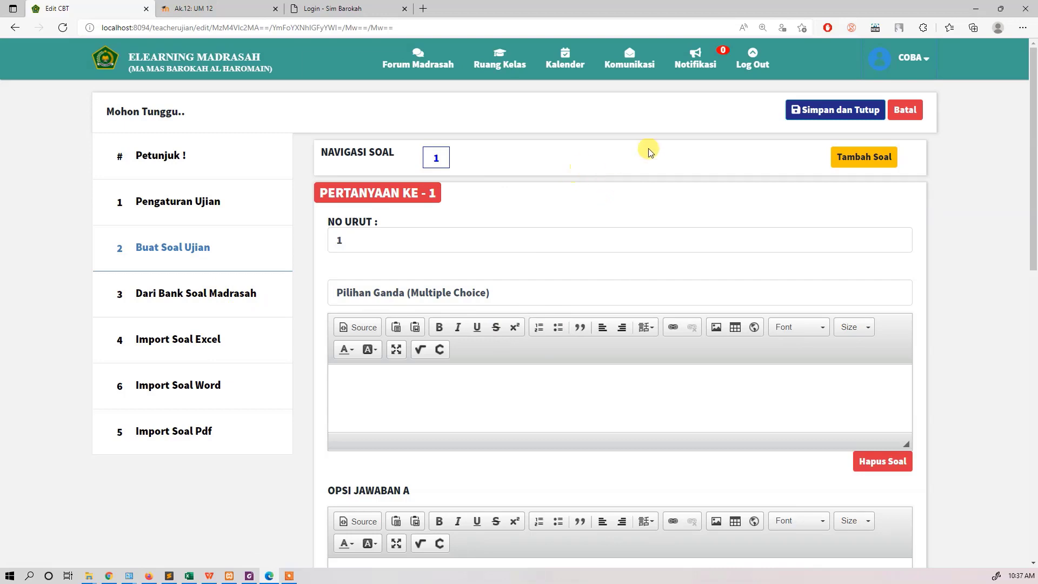
Step: Try to save and close the UM 12 exam without choosing an exam type
click(857, 110)
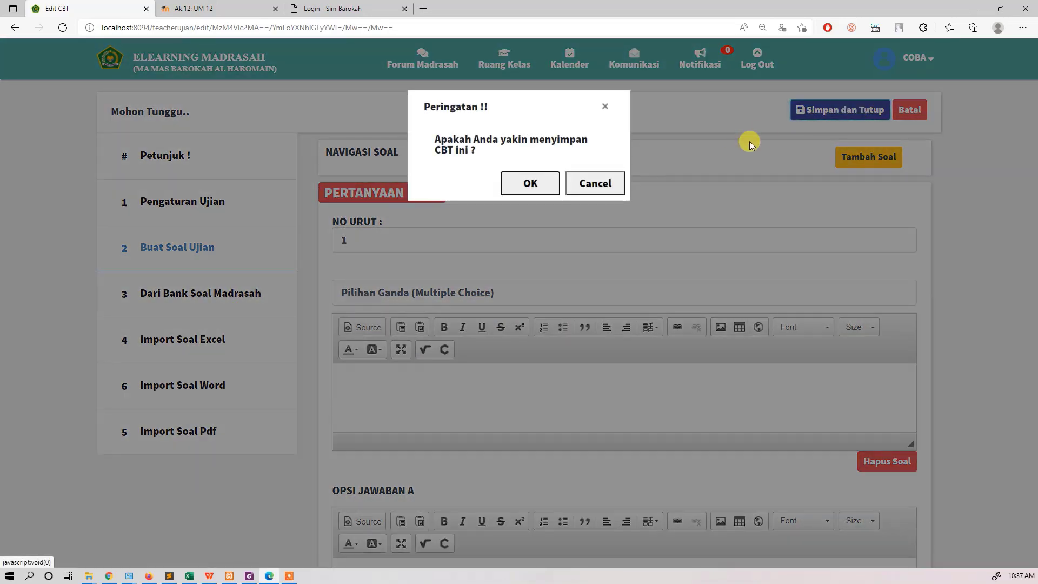
click(521, 184)
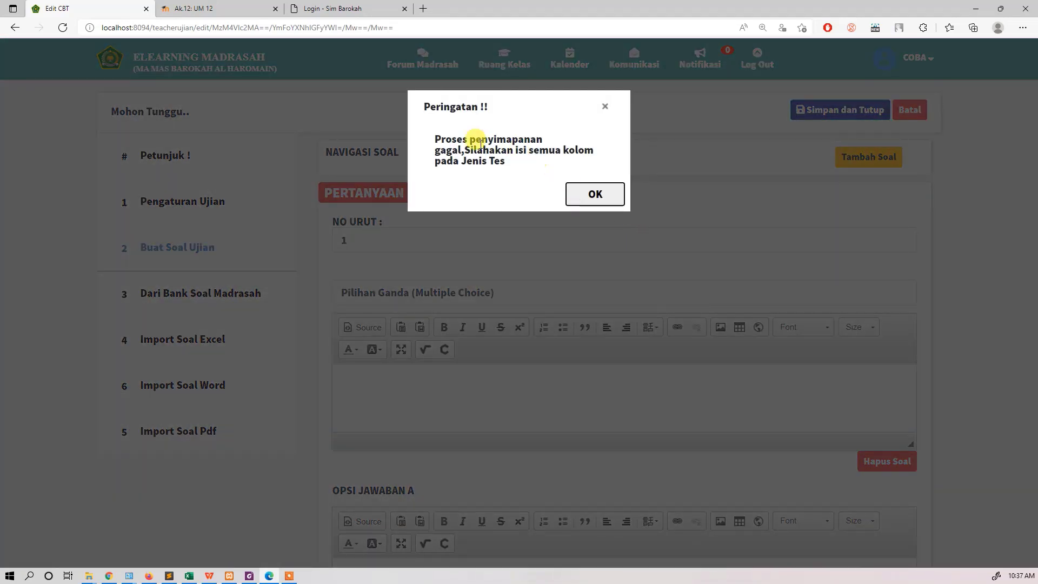
click(603, 197)
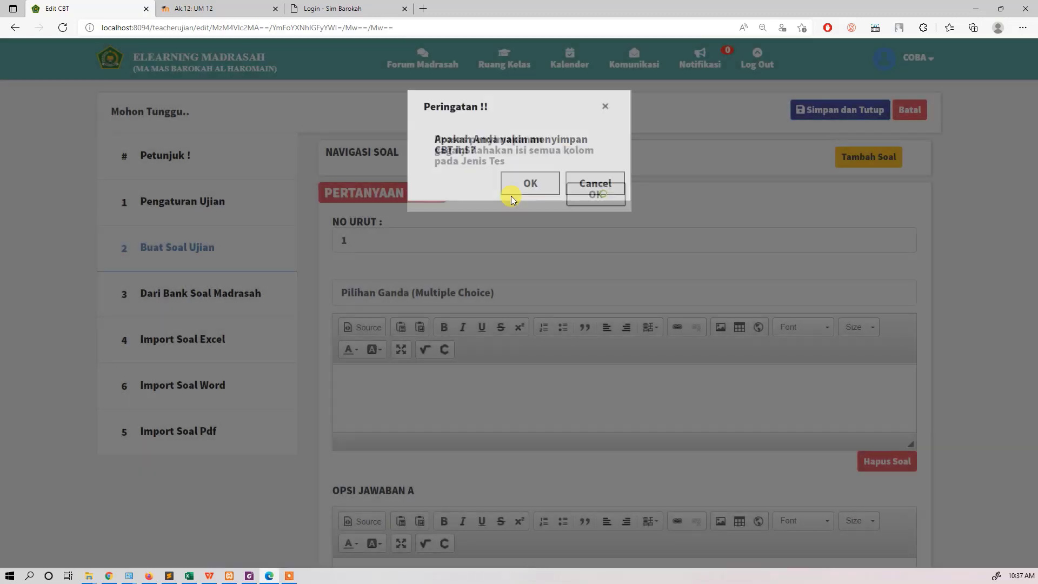
click(598, 183)
Step: Set the UM 12 exam's Jenis Ujian to Ujian Madrasah, then save and close the exam
click(235, 198)
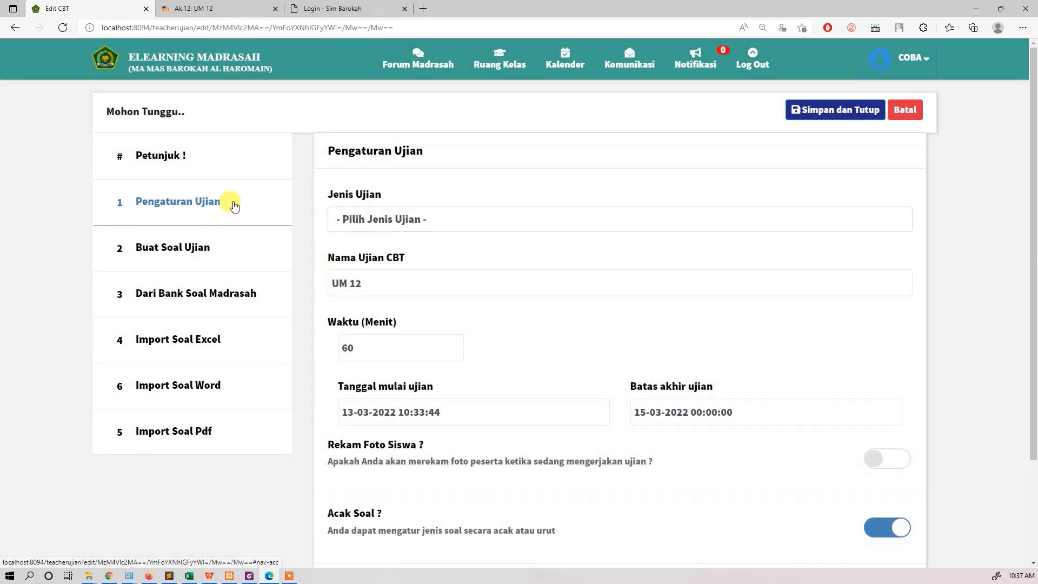
click(399, 222)
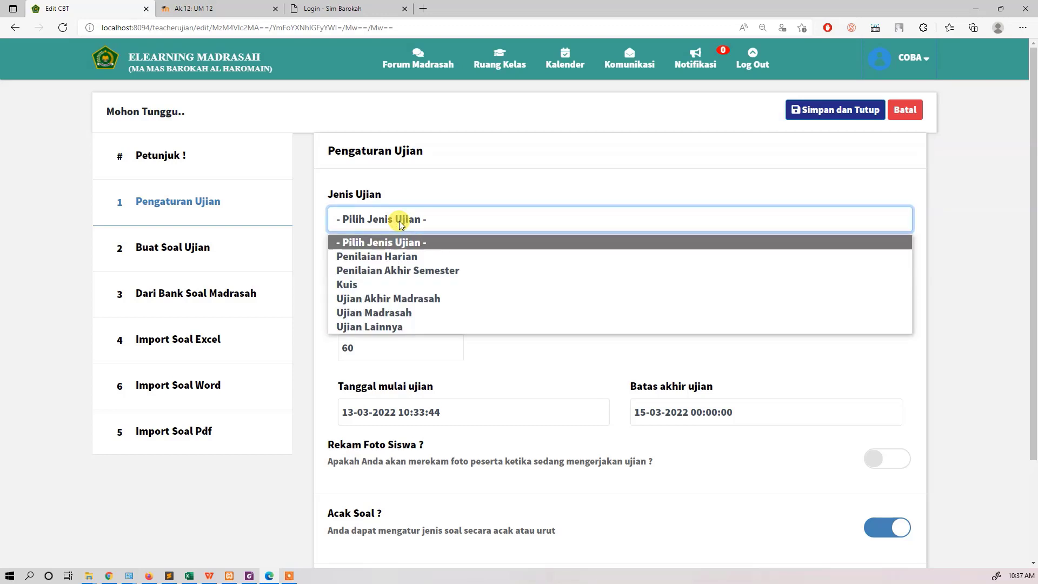
click(430, 312)
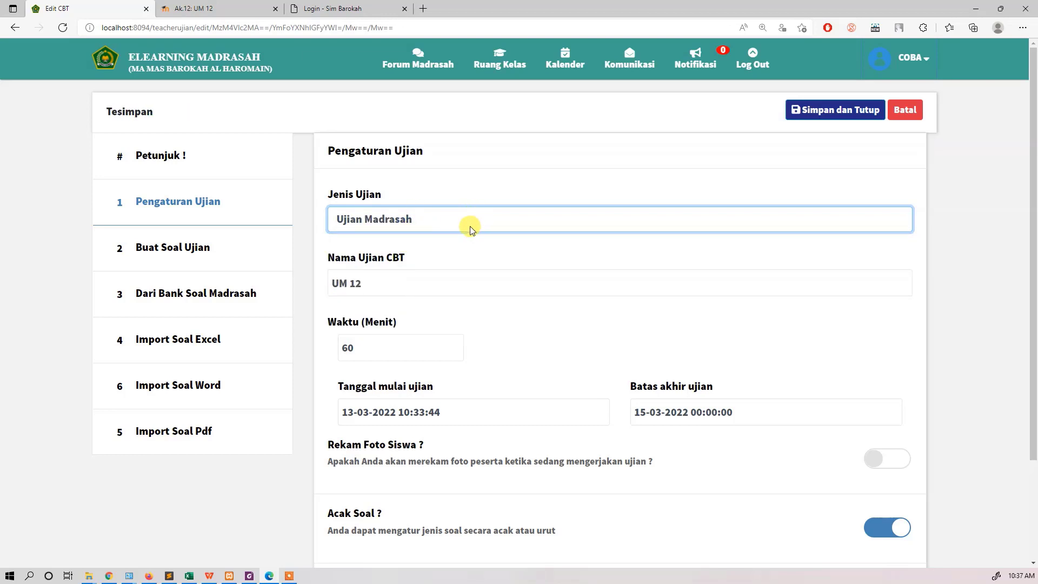
click(248, 250)
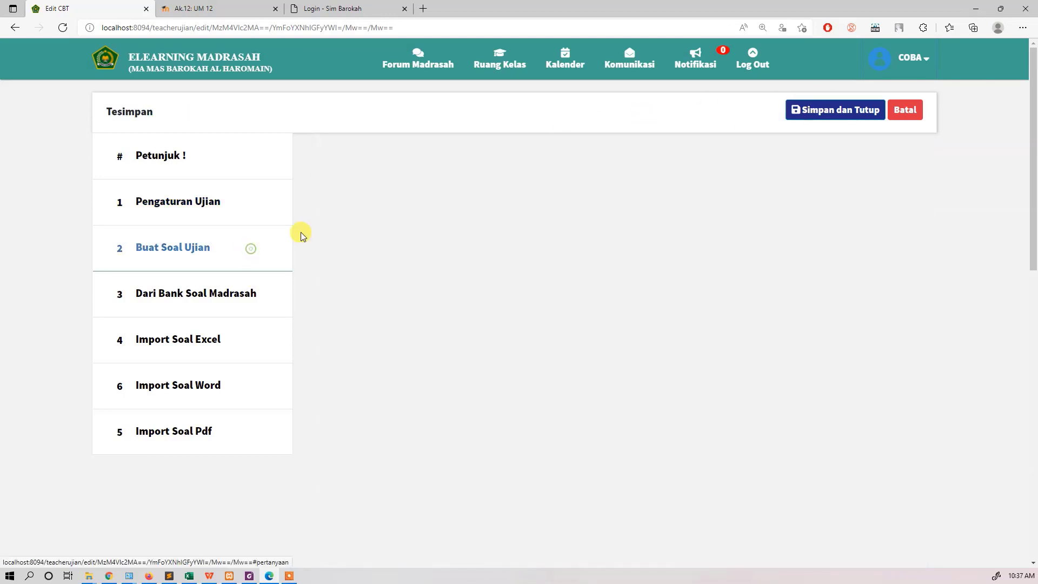
click(841, 112)
click(533, 180)
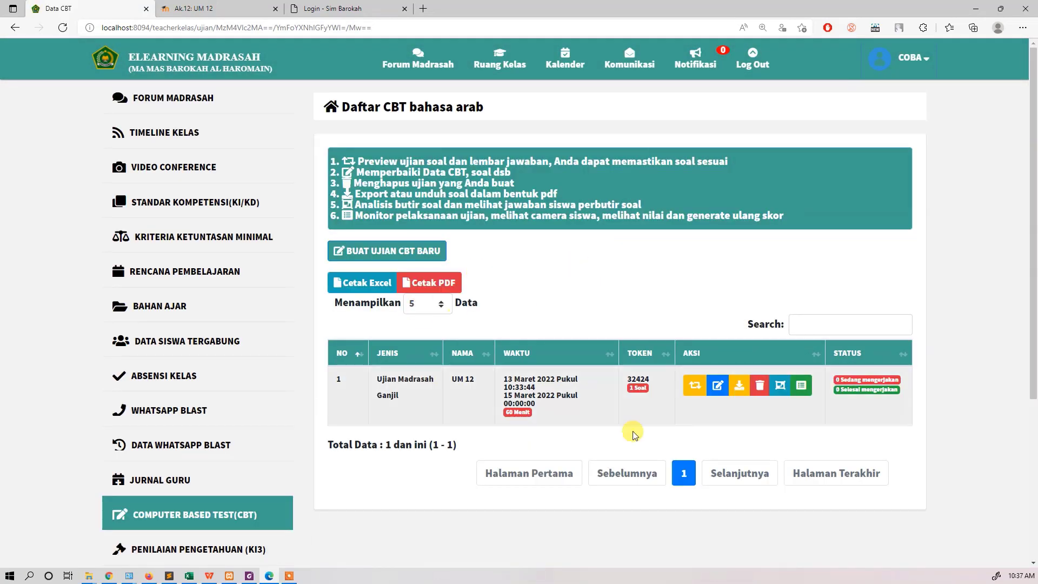
Step: Switch to Moodle and open the UM 12 quiz's question editing page
key(ctrl+Tab)
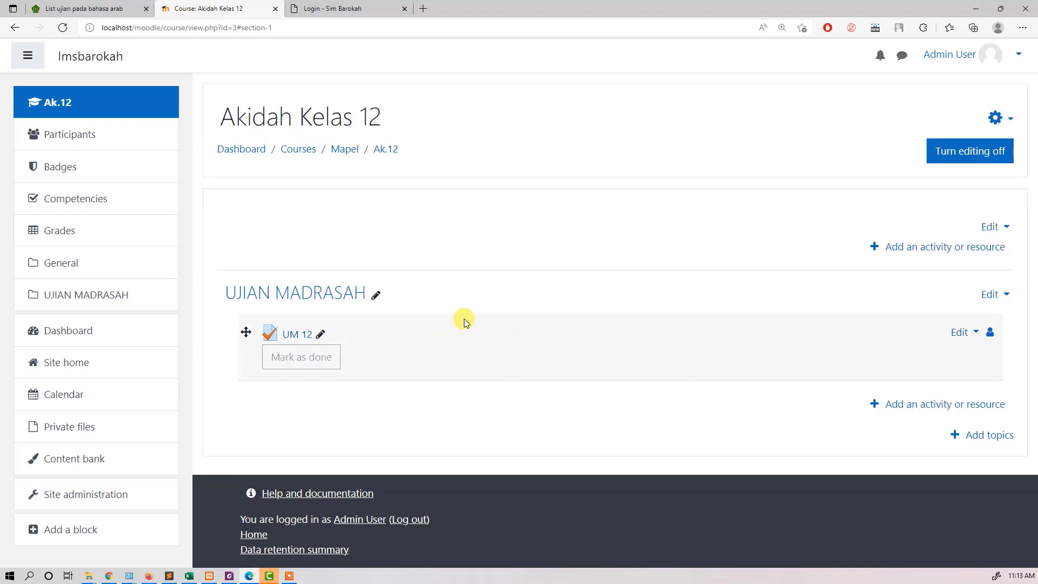
click(296, 340)
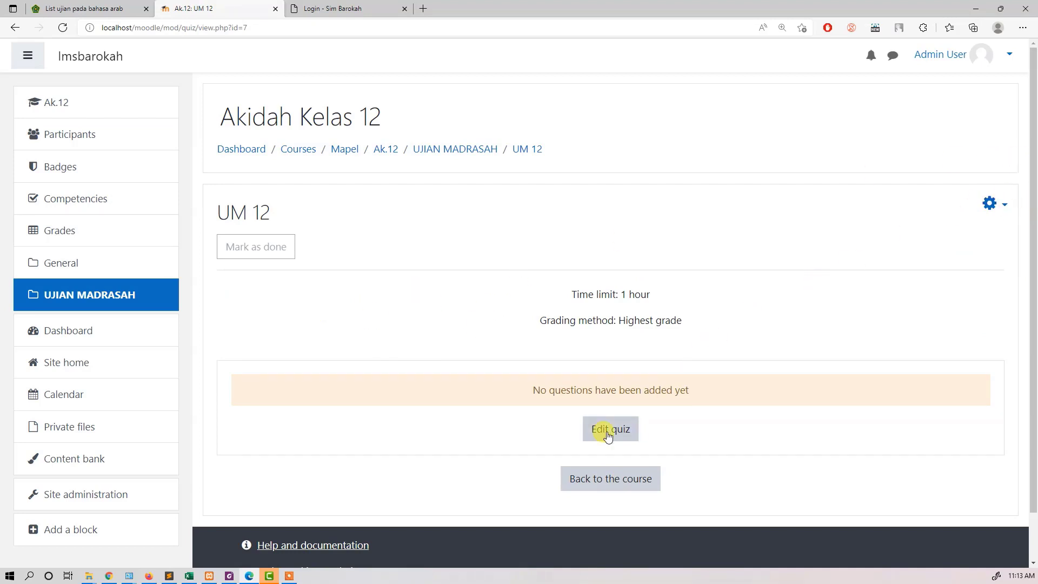
click(992, 204)
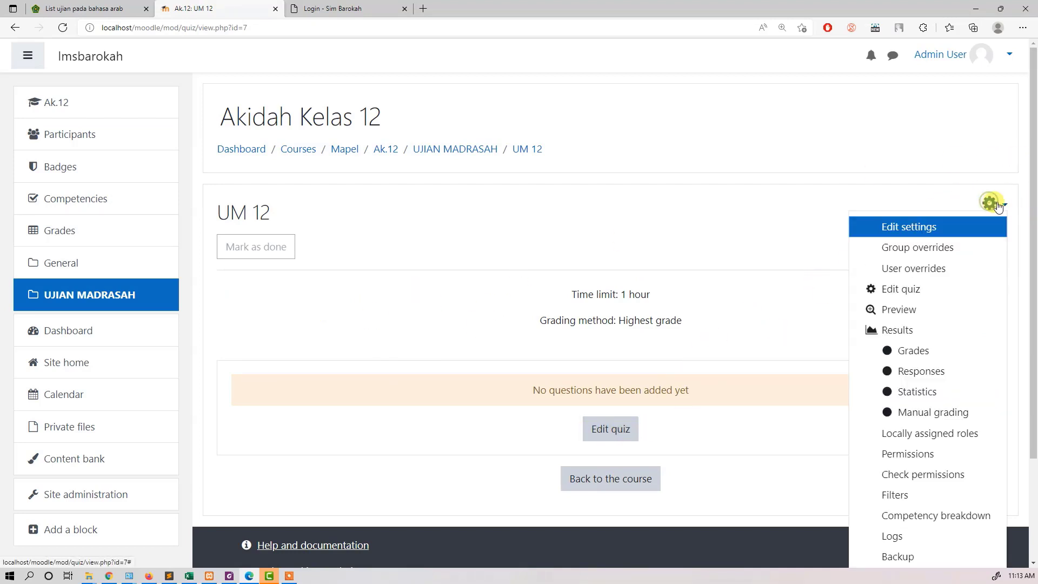
click(914, 291)
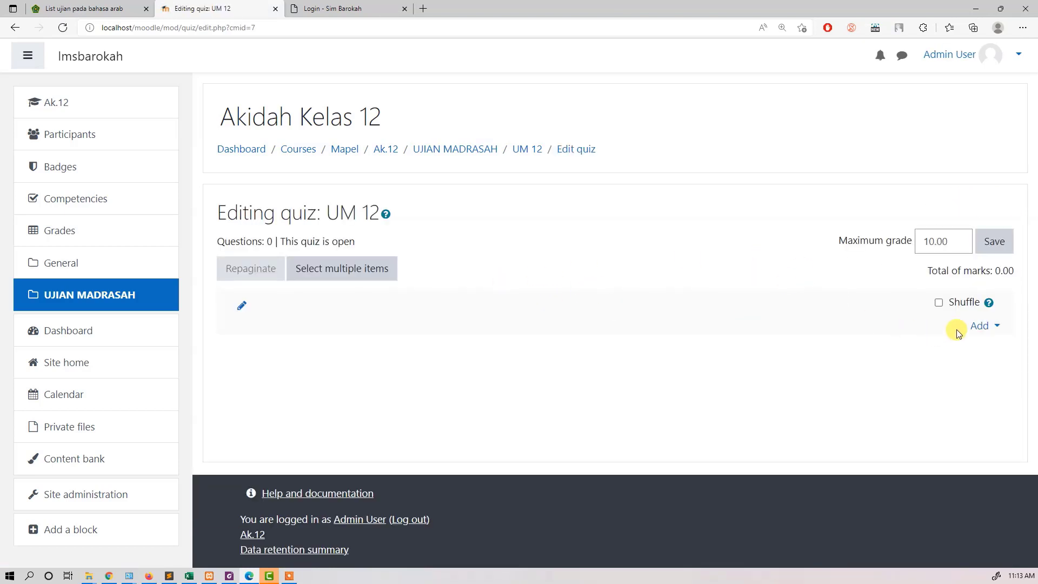
Step: Start a new Multiple choice question for the UM 12 quiz
click(993, 327)
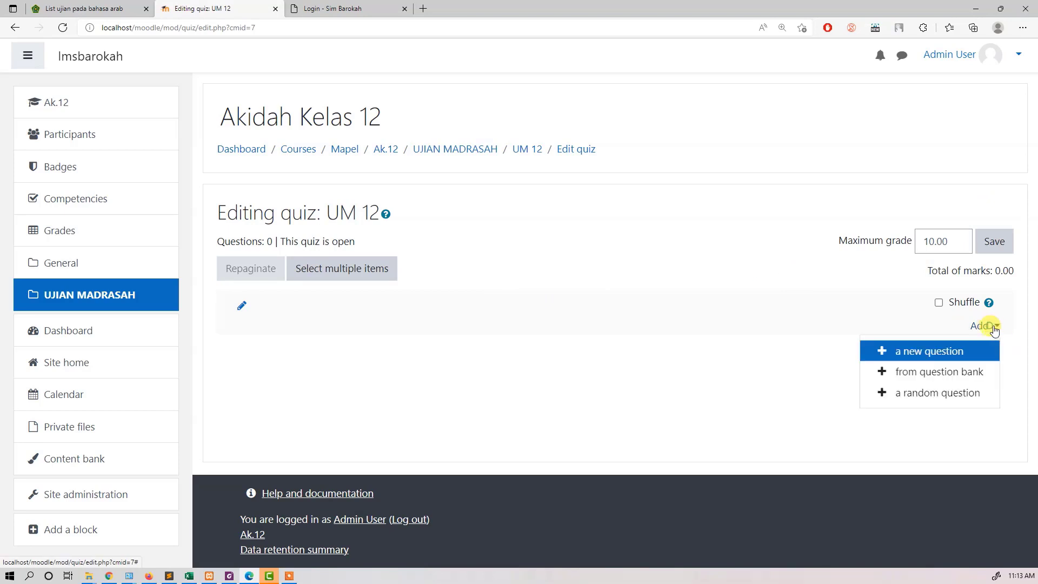
click(953, 353)
click(426, 186)
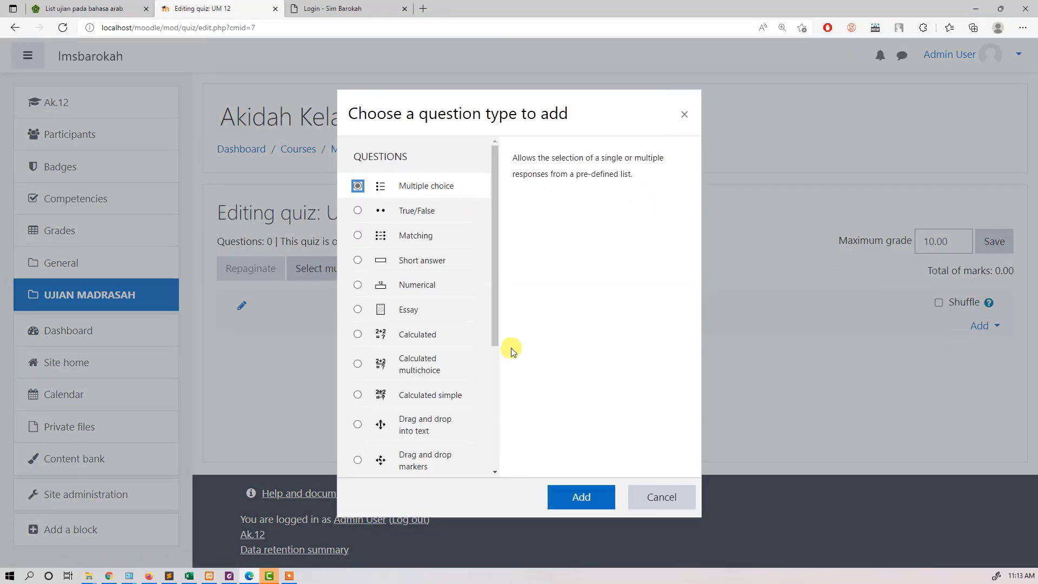
click(568, 496)
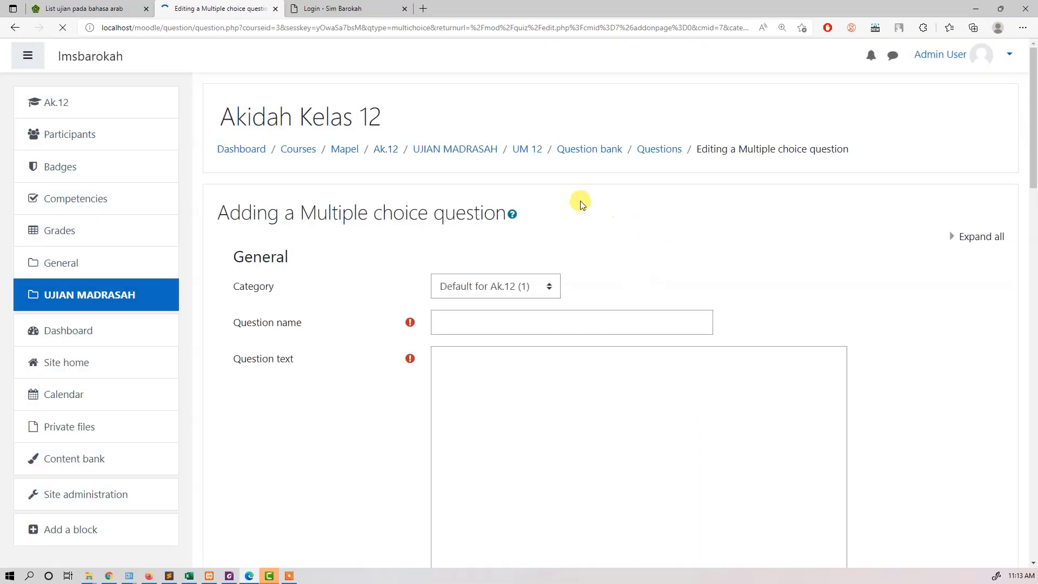
Step: Name the question "ak1" and enter "pertanyaan" as its question text
click(466, 325)
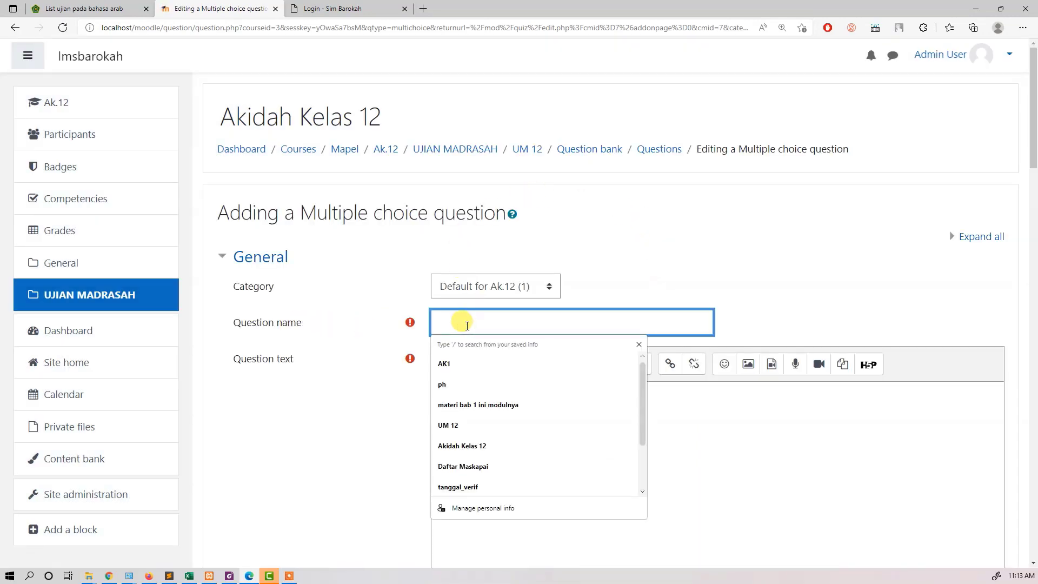
text(ak1)
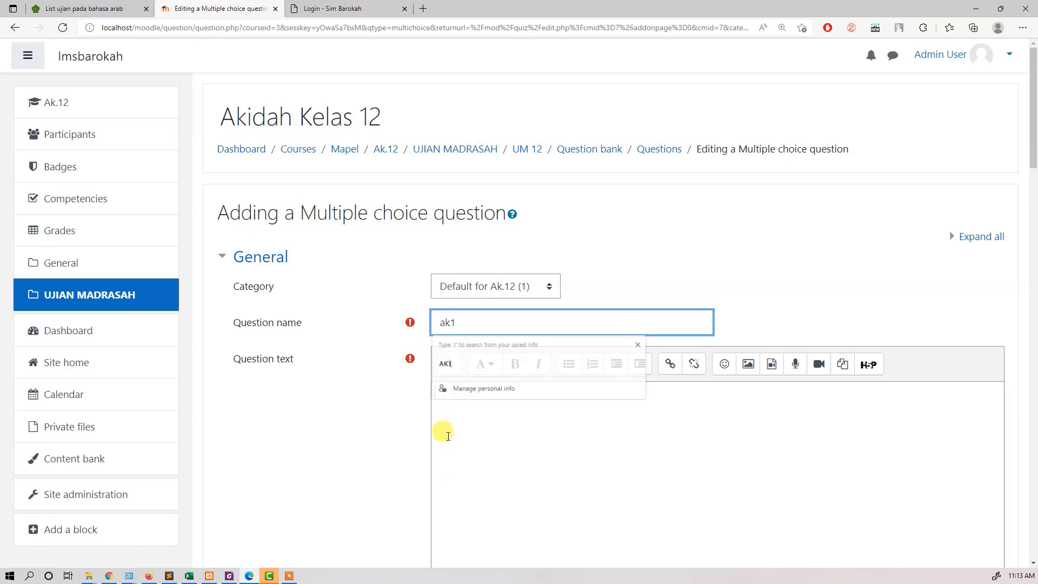
click(449, 436)
scroll(480, 408, down, 3)
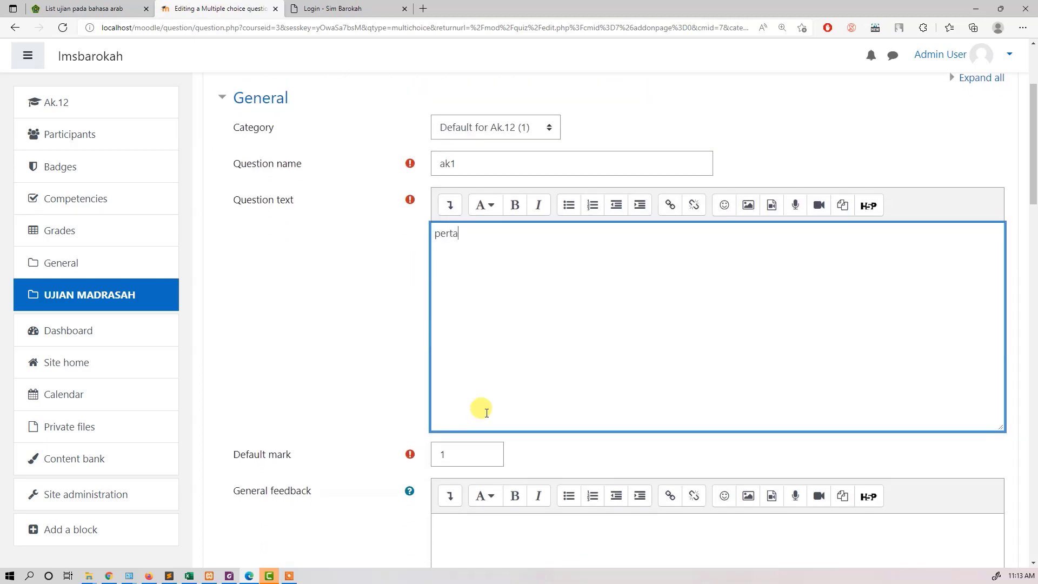
scroll(487, 408, down, 4)
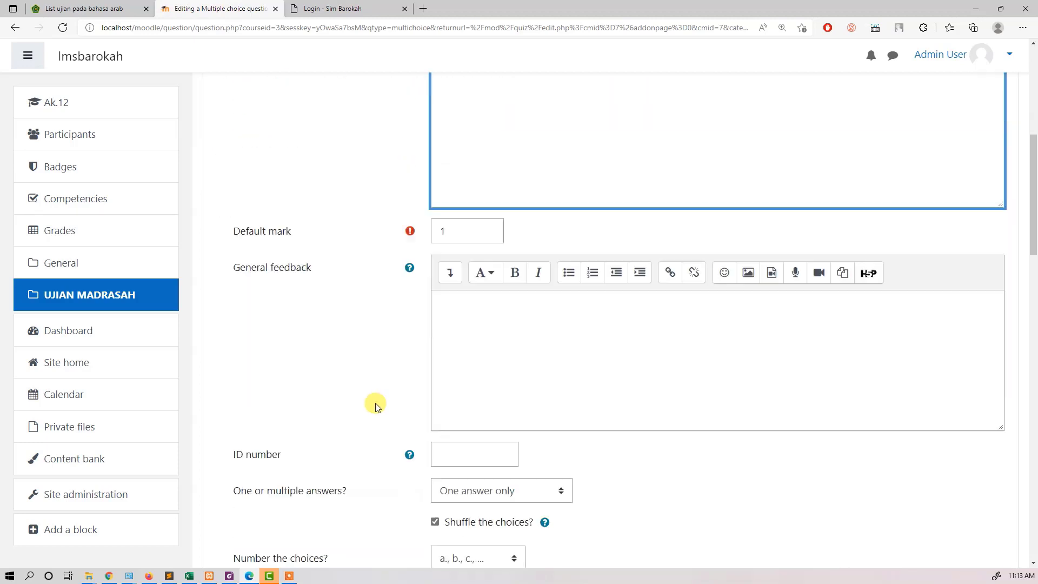
scroll(360, 267, up, 3)
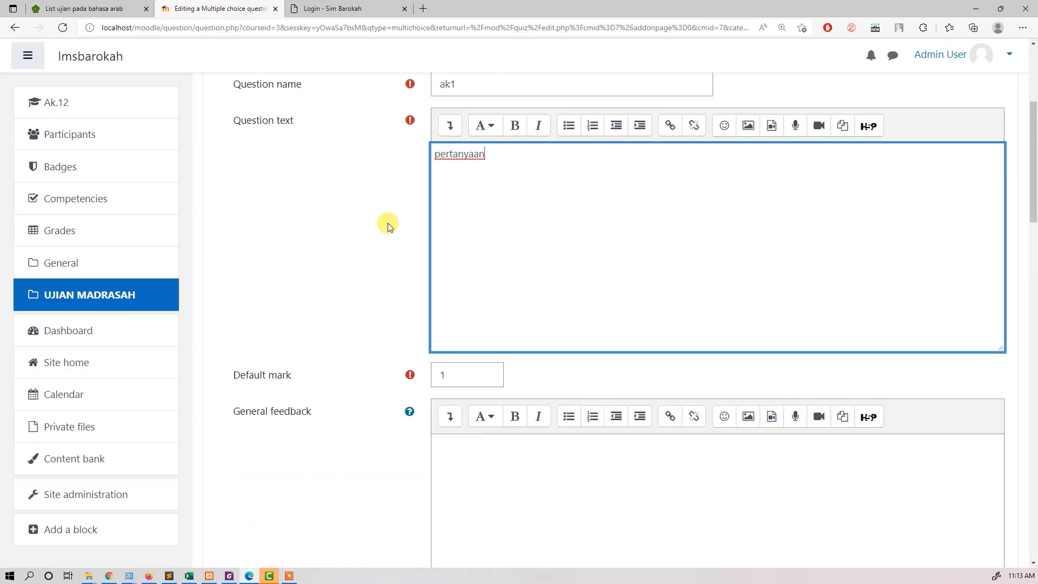
Step: Examine the question text editor's extra formatting tools, its Equation editor and the linked TeX notation help
click(449, 125)
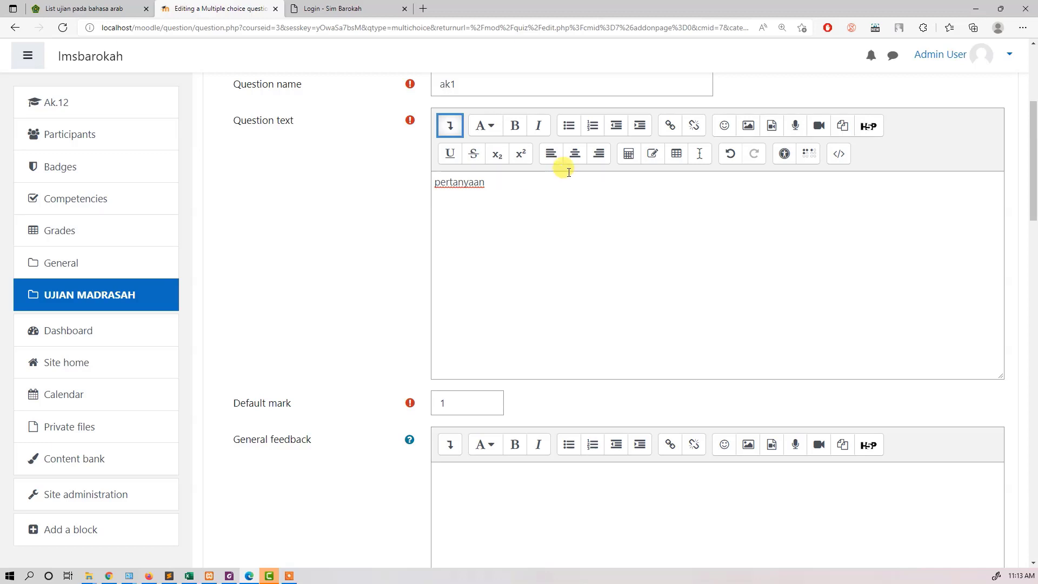
click(627, 157)
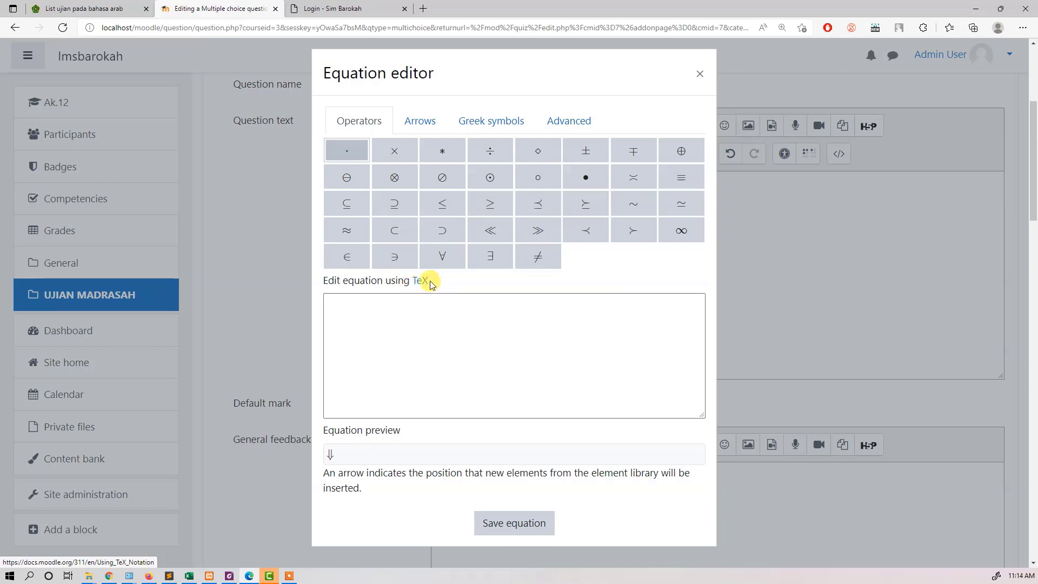
click(421, 281)
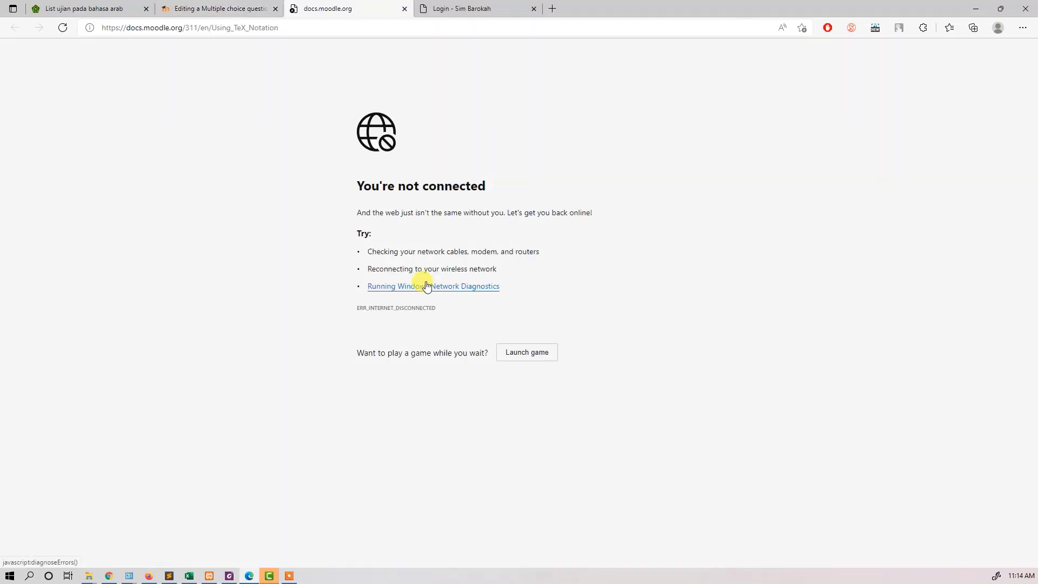
click(404, 9)
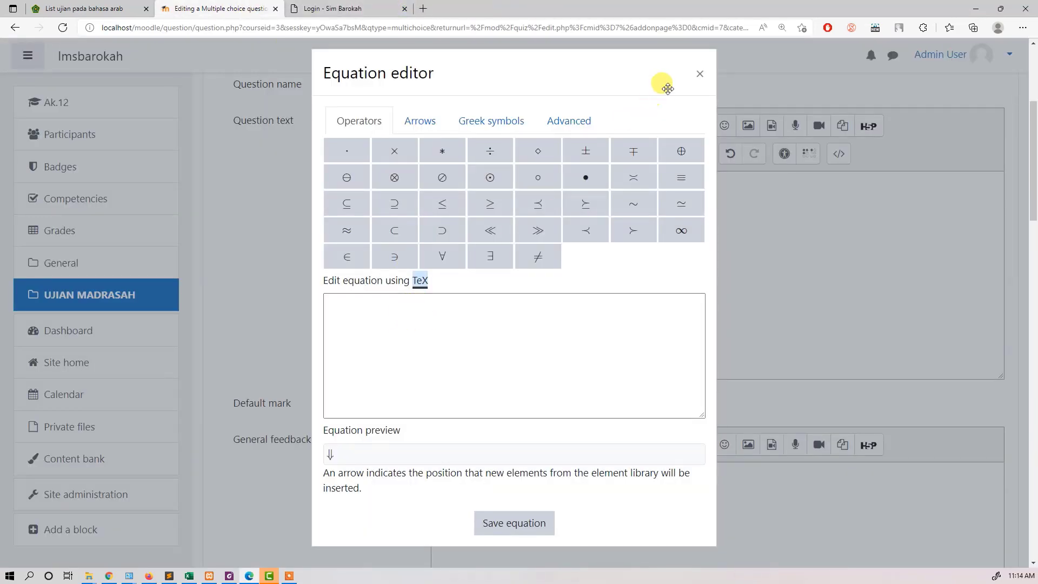
Step: Switch to E-Learning Madrasah, open the UM 12 exam's first question and bring up its MathType equation editor
click(87, 9)
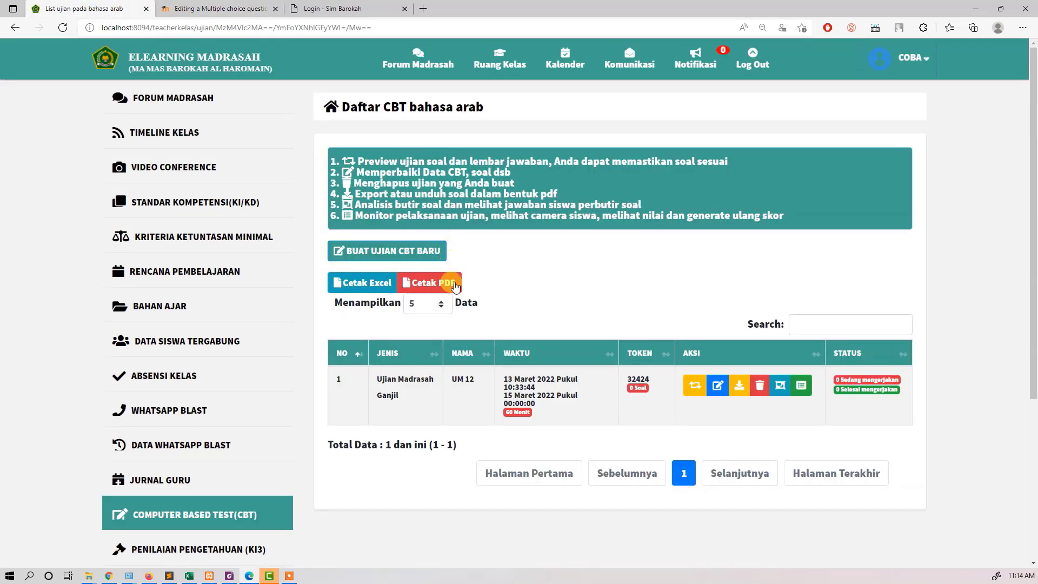
click(719, 388)
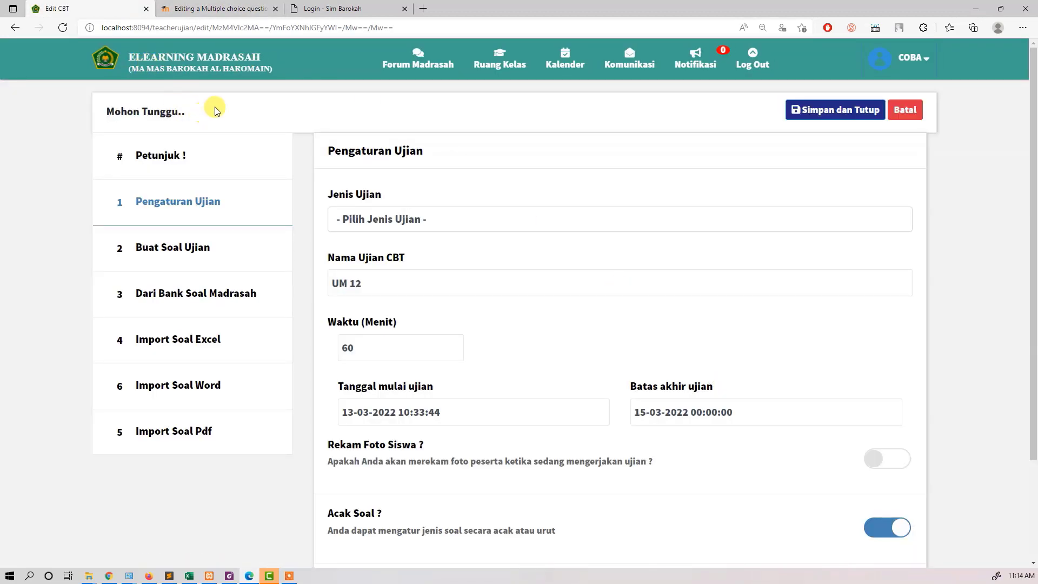
click(205, 247)
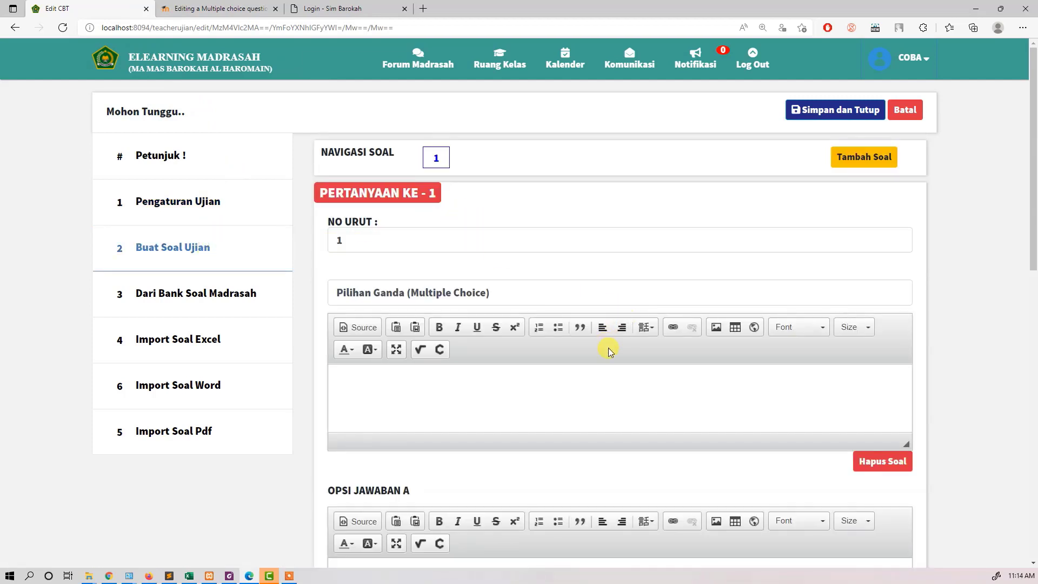
click(421, 354)
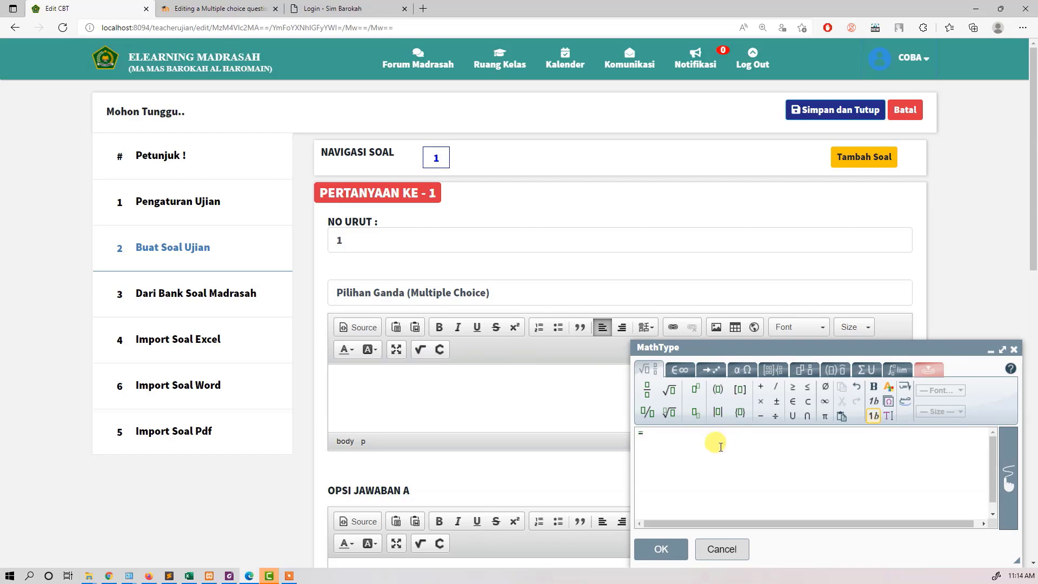
Step: Switch to Moodle's question form, close its Equation editor and return to the question text after checking E-Learning Madrasah's MathType editor
click(219, 9)
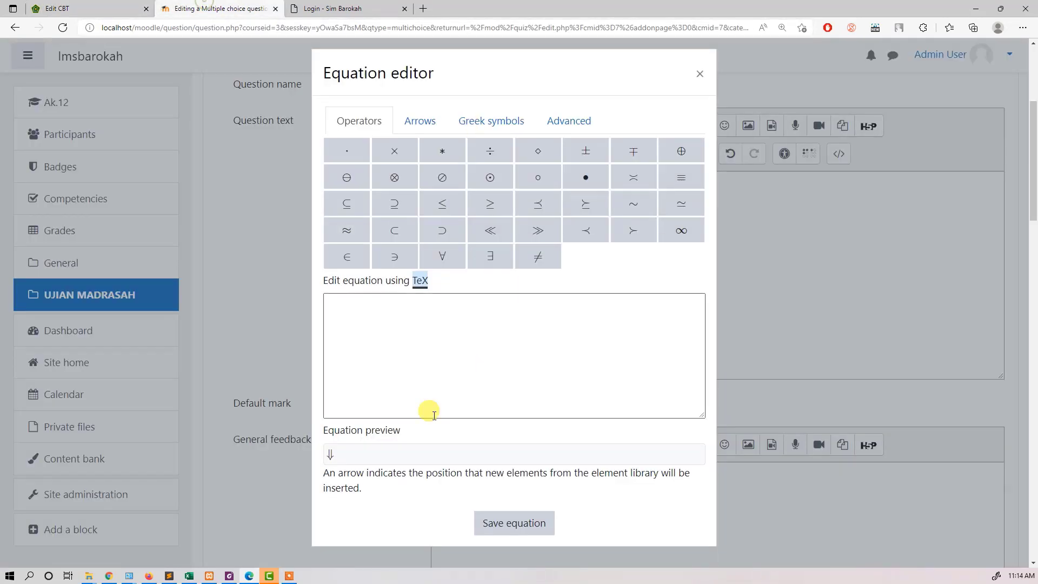
click(700, 76)
click(108, 5)
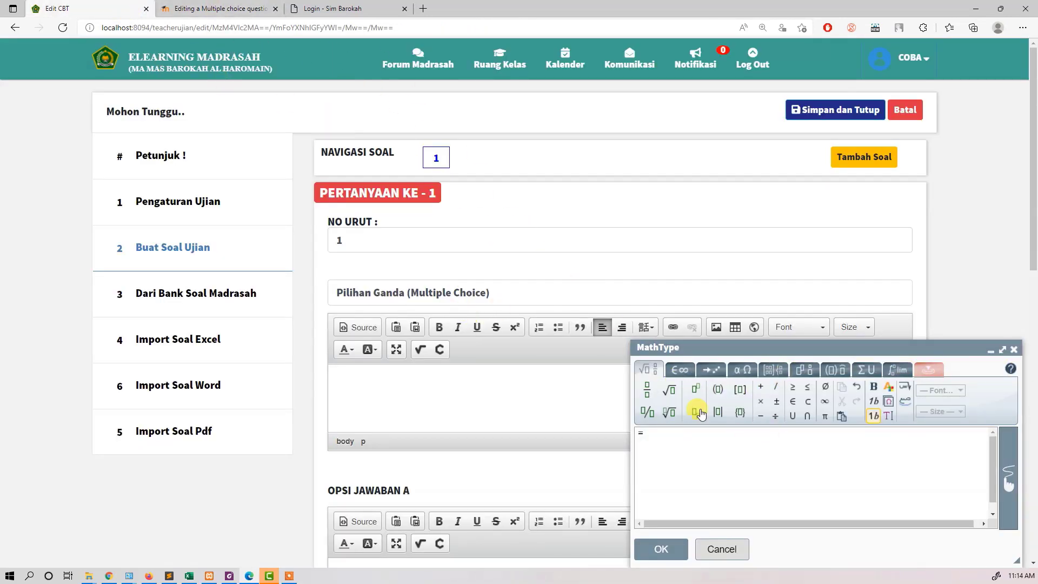
click(217, 8)
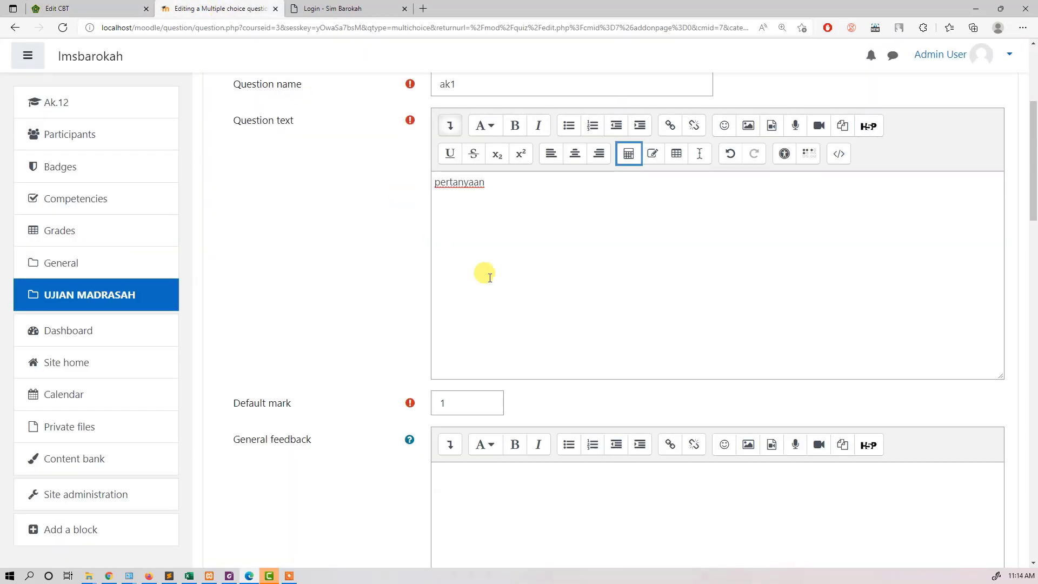
click(520, 186)
Step: Examine the question's settings for one or multiple answers, shuffling, choice numbering and standard instructions
scroll(667, 229, down, 3)
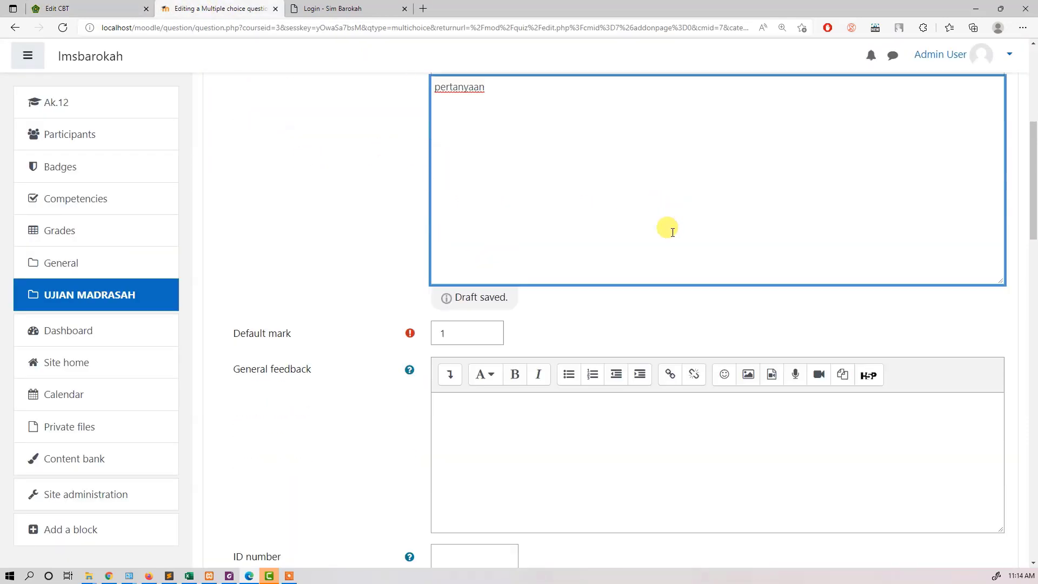
scroll(487, 220, down, 5)
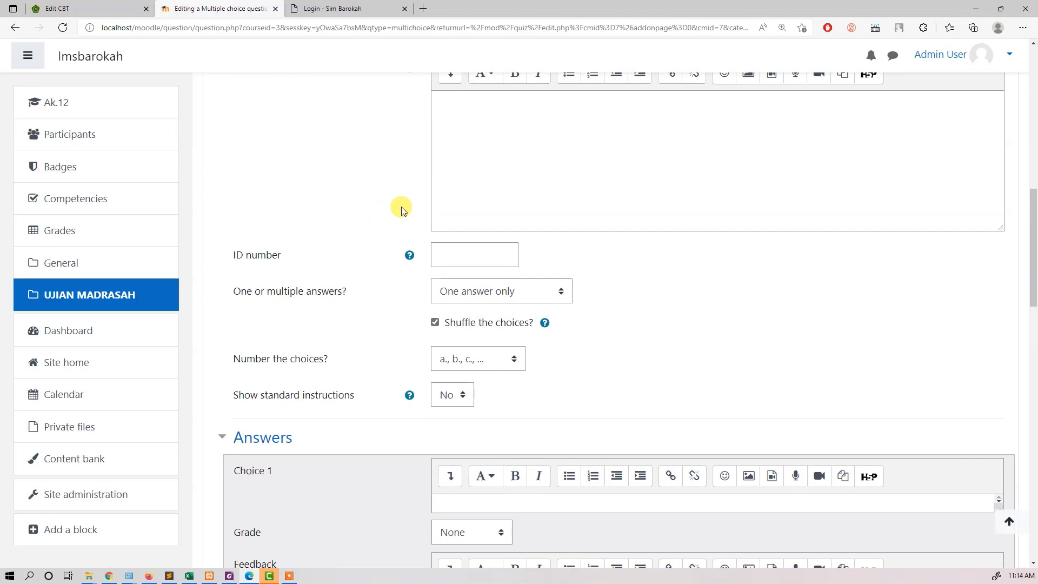
scroll(400, 209, down, 2)
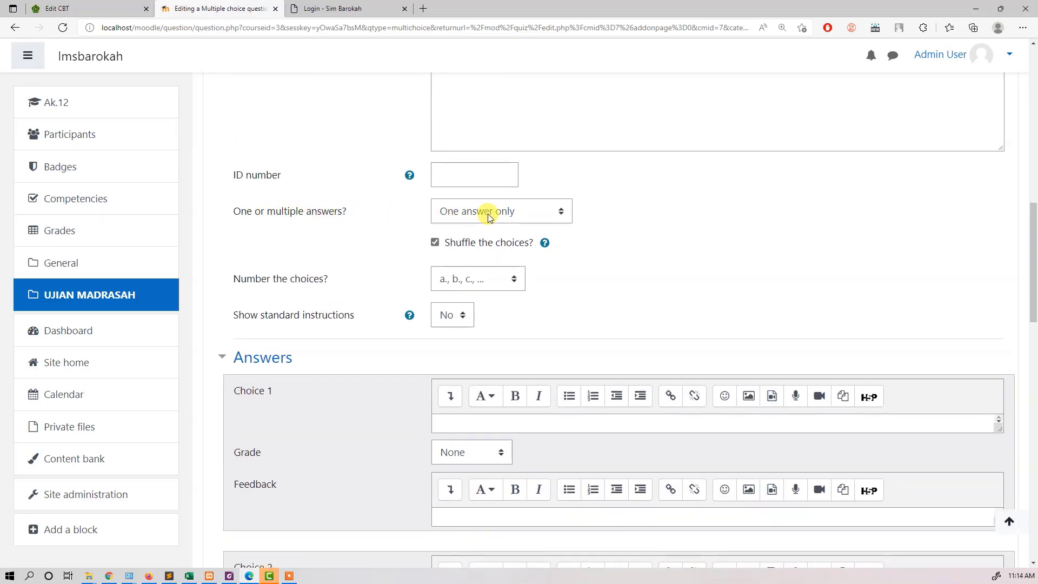
click(511, 212)
click(501, 215)
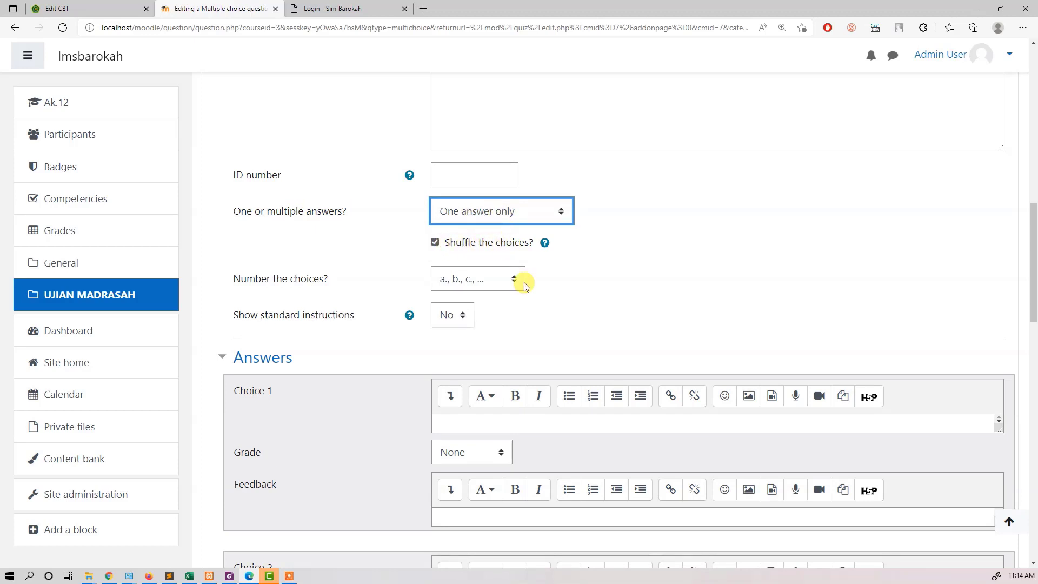
scroll(572, 359, down, 3)
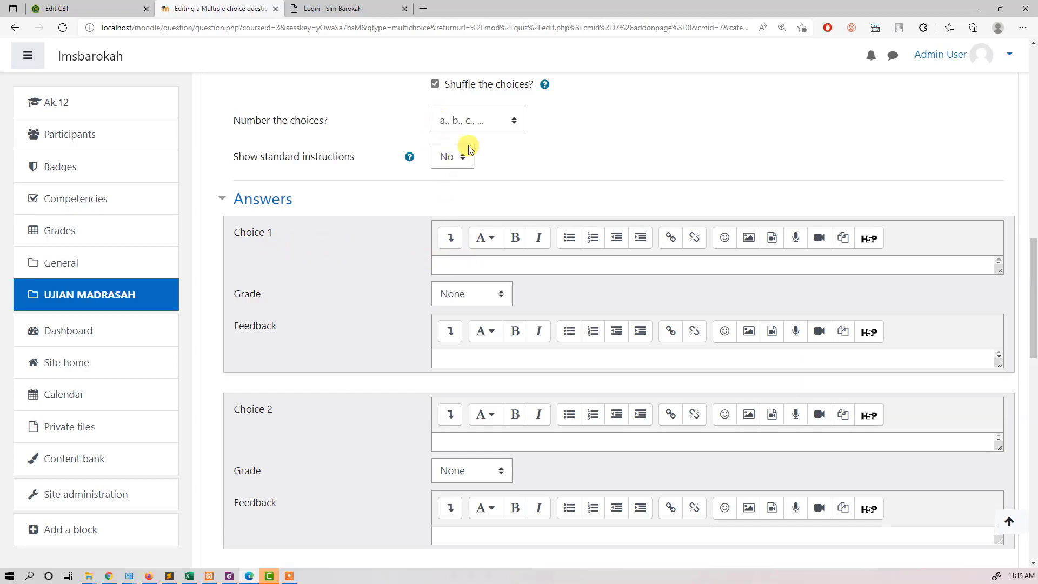
scroll(452, 227, up, 3)
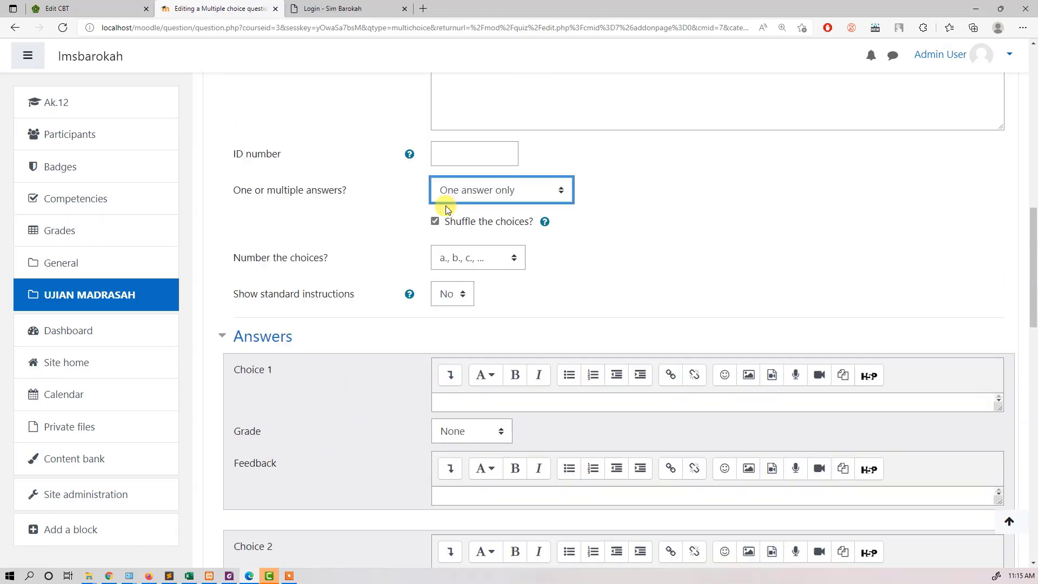
scroll(556, 268, down, 4)
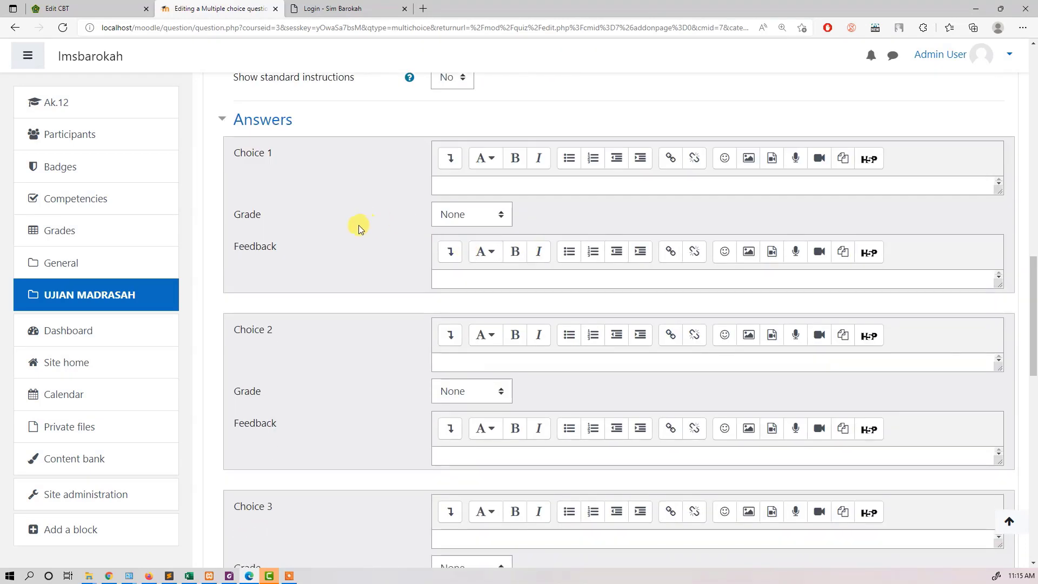
Step: Enter a, b, c, d and e as the answer texts of Choices 1 to 5
click(449, 187)
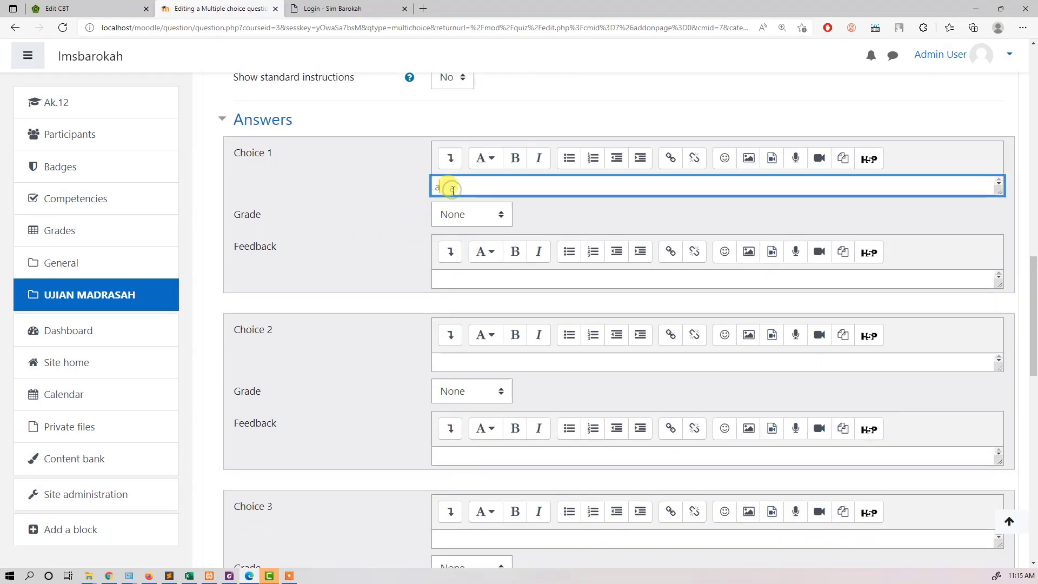
text(a)
click(448, 362)
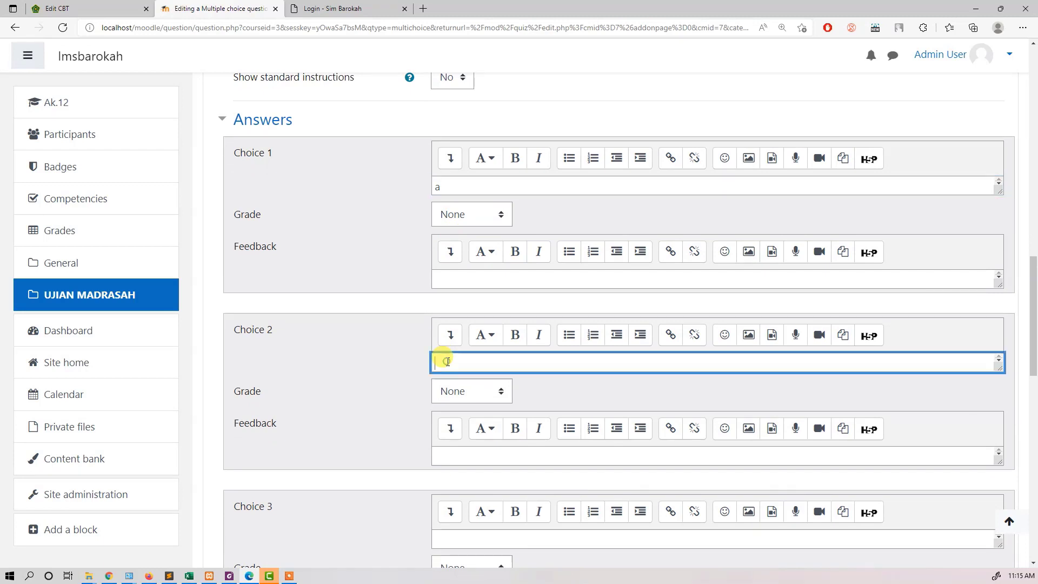
text(b)
scroll(443, 368, down, 3)
click(451, 379)
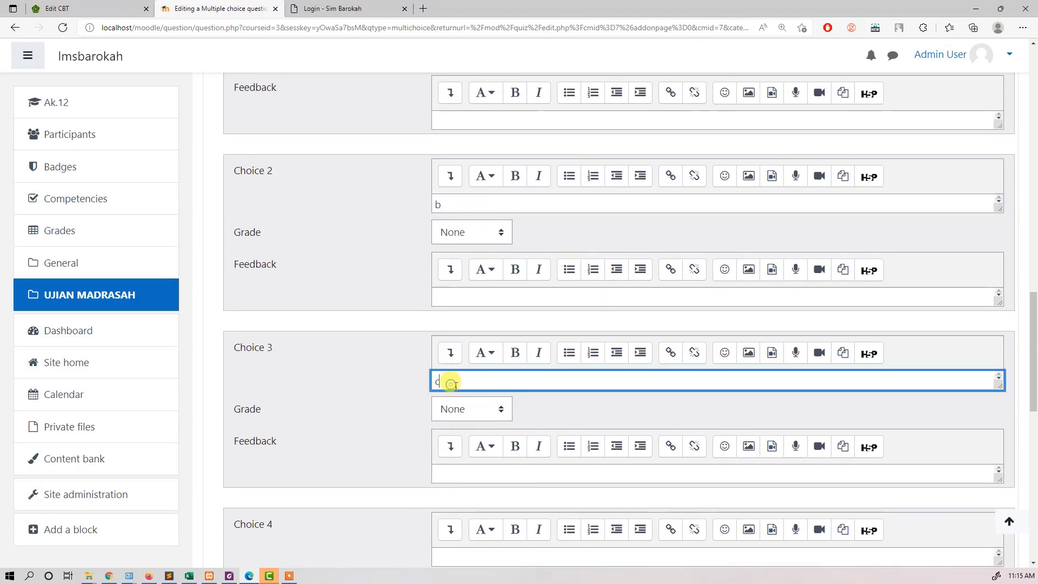
text(c)
scroll(456, 395, down, 4)
click(465, 320)
text(d)
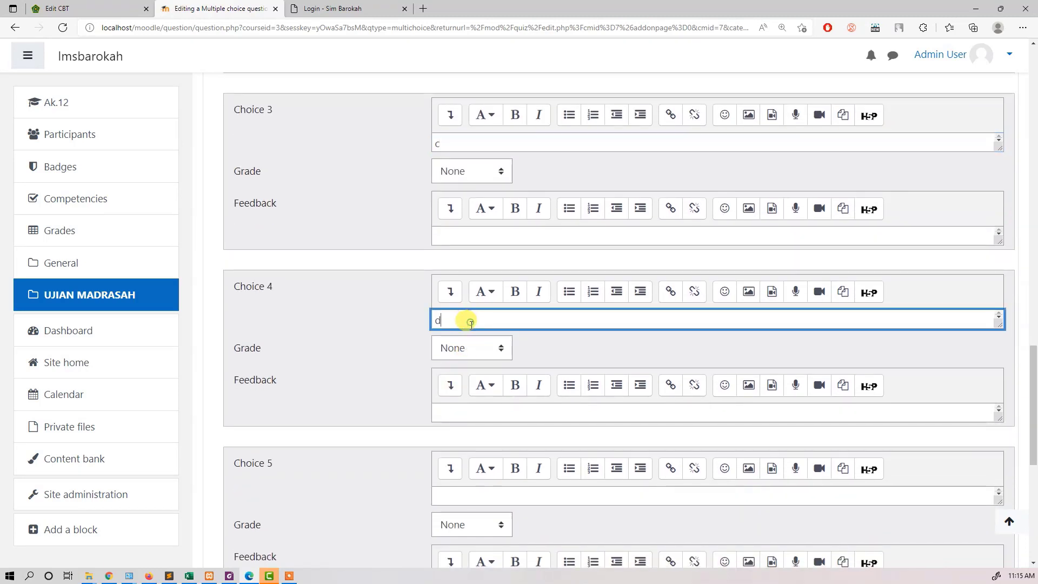
click(454, 498)
text(e)
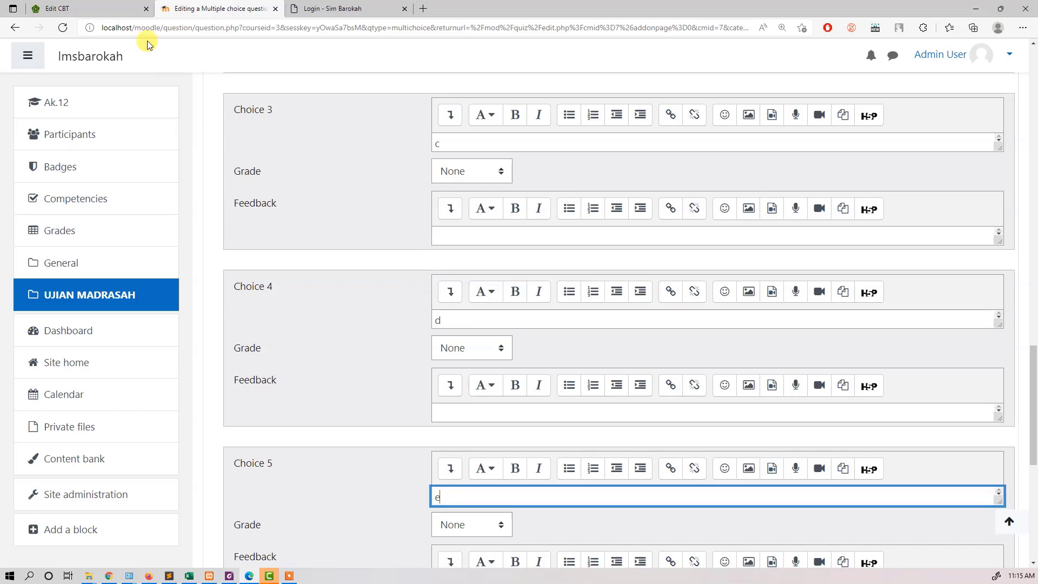
Step: Switch to E-Learning Madrasah, minimize MathType and enter "tanya" as the question with 1, 2, 3 and 4 as answer options A to D
click(120, 6)
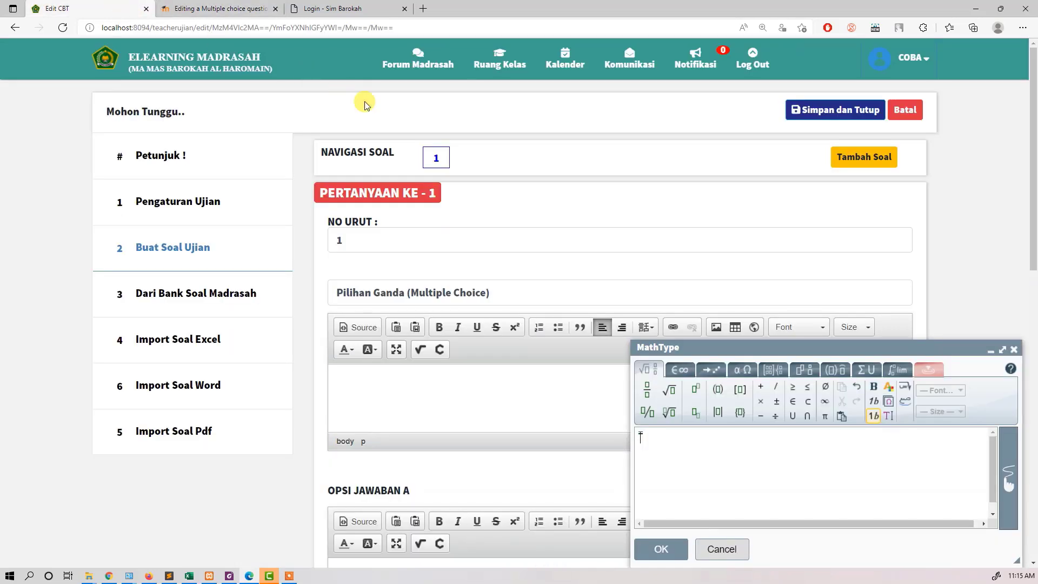
click(994, 350)
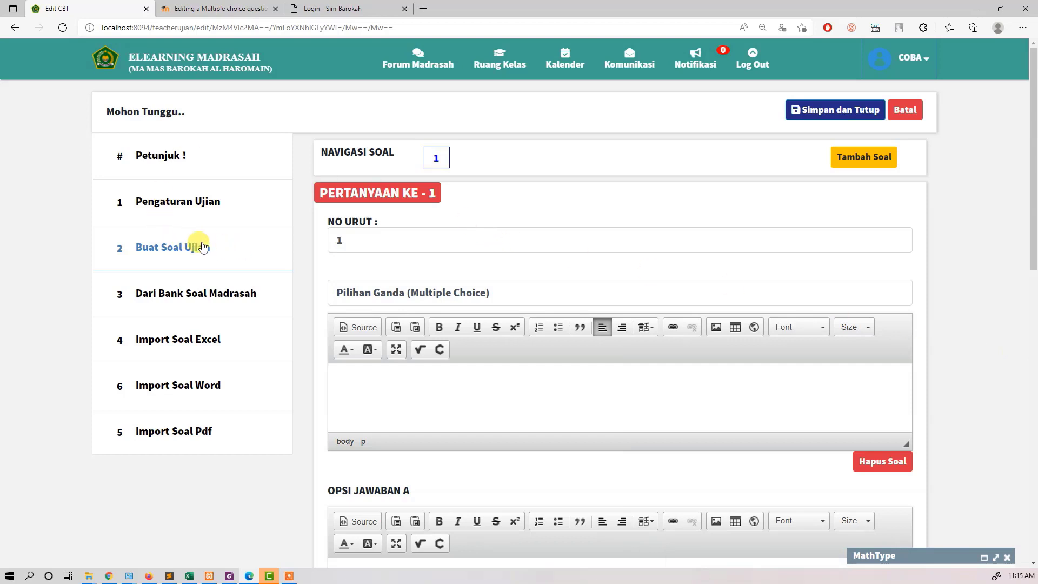
scroll(405, 325, down, 2)
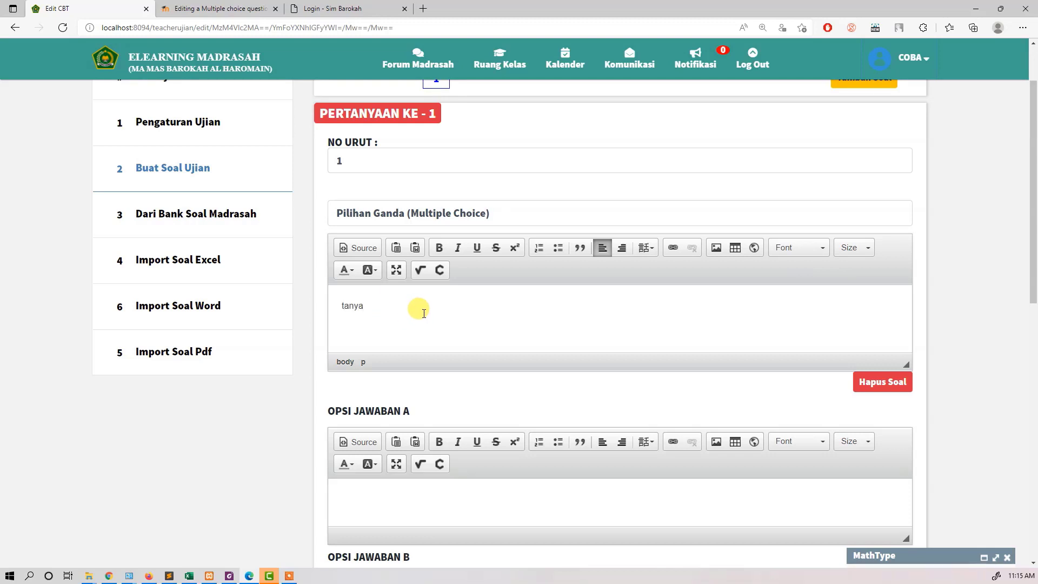
scroll(411, 258, down, 4)
text(2)
scroll(419, 432, down, 3)
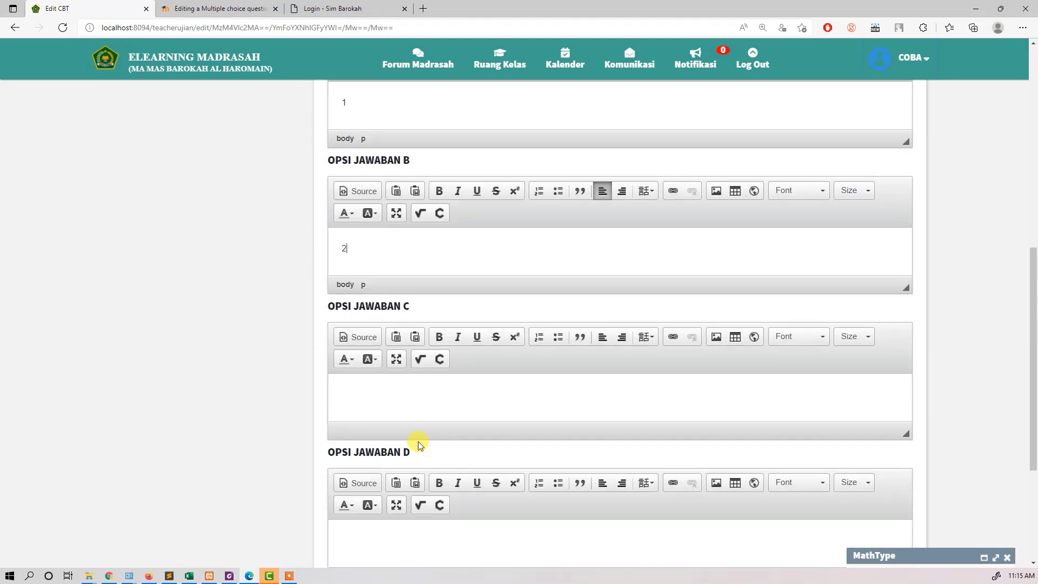
click(416, 397)
text(3)
scroll(411, 427, down, 2)
scroll(407, 463, down, 2)
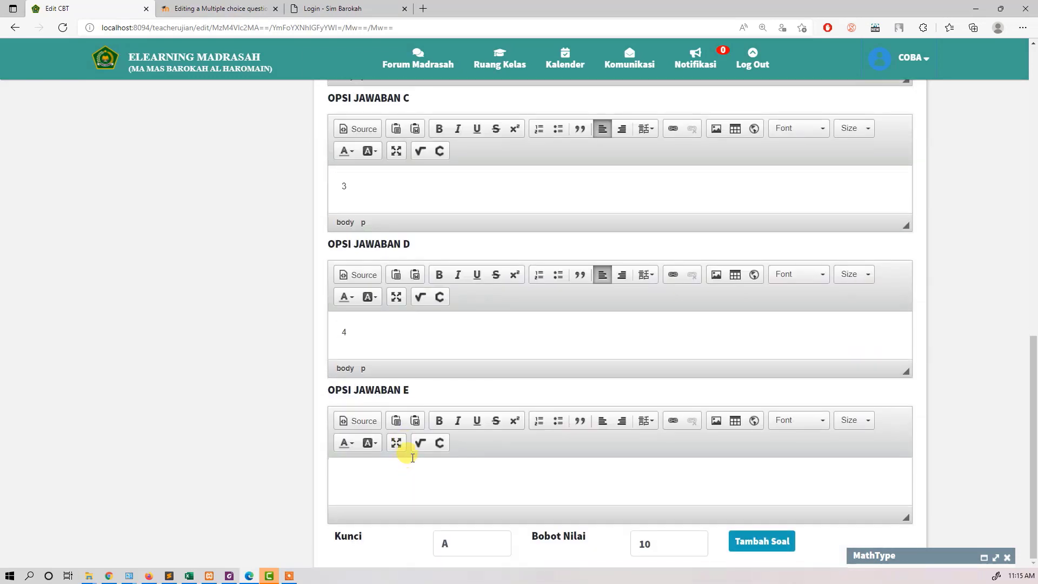
Step: Set the question's answer key (Kunci) to C and close the minimized MathType editor
click(478, 544)
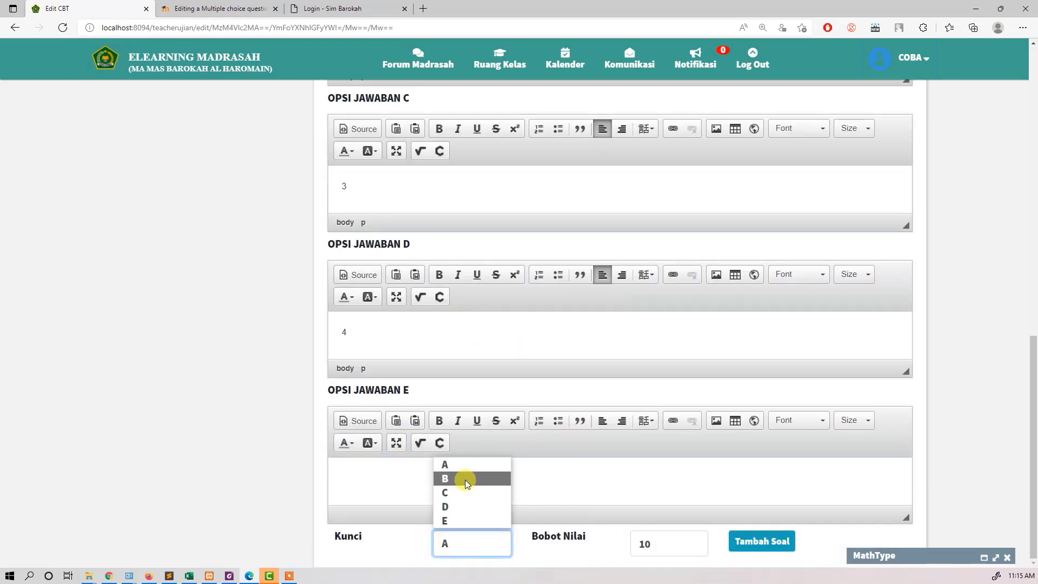
click(465, 479)
click(462, 547)
click(466, 491)
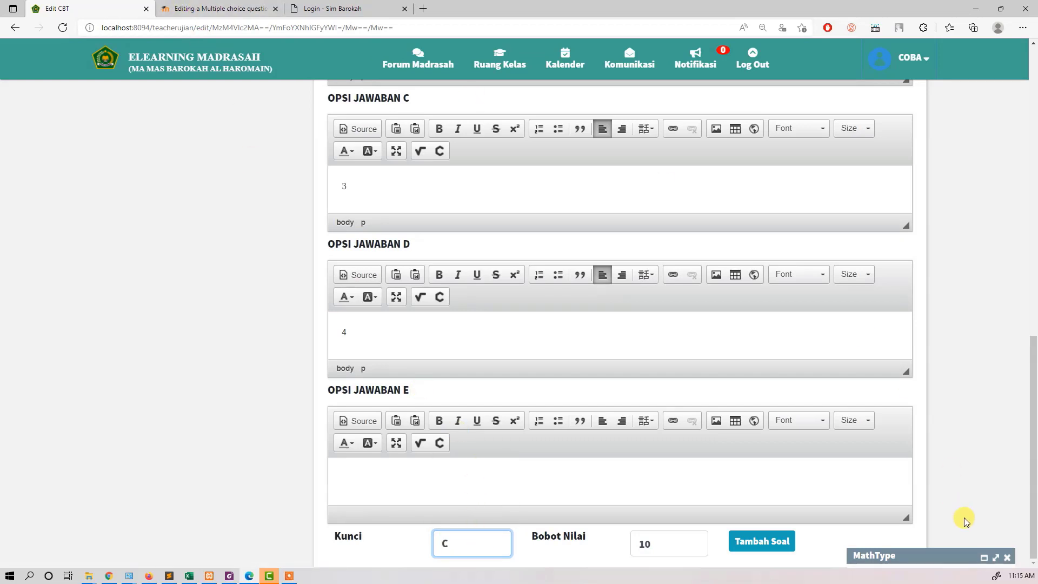
click(1007, 558)
Step: Switch to Moodle and set the grade of Choice 2 to 100%
click(239, 4)
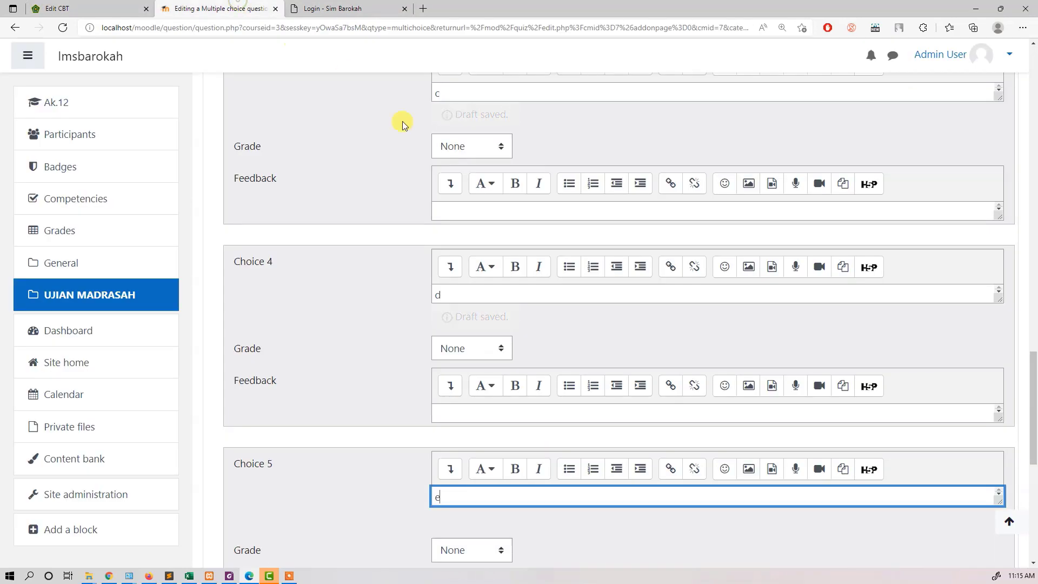
scroll(411, 263, up, 4)
scroll(411, 263, up, 5)
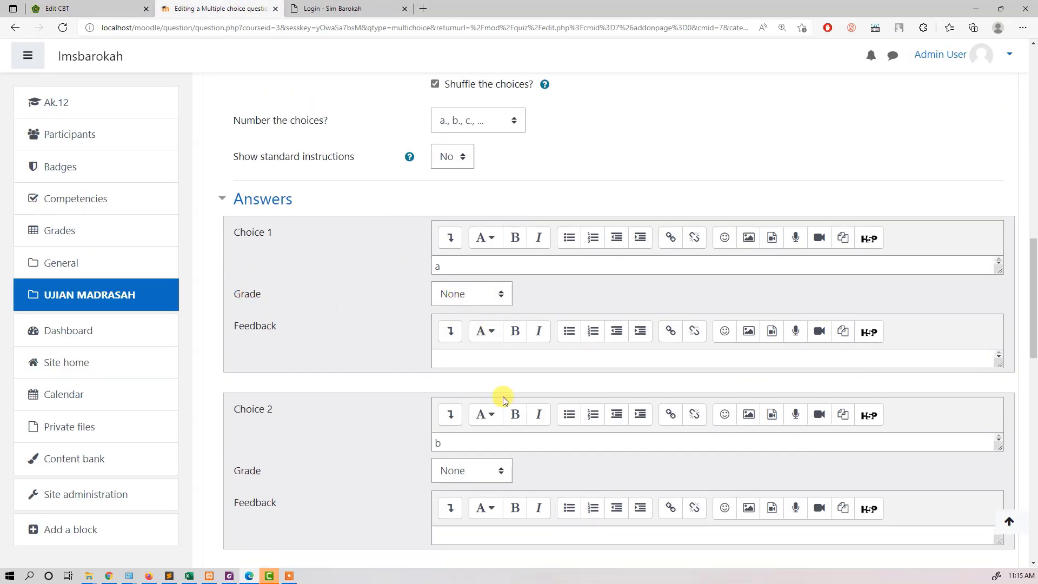
scroll(407, 378, down, 1)
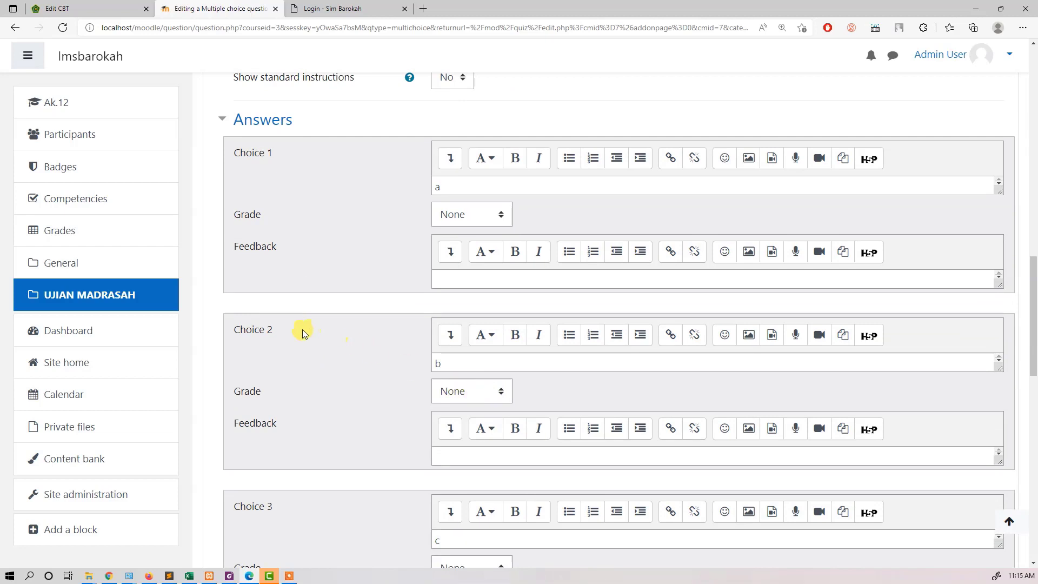
click(454, 394)
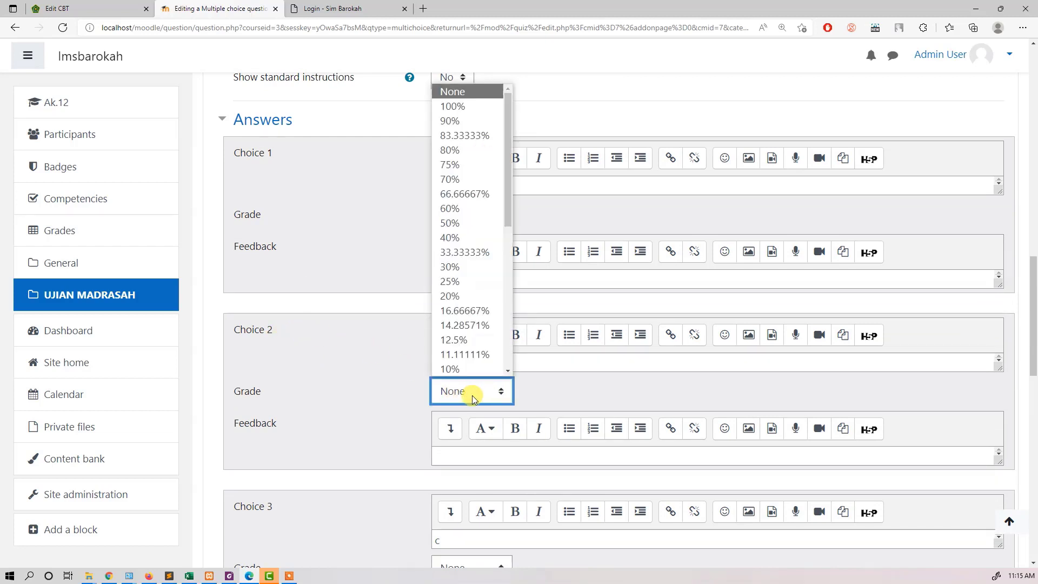
click(457, 106)
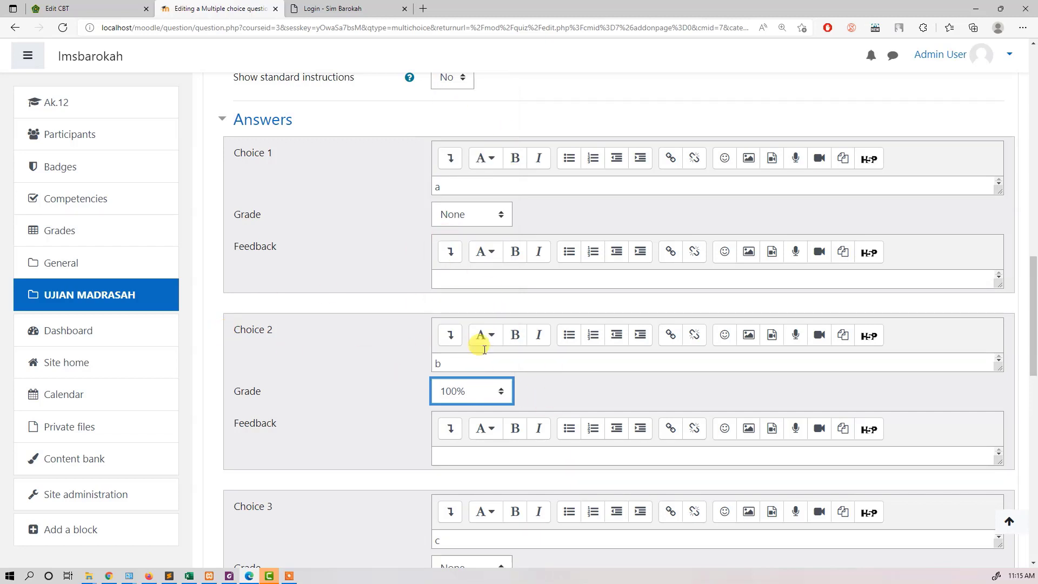
Step: Examine the Multiple tries penalty and hint settings and compare them with the question form in E-Learning Madrasah
scroll(342, 329, down, 12)
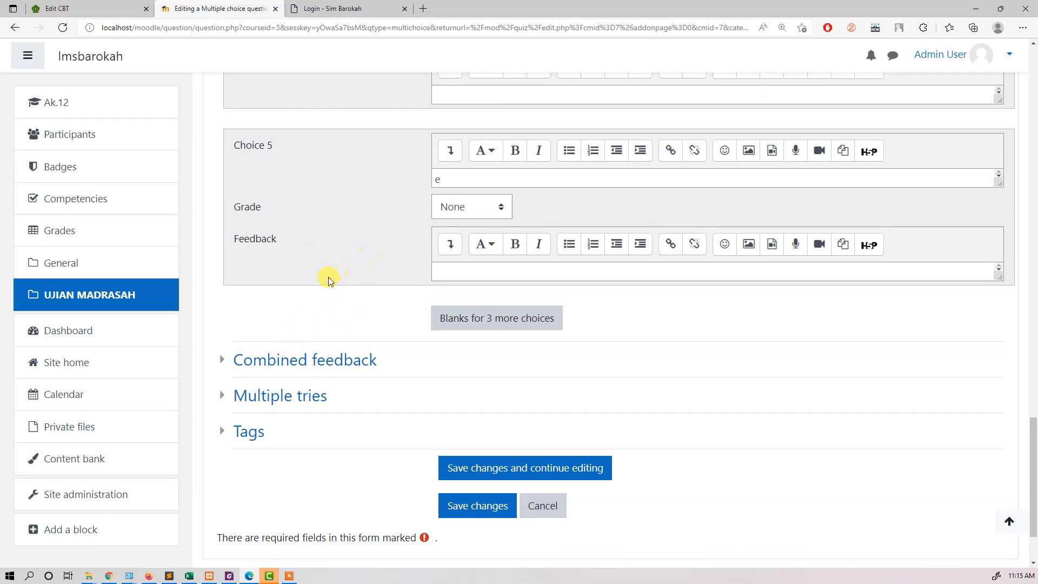
click(227, 398)
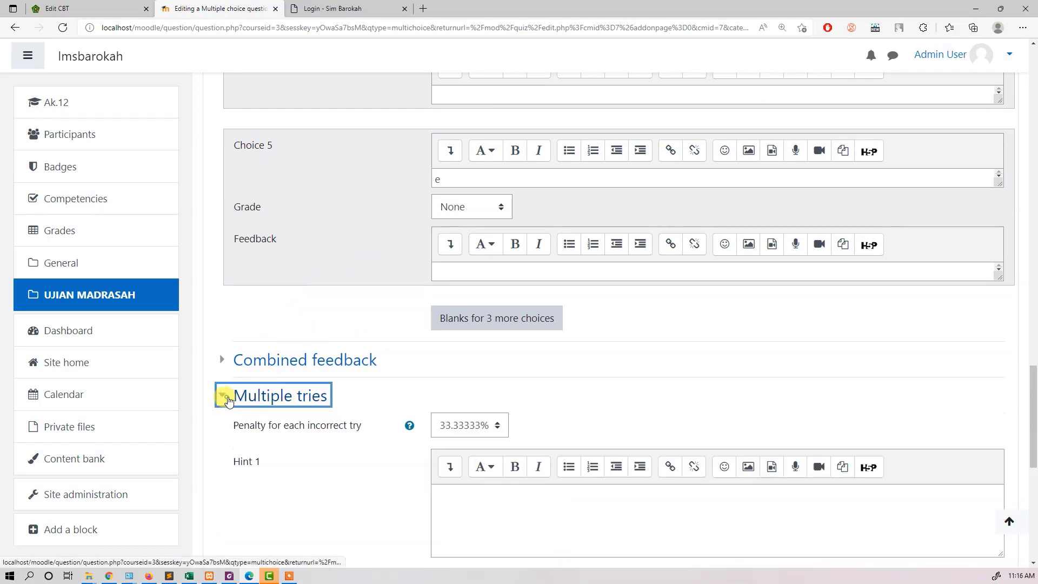
scroll(260, 395, down, 3)
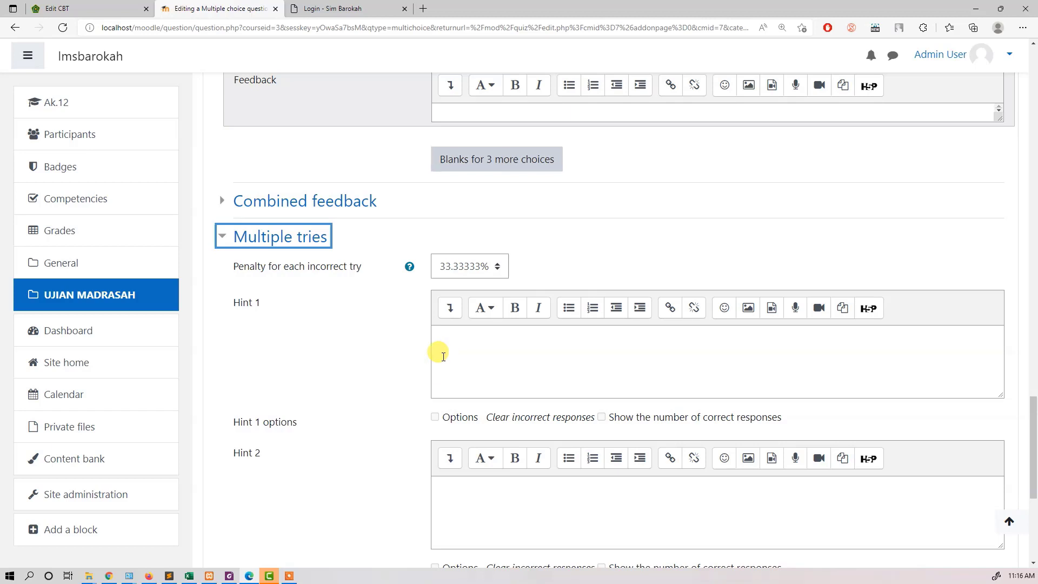
scroll(372, 358, down, 3)
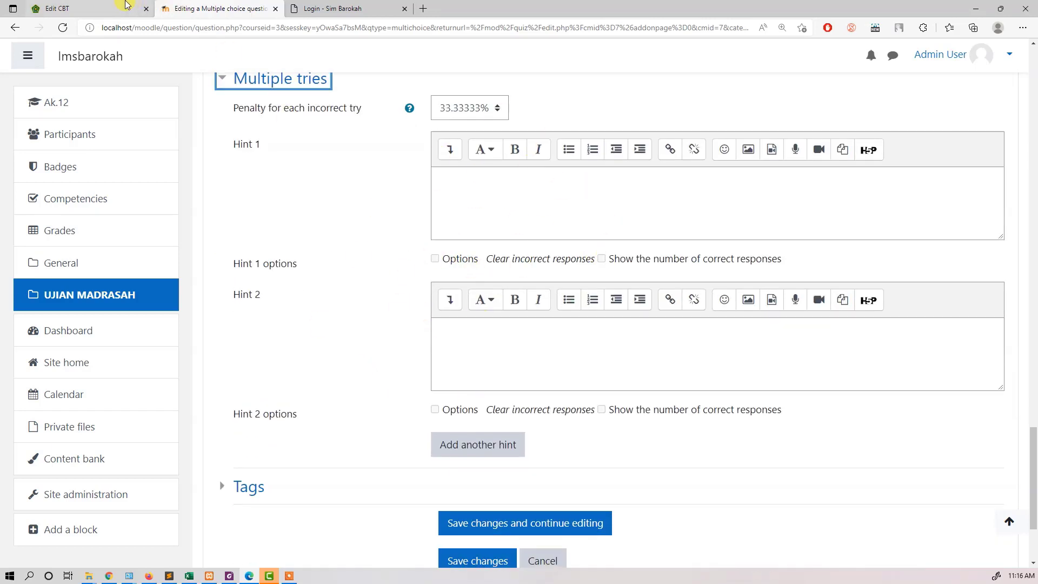
click(122, 3)
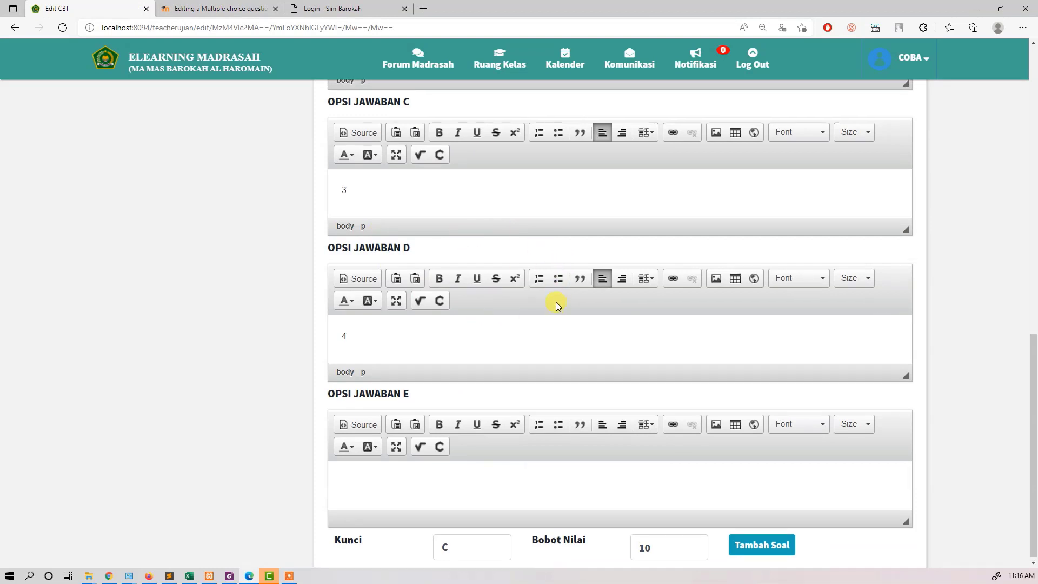
scroll(556, 302, up, 10)
scroll(538, 301, up, 1)
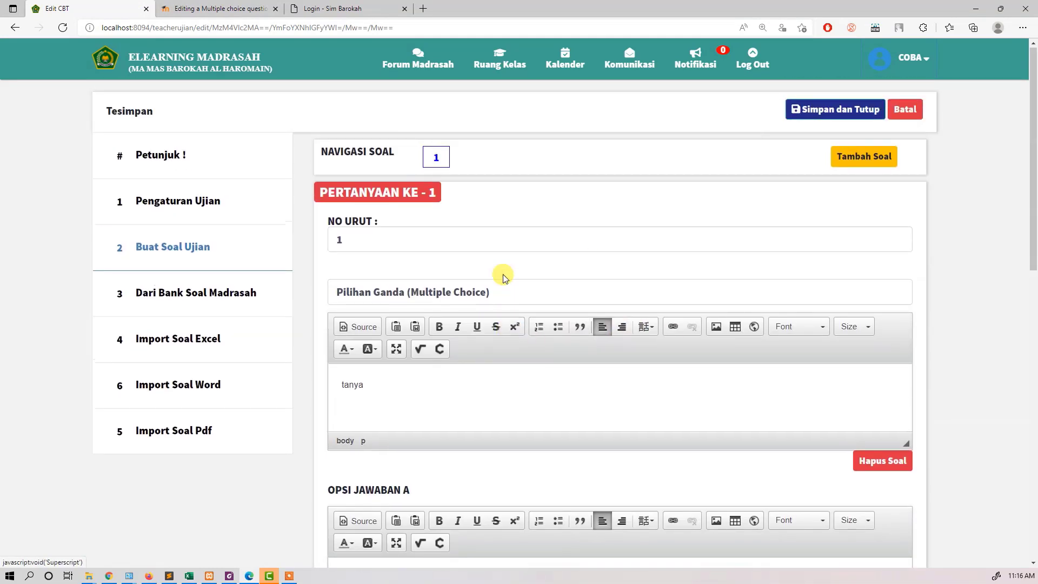
Step: Switch back to Moodle and save the Multiple choice question
click(181, 4)
scroll(494, 341, down, 2)
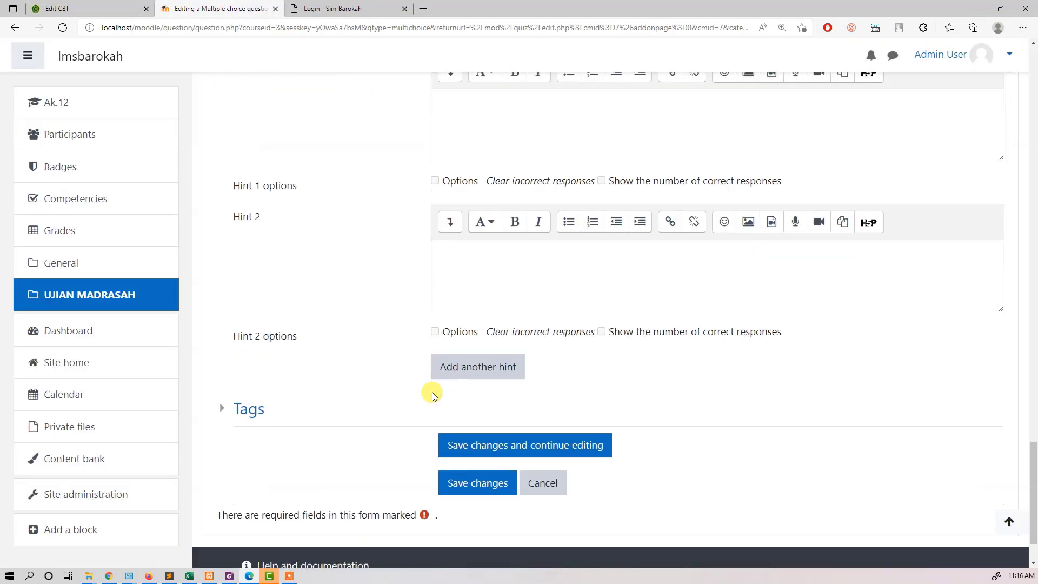
click(485, 488)
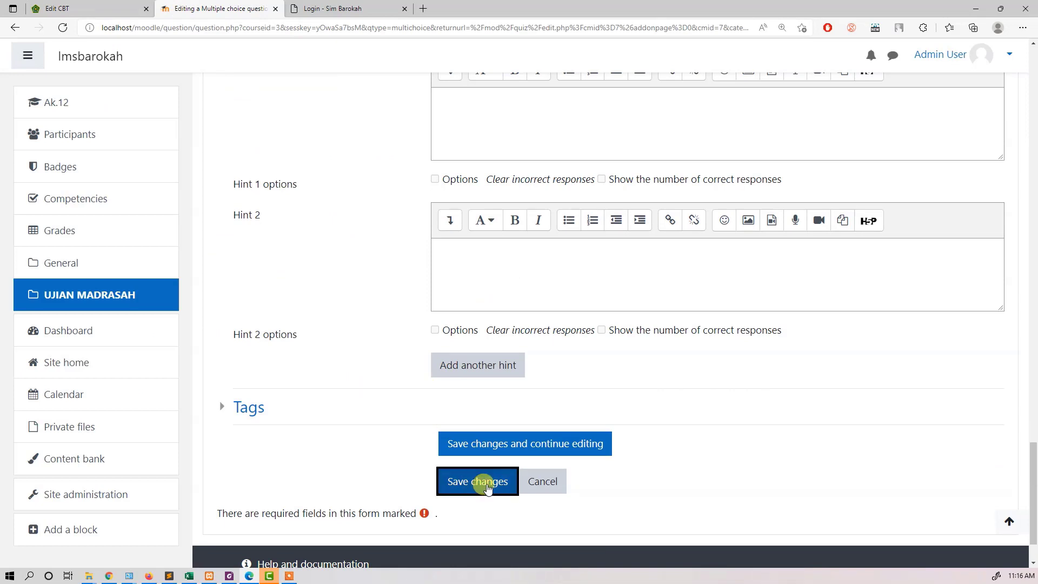
Step: Switch to E-Learning Madrasah, add a second question to the exam and check the navigation between questions 1 and 2
click(102, 8)
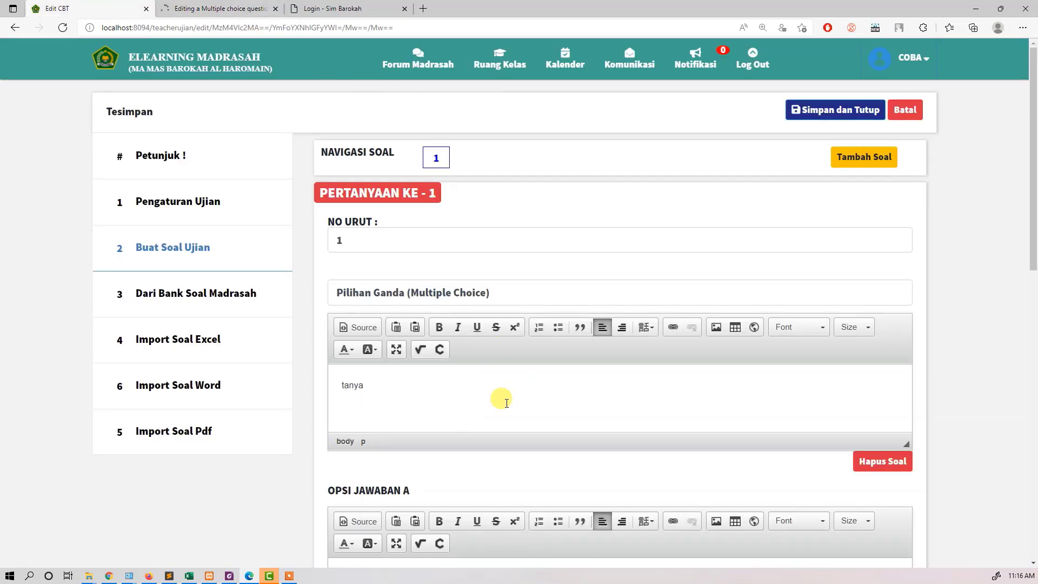
scroll(823, 283, down, 12)
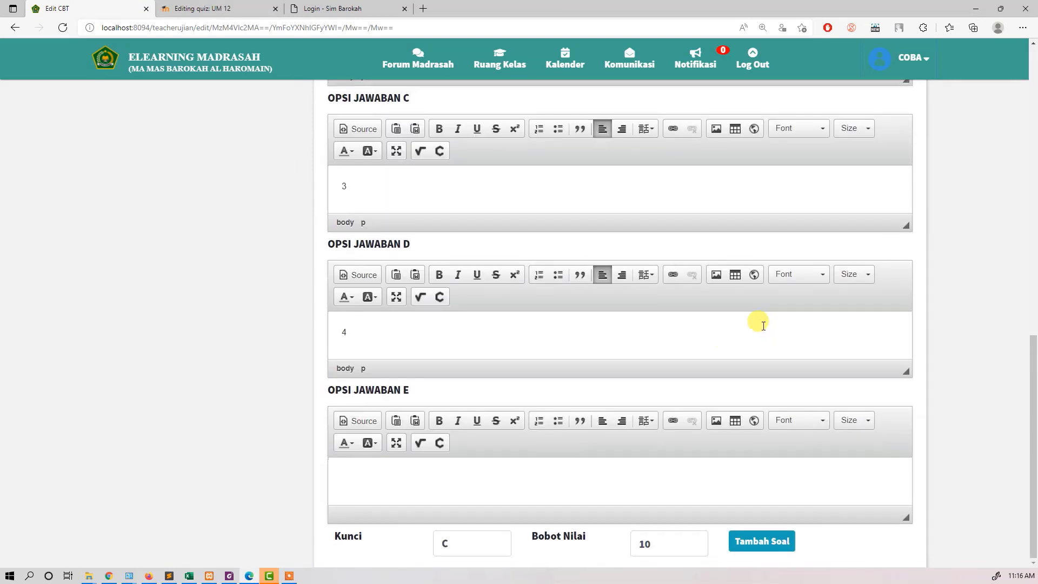
click(771, 542)
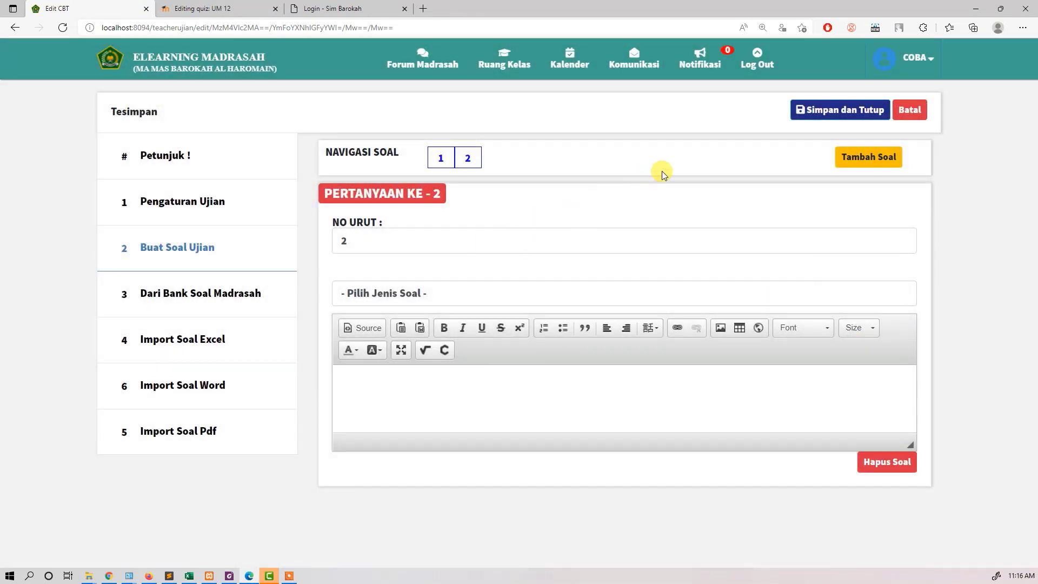
click(443, 158)
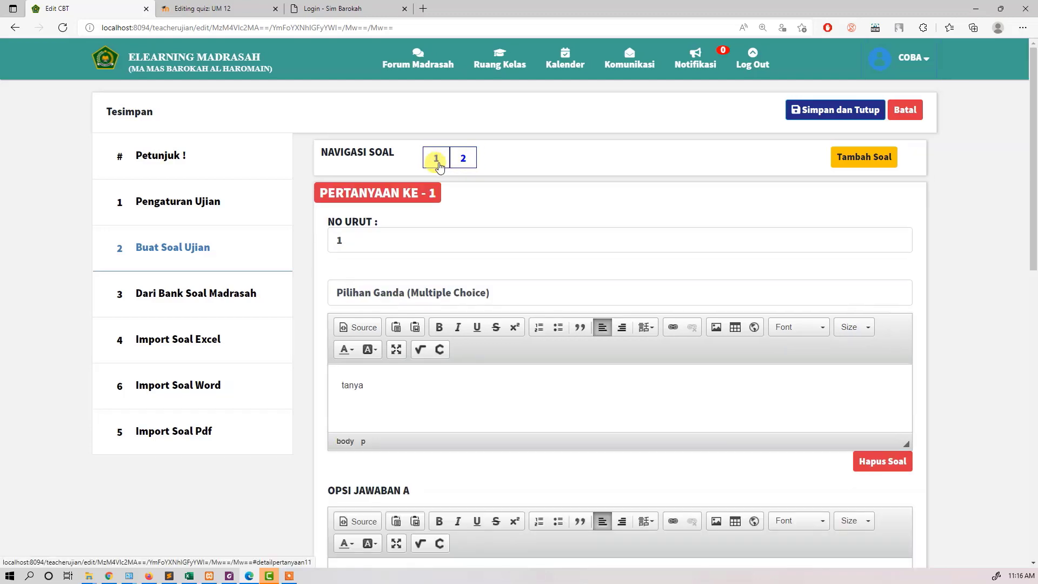
click(458, 161)
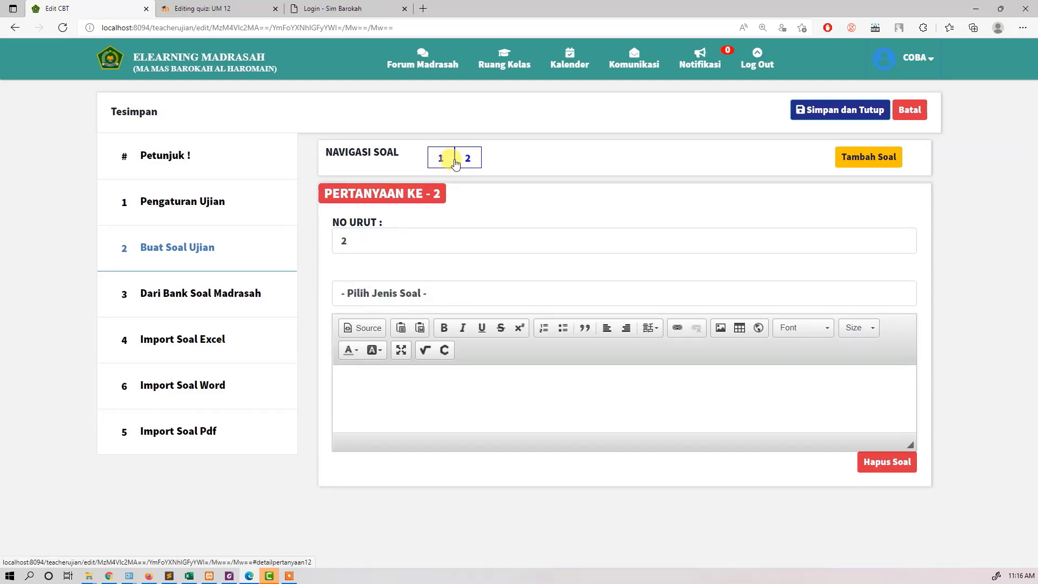
Step: Add a third question to the exam and go back through the questions to question 1
click(880, 158)
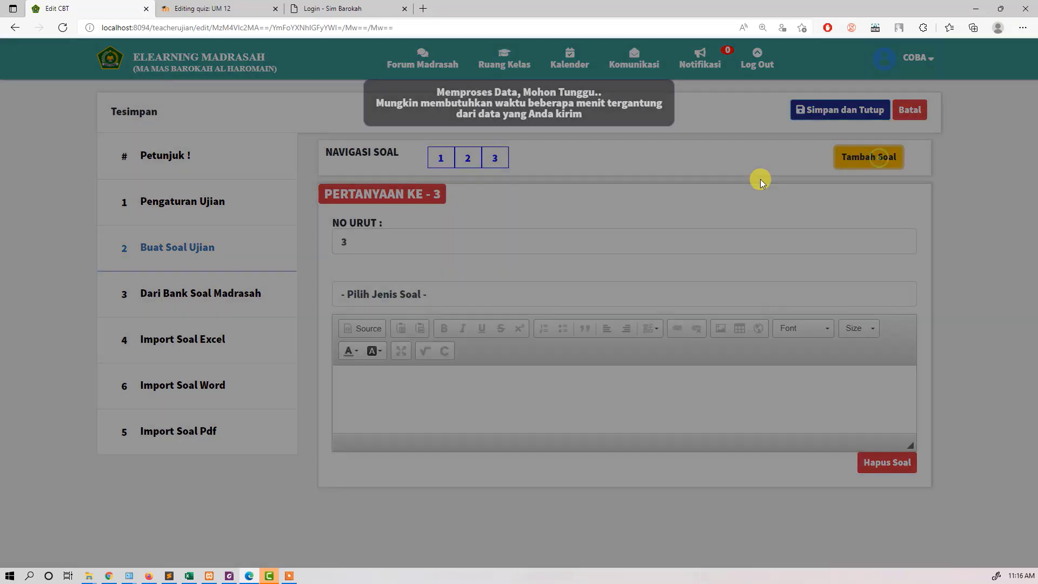
click(469, 158)
click(491, 158)
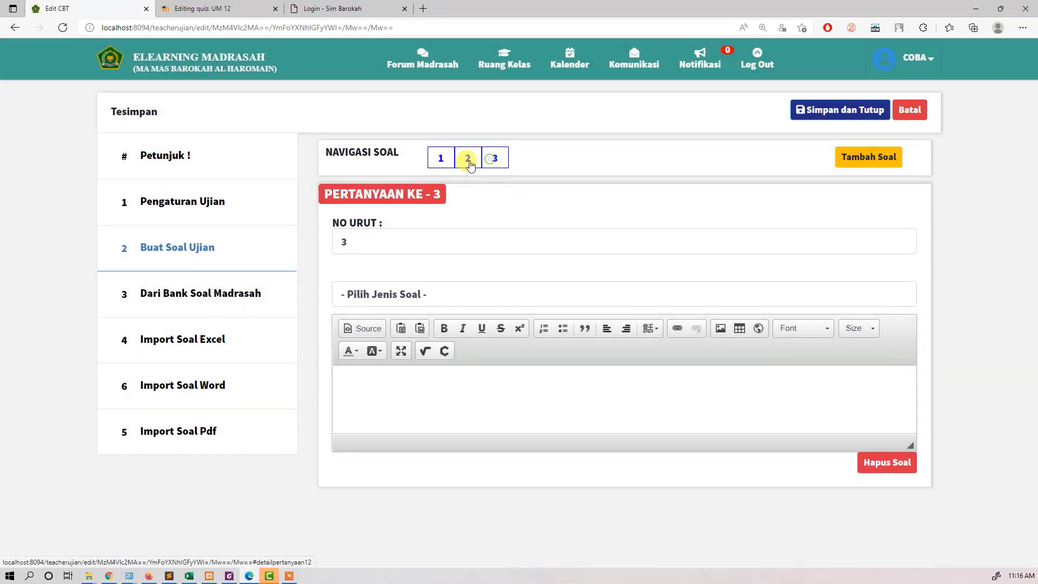
click(470, 161)
click(442, 161)
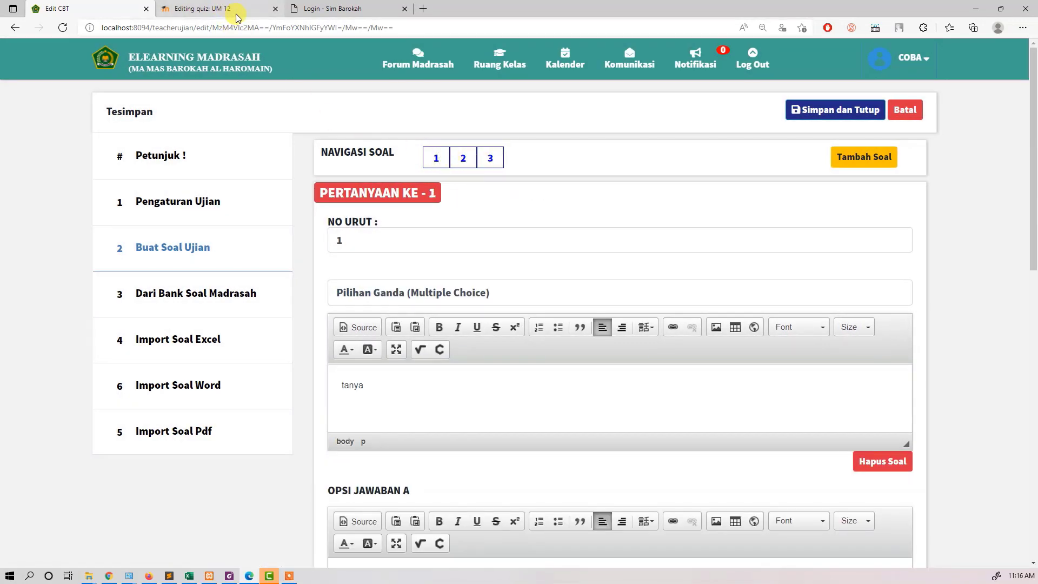
Step: Switch to Moodle and reopen the UM 12 quiz from the UJIAN MADRASAH section for question editing
click(218, 8)
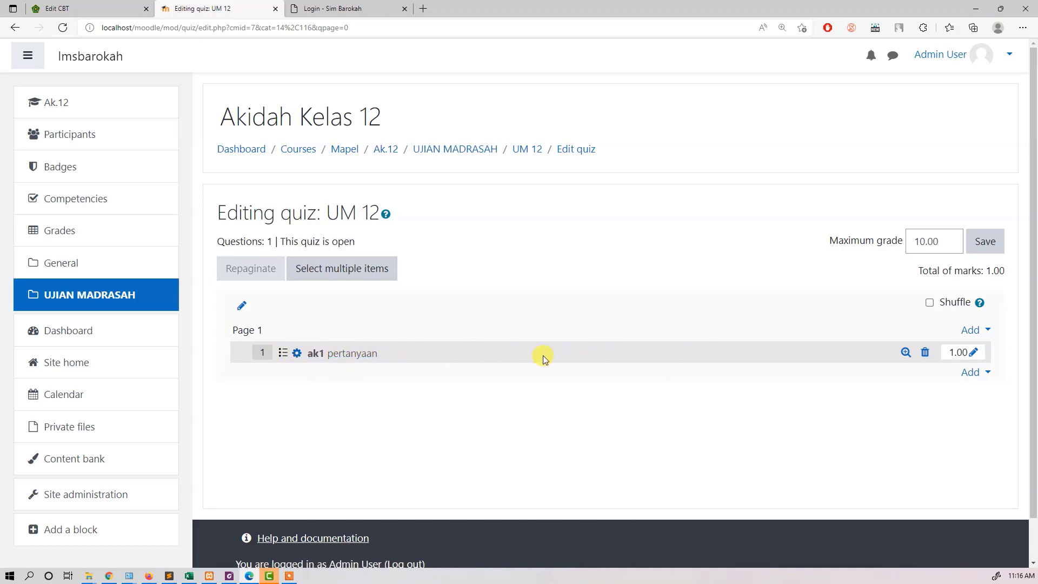
click(162, 294)
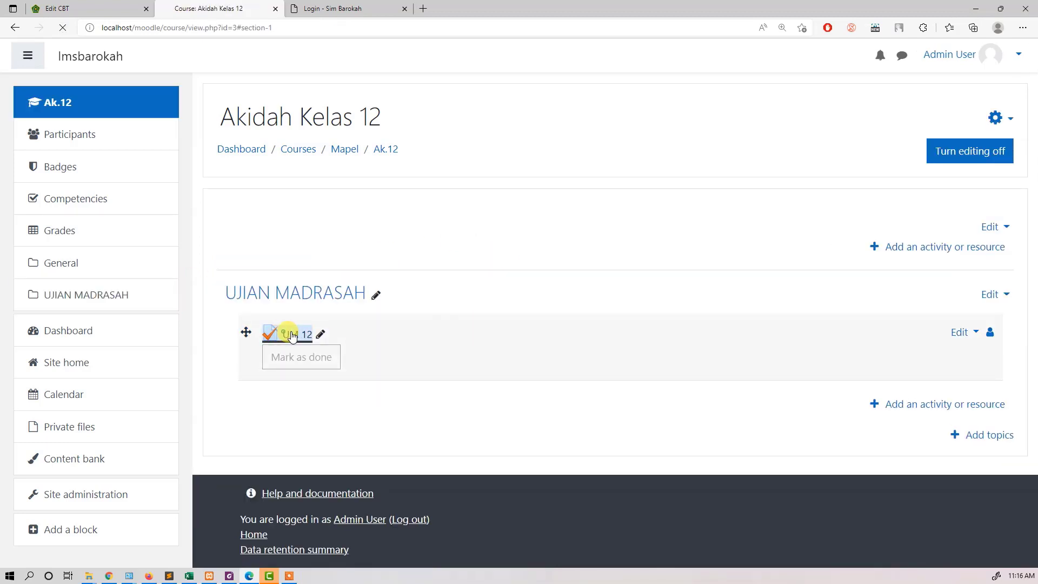
click(297, 334)
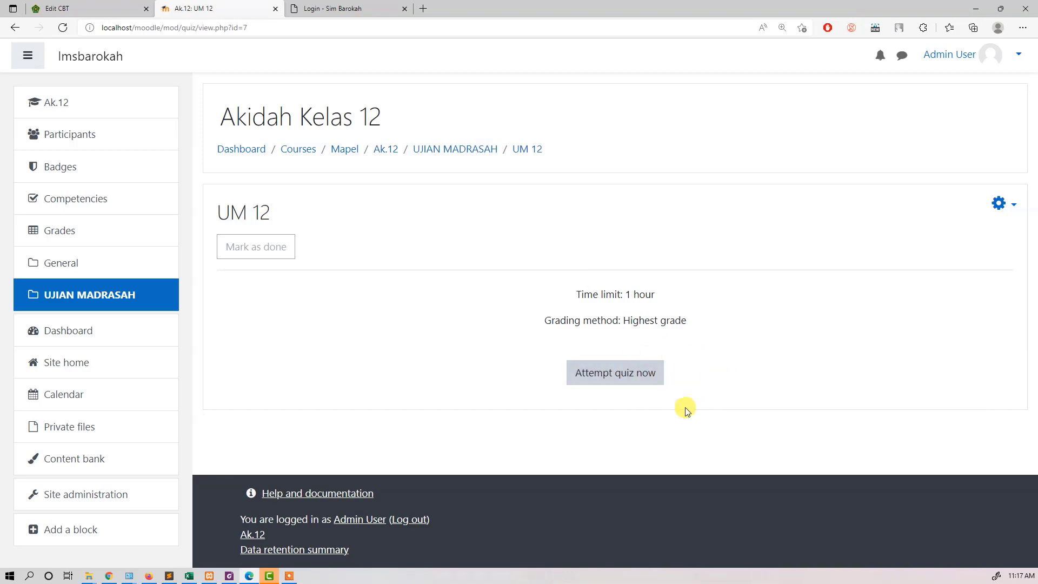
click(1012, 204)
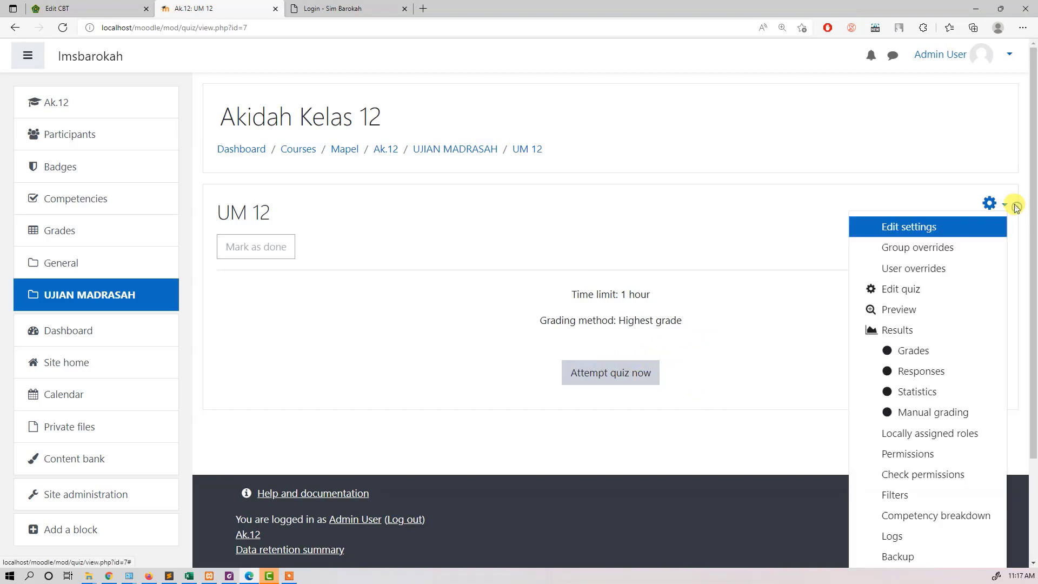
click(924, 291)
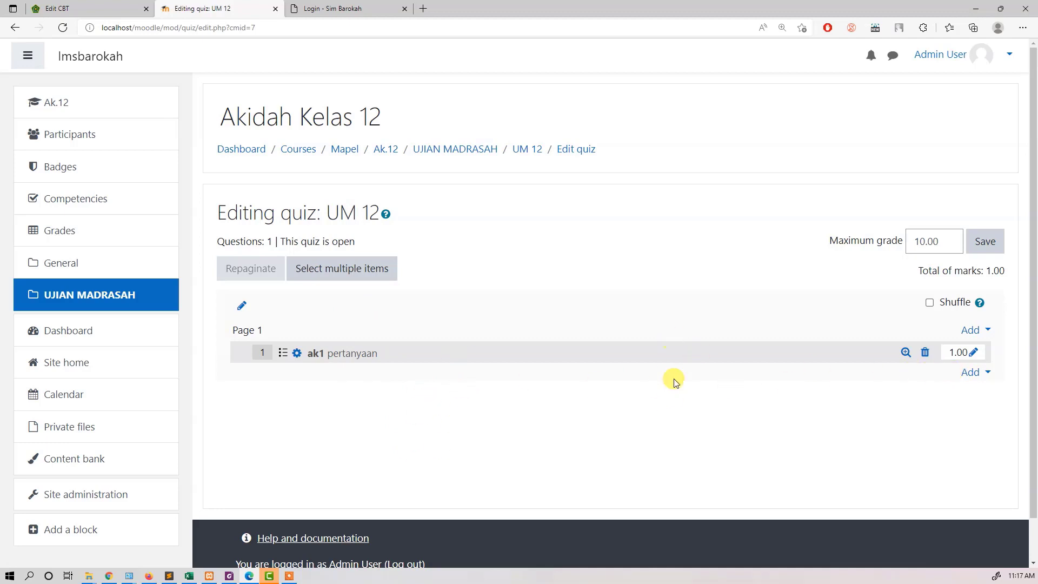
Step: Compare the numbered question navigation in E-Learning Madrasah with the question list of the UM 12 quiz in Moodle
click(110, 8)
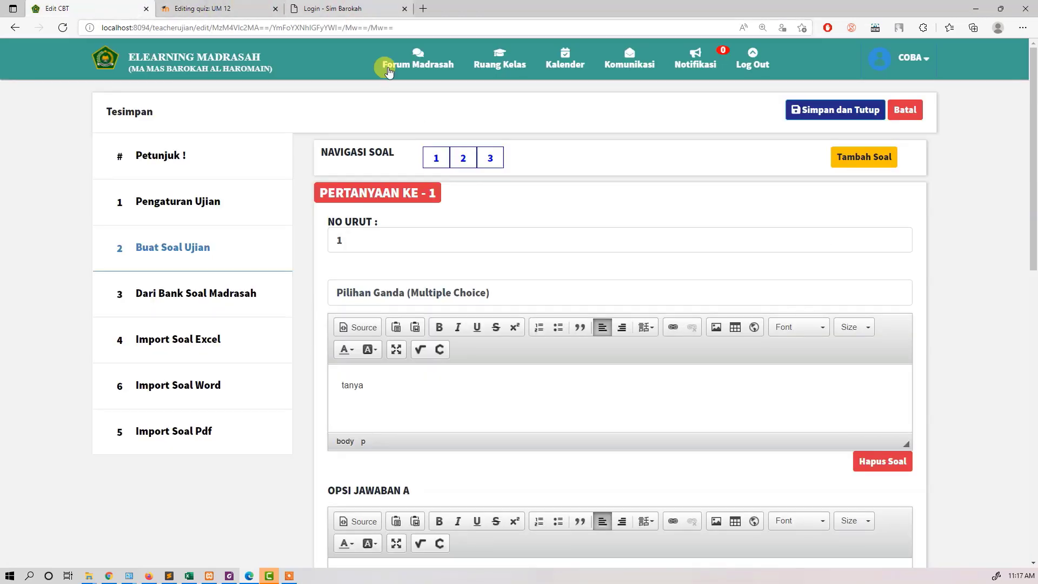
click(461, 158)
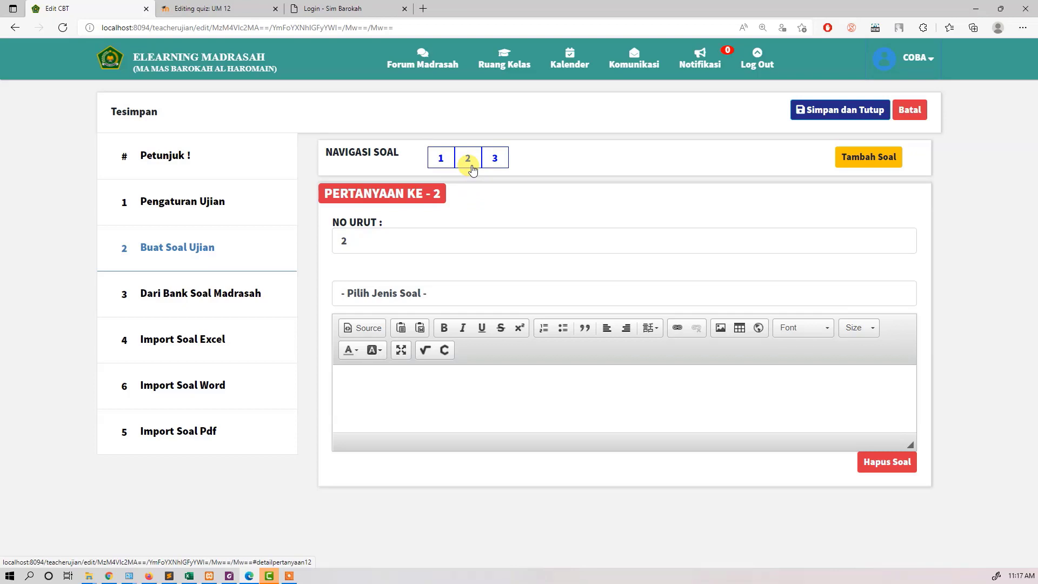
click(217, 8)
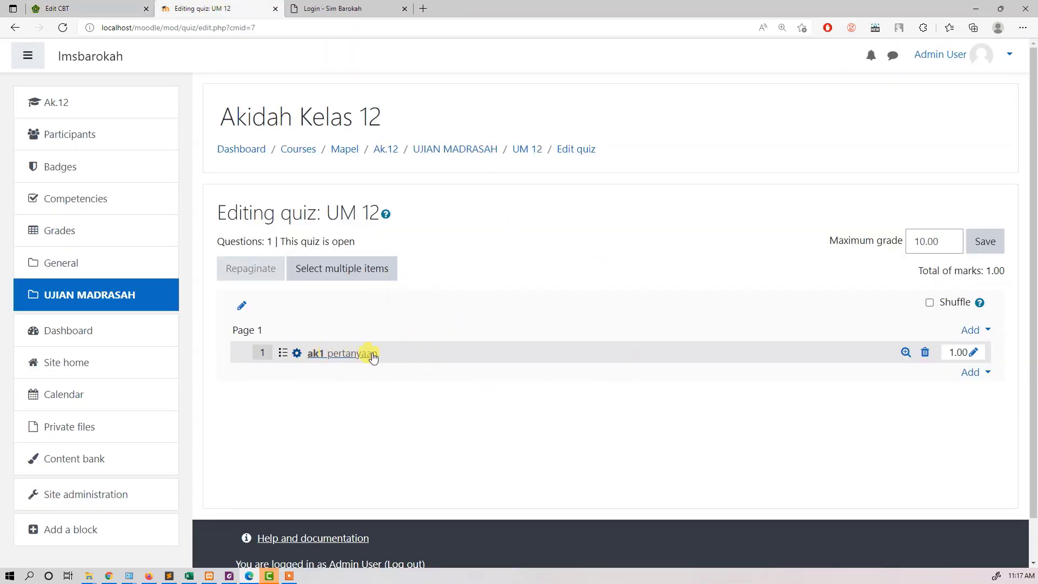
scroll(382, 373, down, 1)
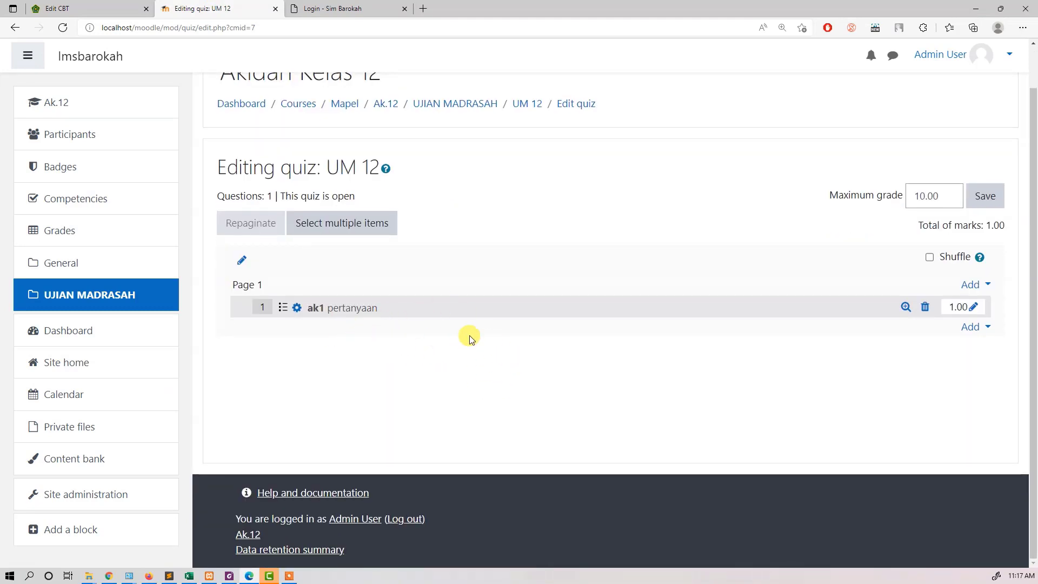
Step: Check the exam settings (Pengaturan Ujian) in E-Learning Madrasah and enable Shuffle for the UM 12 quiz in Moodle
click(81, 8)
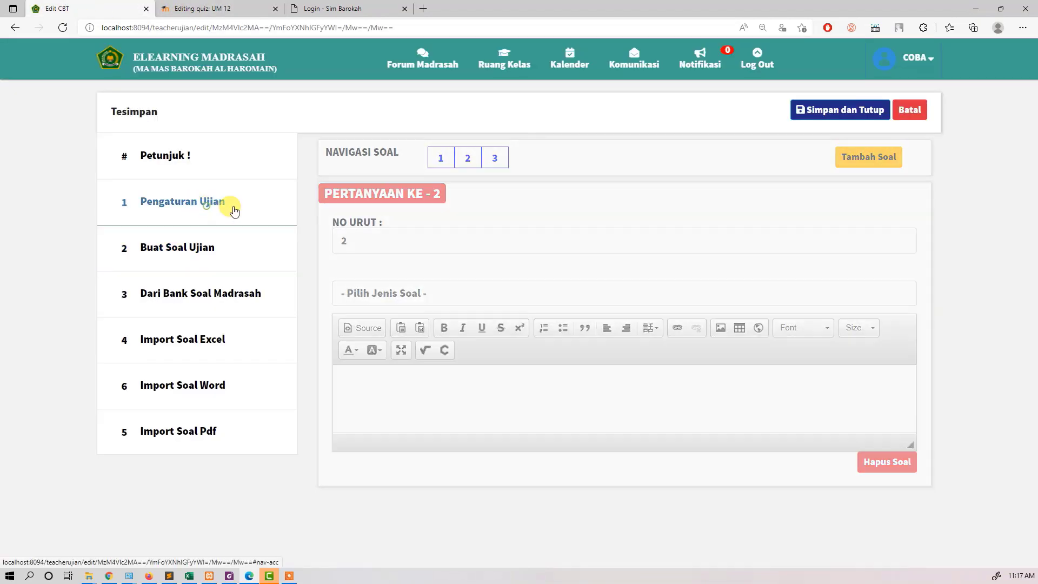
click(234, 211)
scroll(531, 446, down, 2)
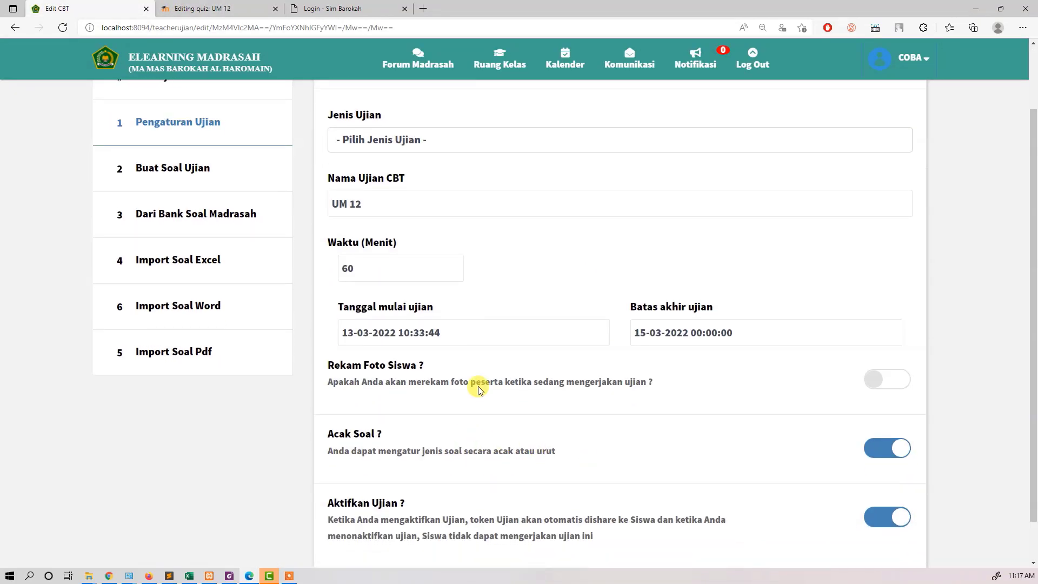
click(167, 6)
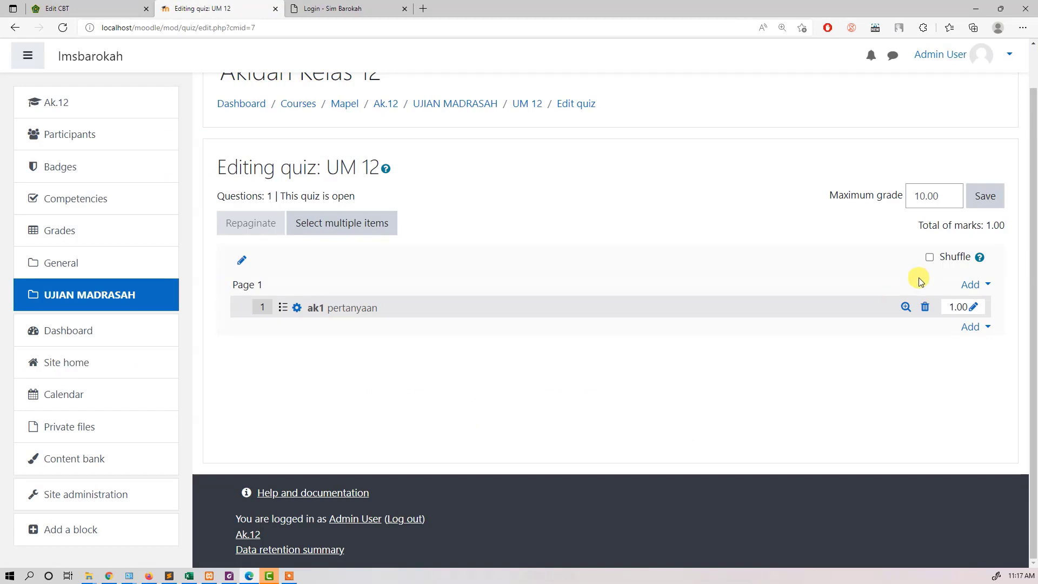
click(931, 258)
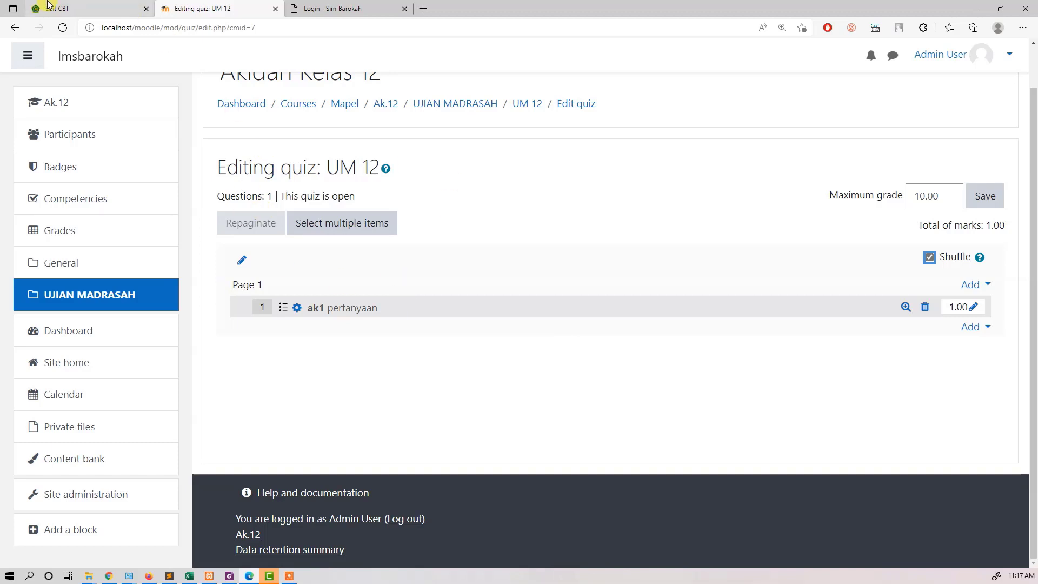
Step: Switch back to E-Learning Madrasah and review the exam settings, including the Acak Soal option
click(133, 15)
scroll(632, 325, down, 1)
scroll(633, 327, up, 3)
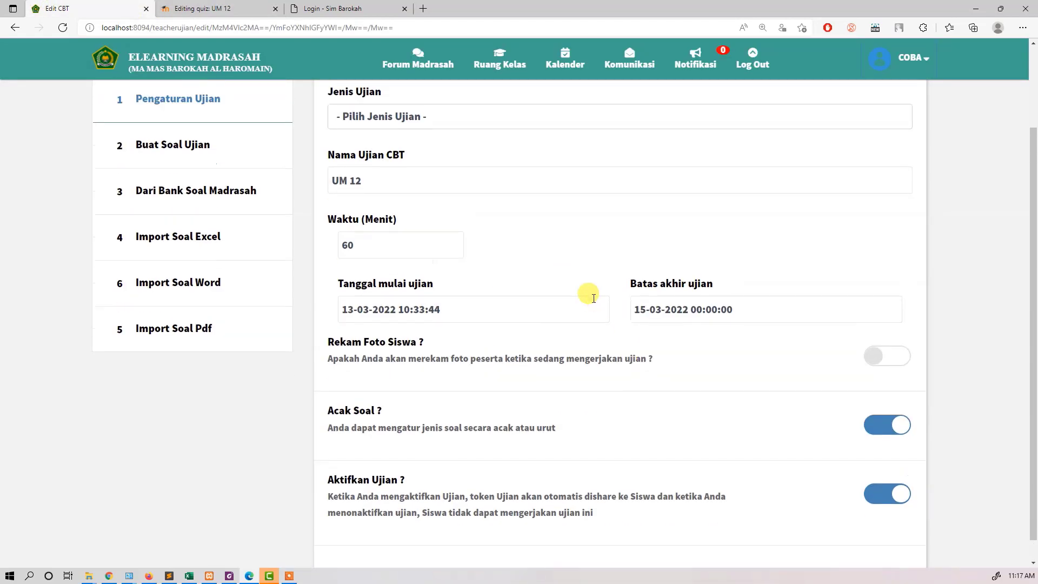